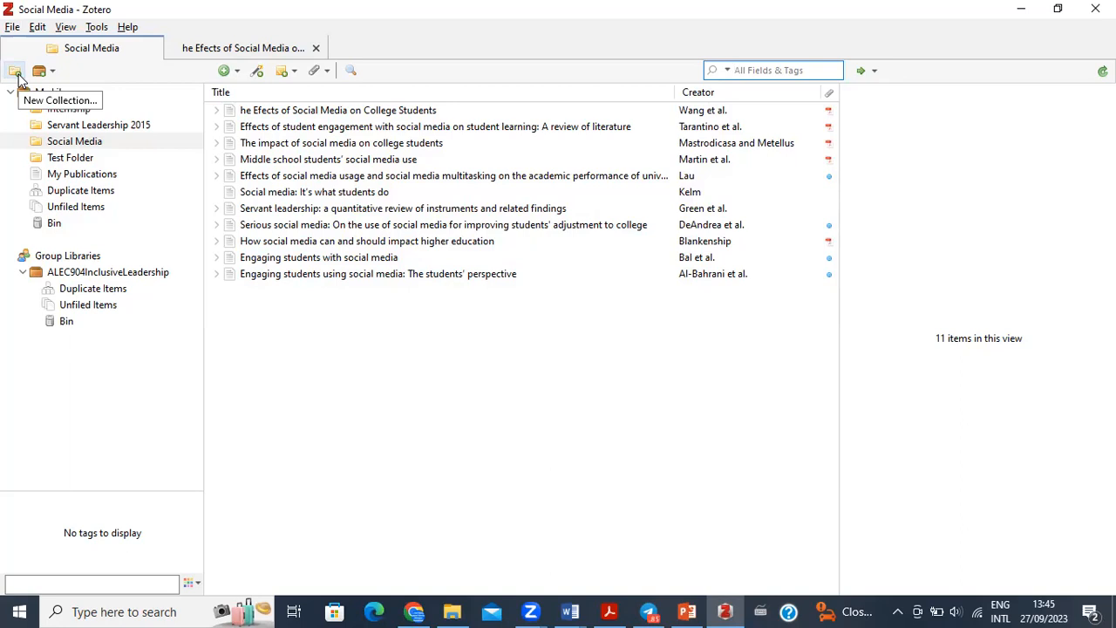
Create a new collection named "YessEthiopia Zotero Intro" in My Library and select it
left_click(15, 71)
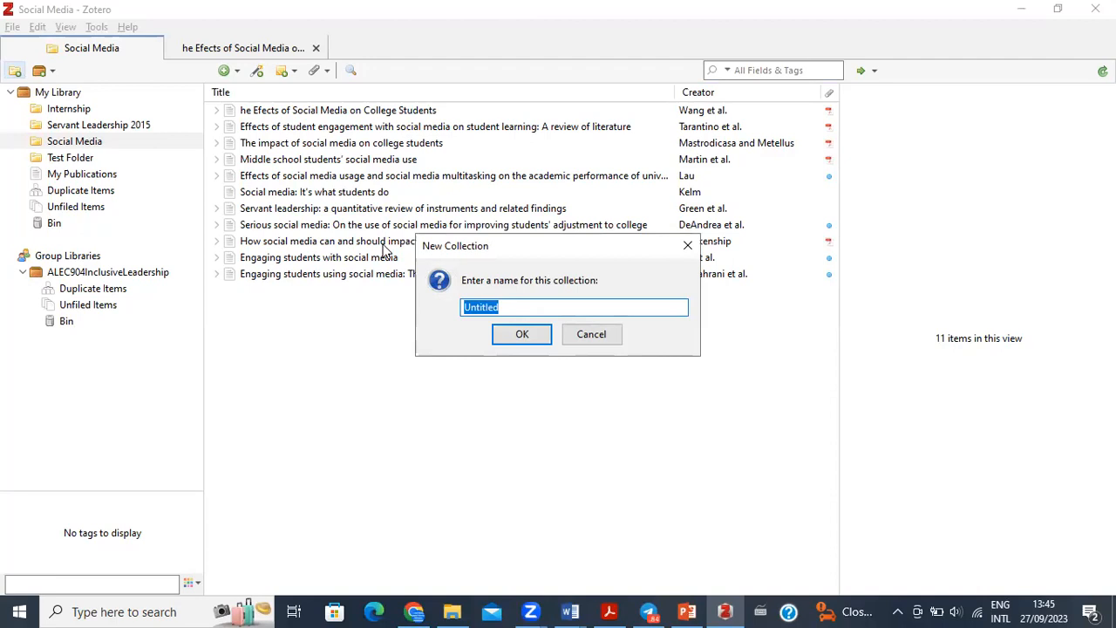
type("YessEthiopia Zotero Intro")
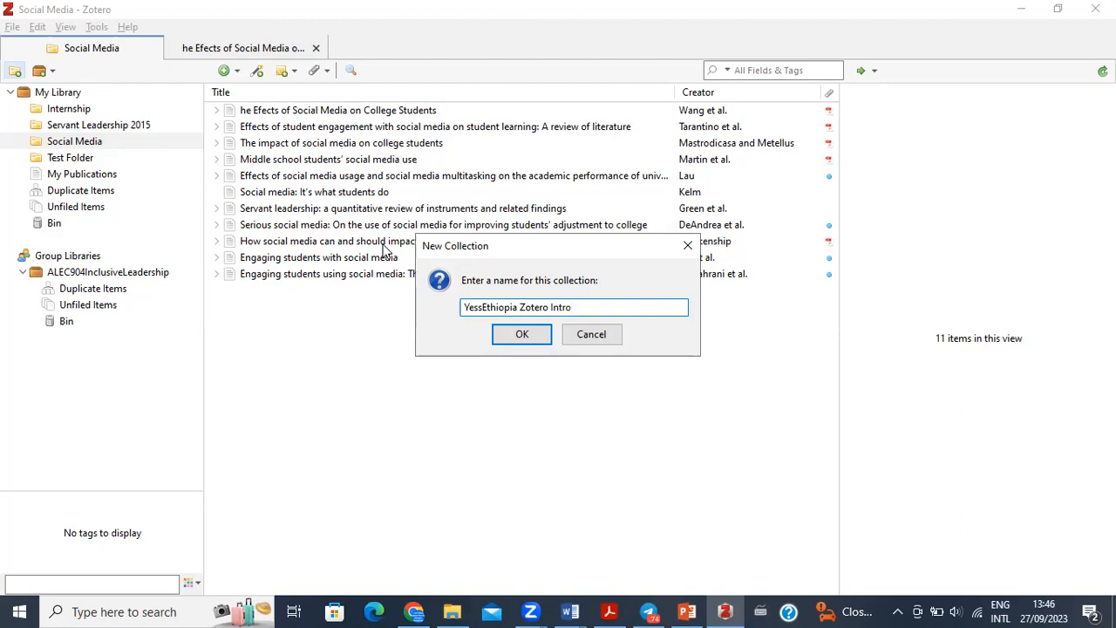
left_click(521, 334)
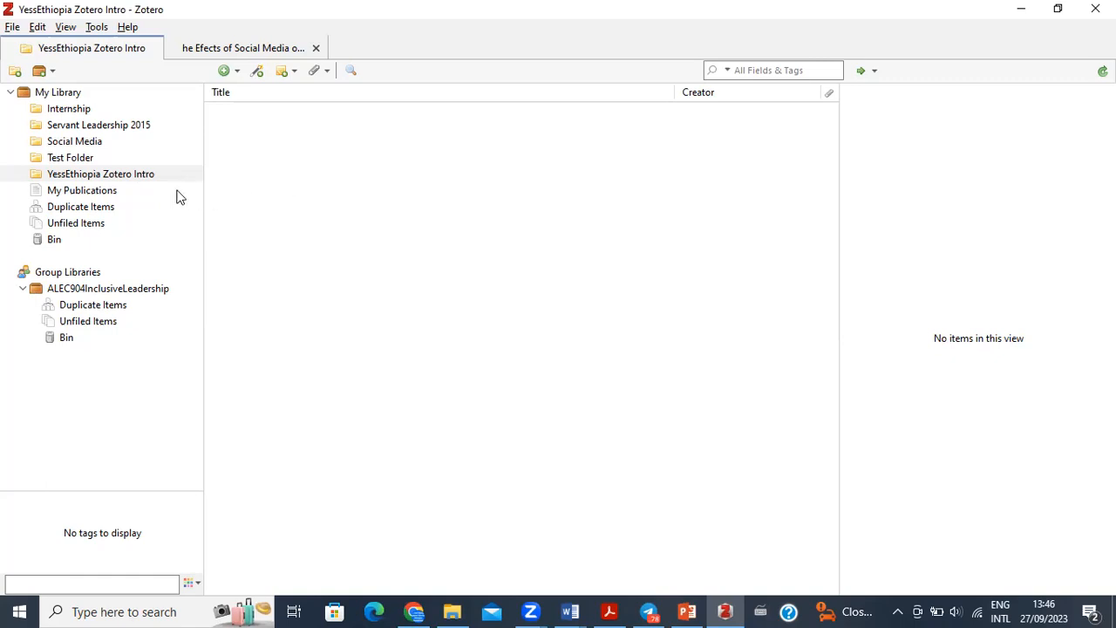
left_click(135, 177)
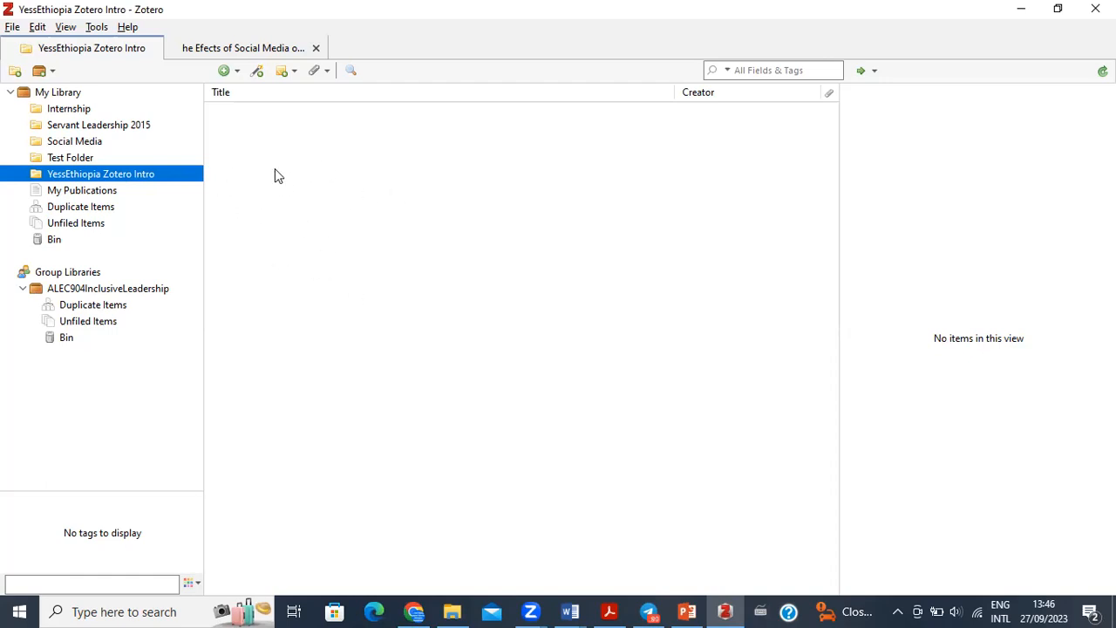
Switch to Chrome, search Google for "scholar google" in place of the Freire search, and open the Google Scholar site
left_click(1024, 10)
left_click(415, 610)
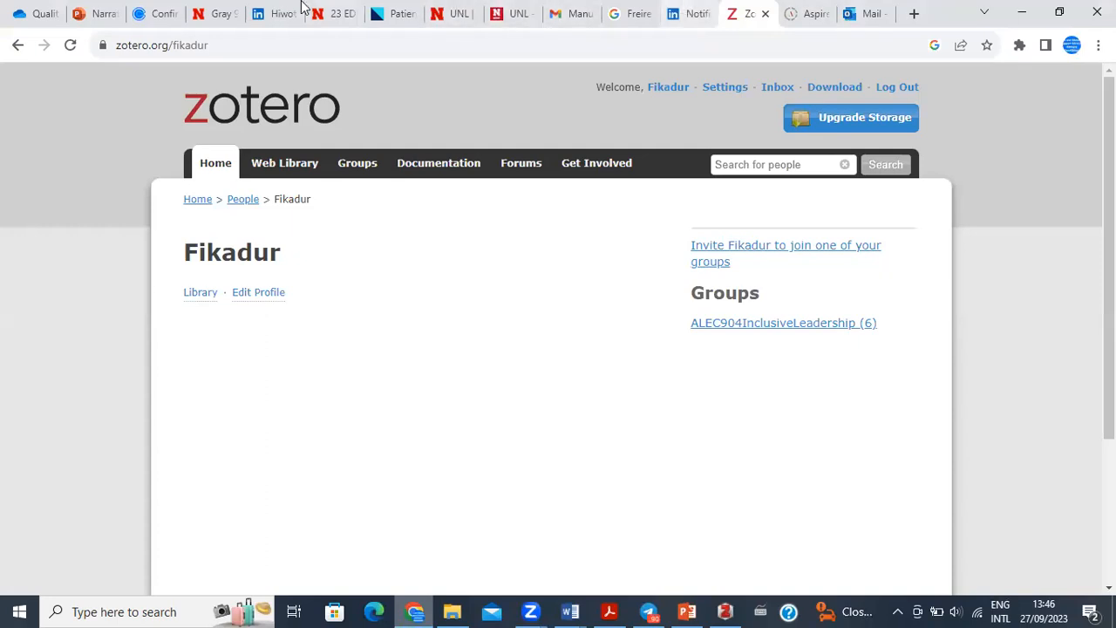
left_click(634, 15)
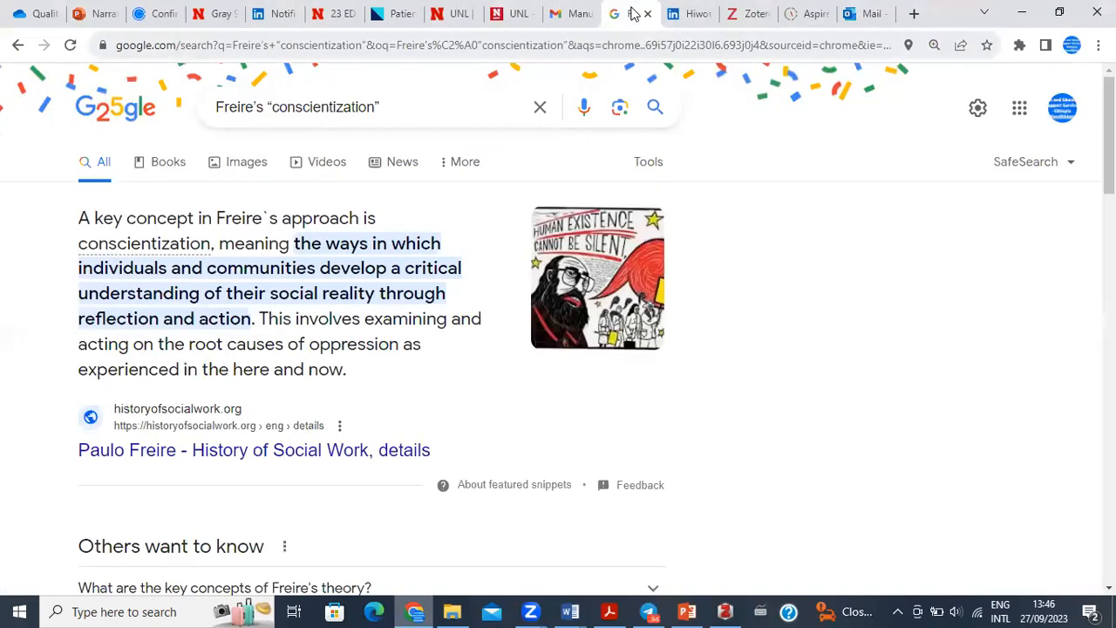
key("ctrl+l")
type("scholar")
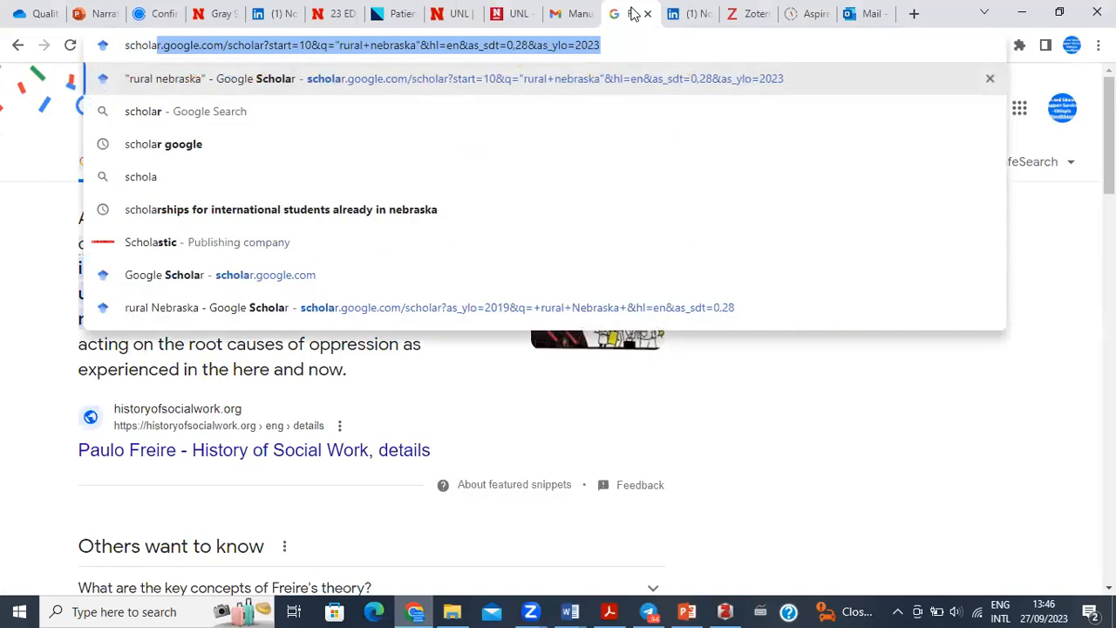
left_click(154, 143)
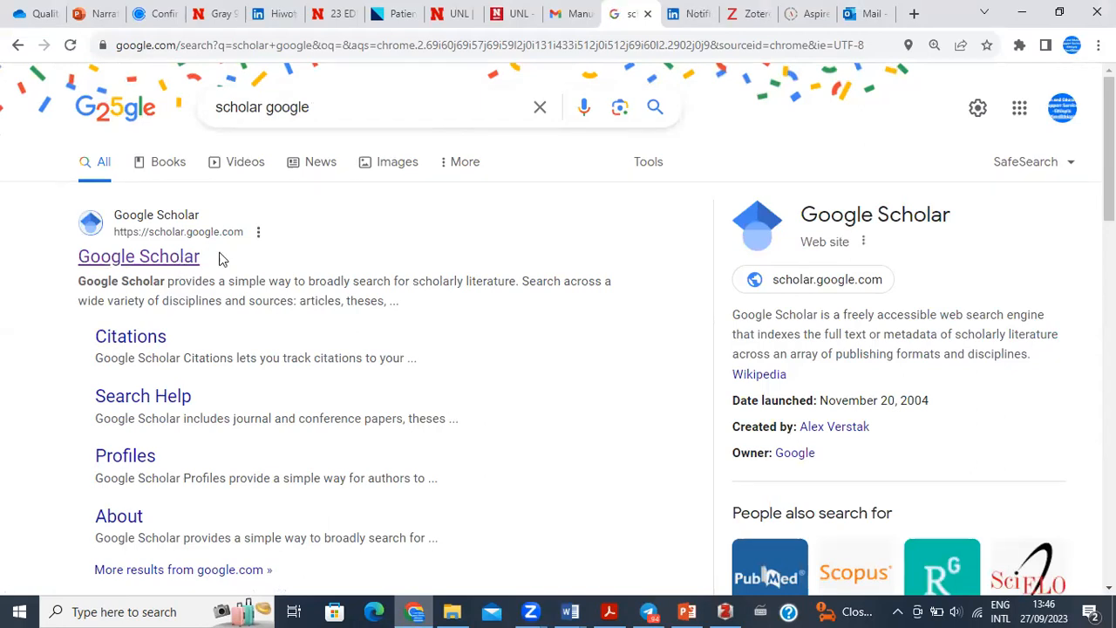
left_click(149, 261)
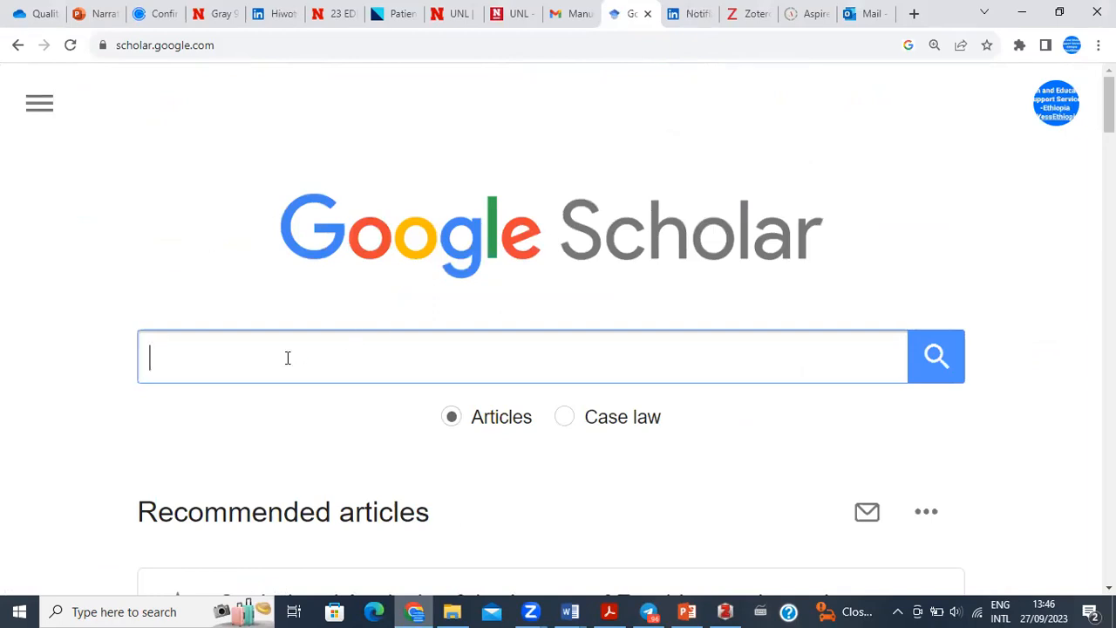
Search Google Scholar for "social media students qualitative" and change the query to "social media students"
type("social")
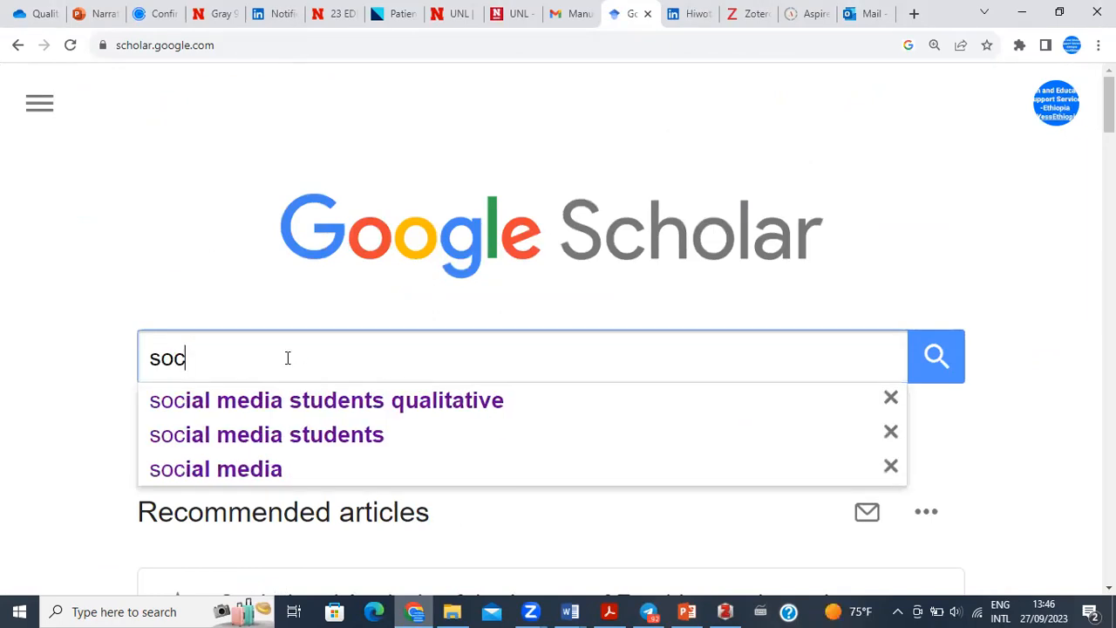
left_click(301, 408)
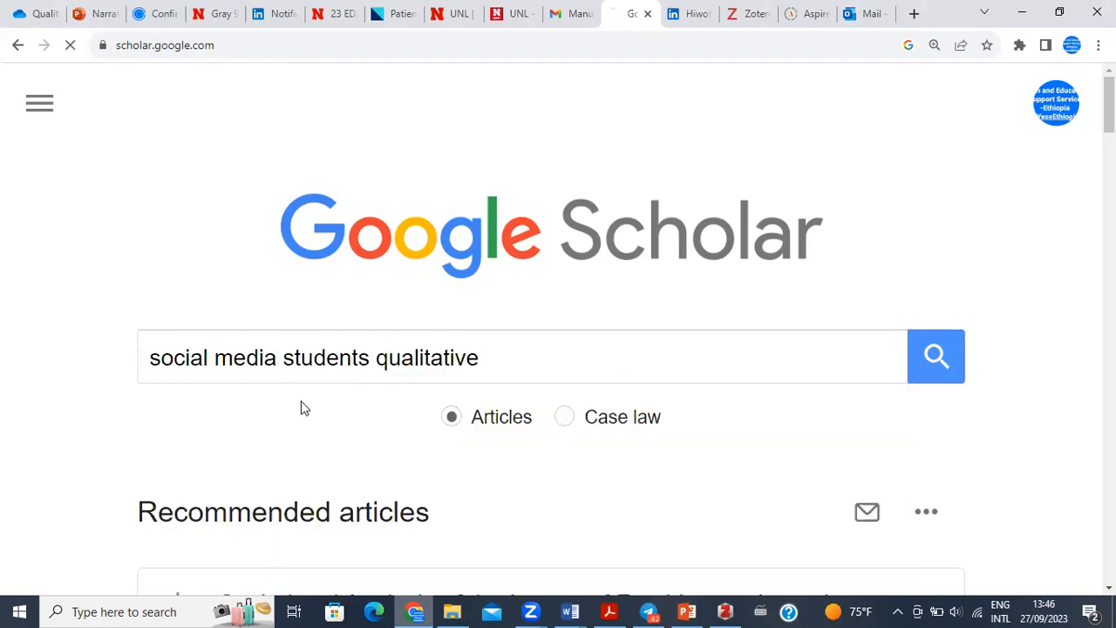
left_click(433, 98)
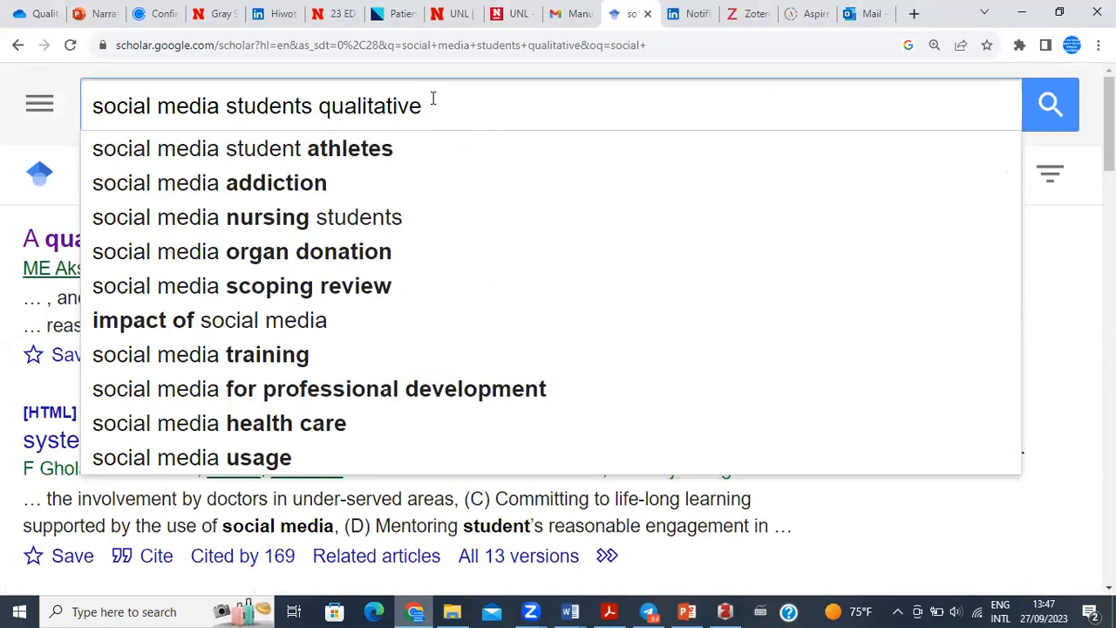
key("BackSpace")
key("BackSpace")
key("BackSpace")
key("BackSpace")
key("BackSpace")
key("BackSpace")
key("BackSpace")
key("BackSpace")
key("BackSpace")
key("BackSpace")
key("BackSpace")
key("BackSpace")
key("BackSpace")
key("BackSpace")
key("BackSpace")
key("BackSpace")
key("BackSpace")
key("BackSpace")
key("BackSpace")
key("BackSpace")
type("and un")
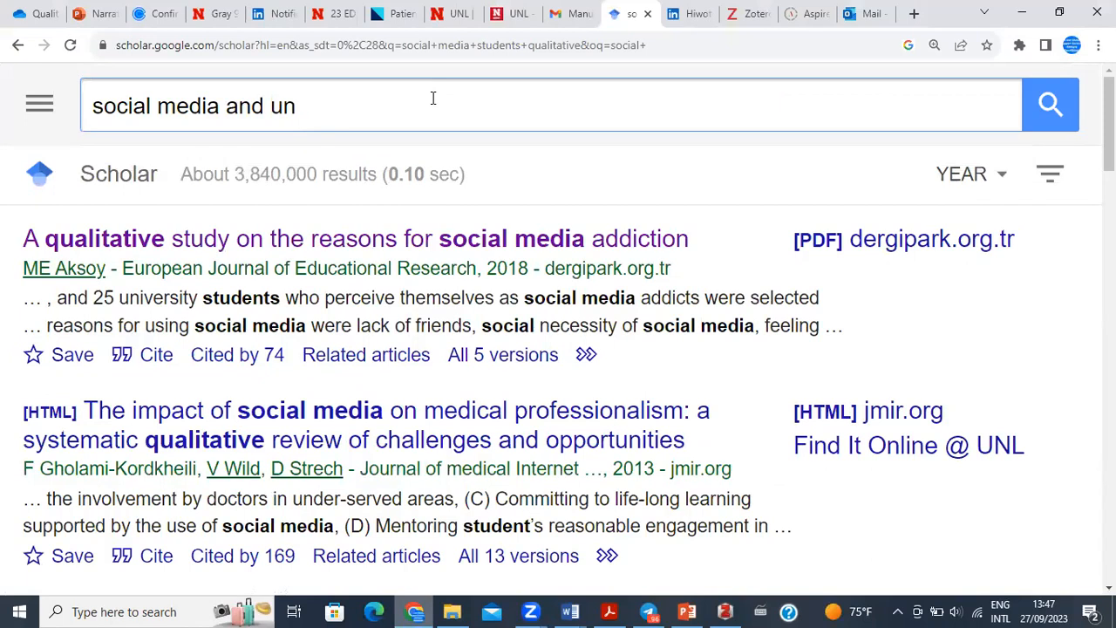
key("BackSpace")
key("BackSpace")
key("BackSpace")
key("BackSpace")
key("BackSpace")
key("BackSpace")
key("BackSpace")
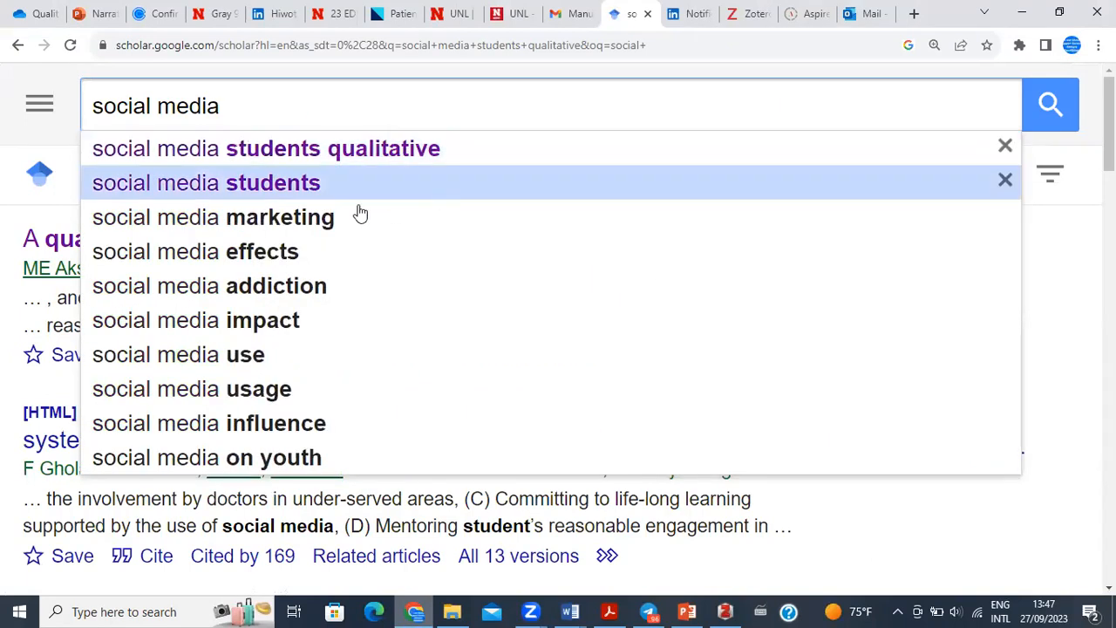
left_click(301, 182)
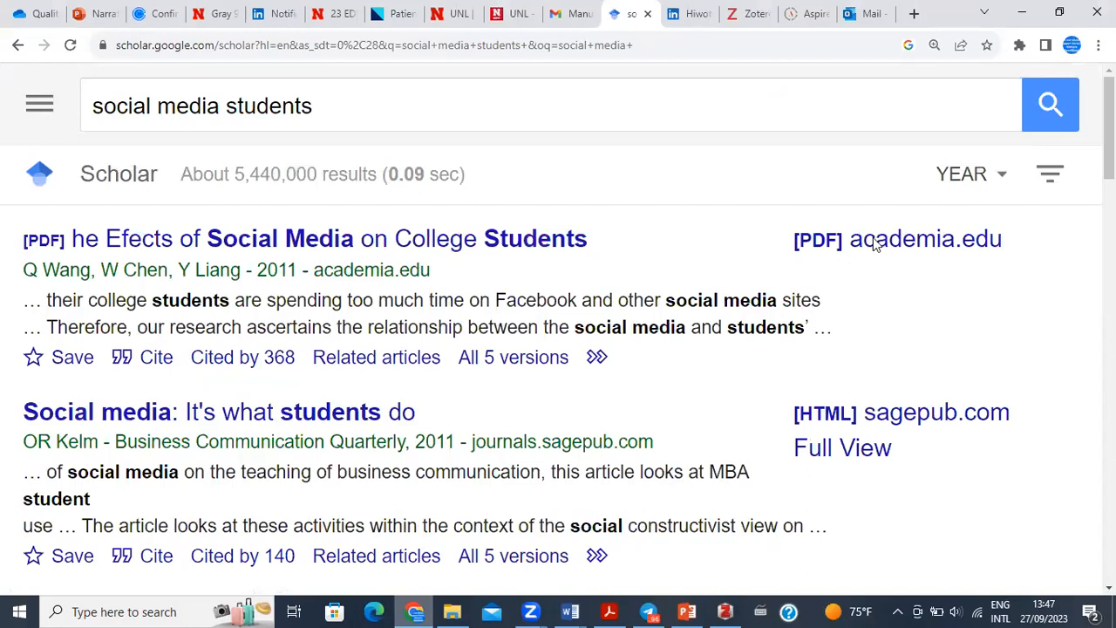
Limit the search results to publications since 2019
left_click(979, 180)
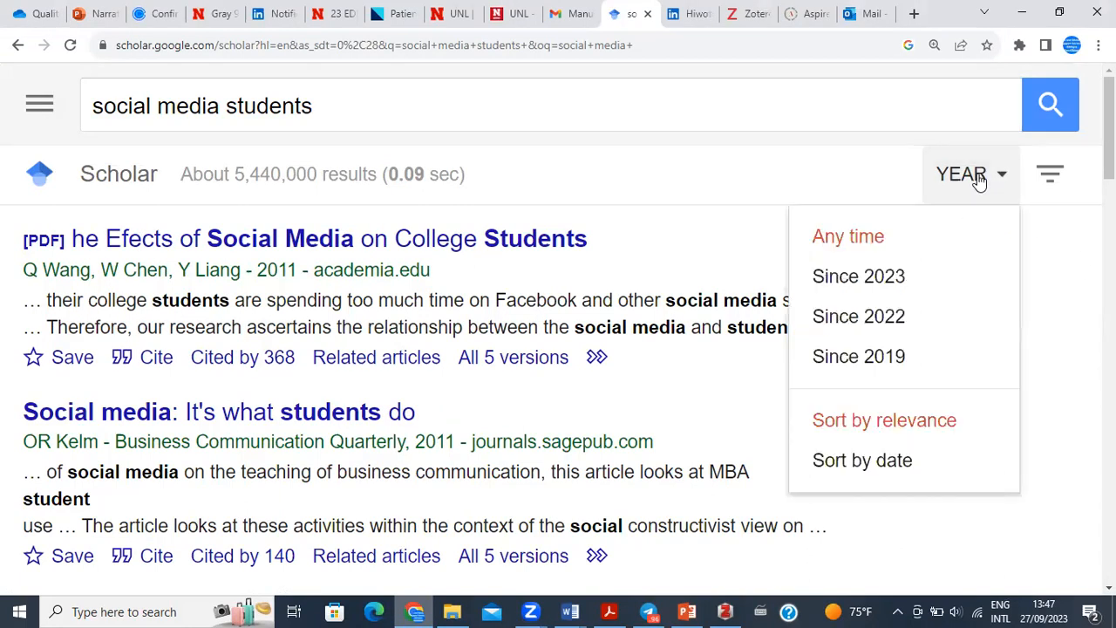
left_click(859, 357)
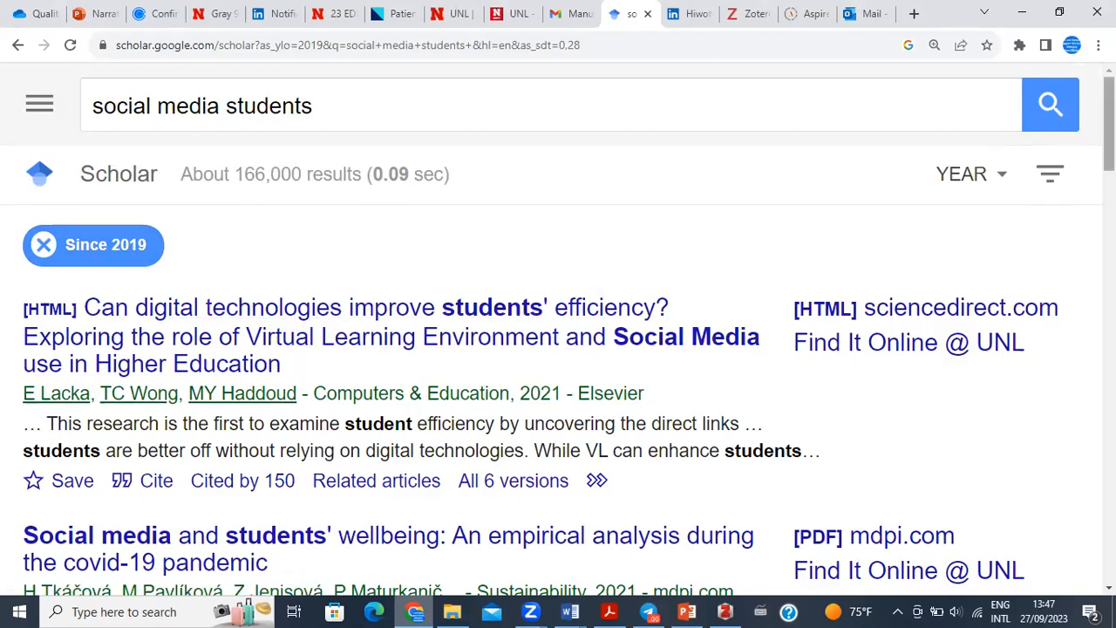
Examine the titles, journals and years of the filtered articles on social media and students
scroll(188, 397, "down", 2)
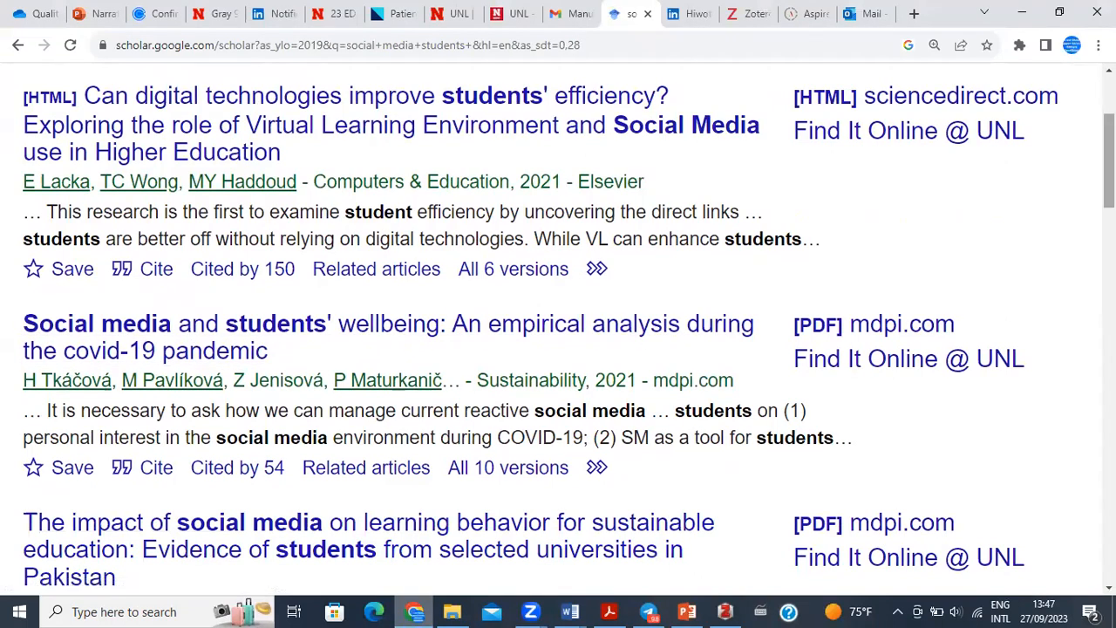
scroll(559, 331, "up", 1)
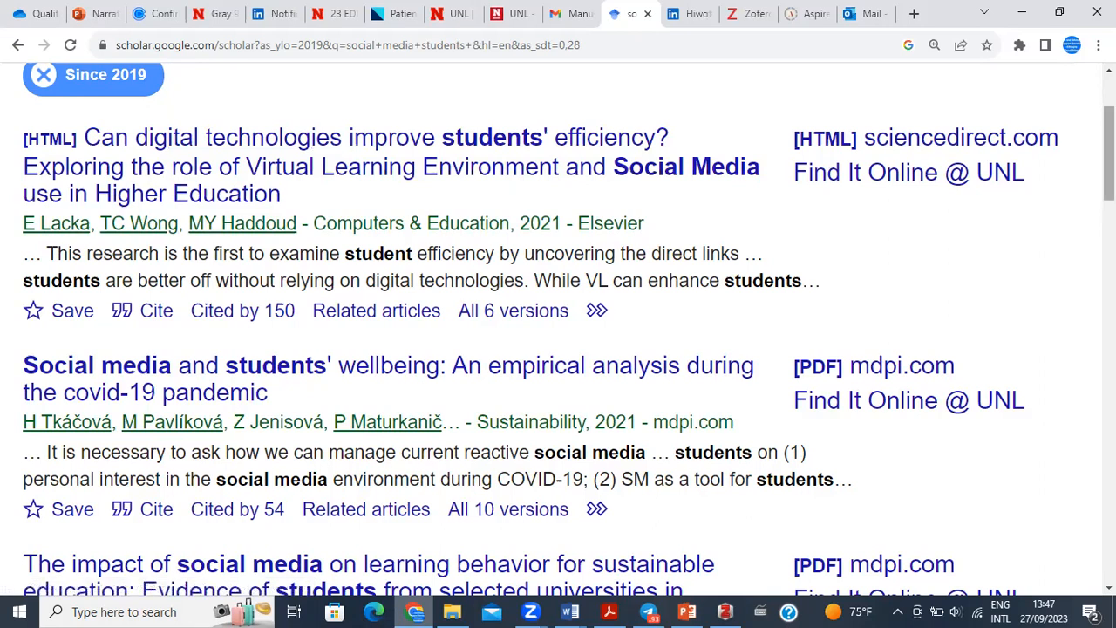
scroll(558, 331, "down", 3)
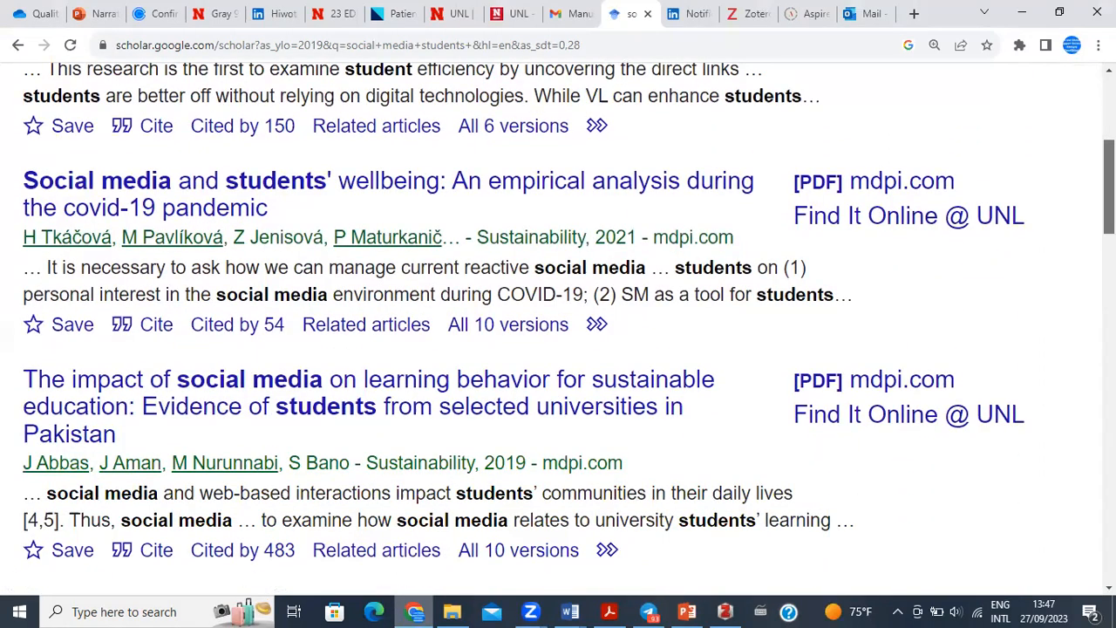
scroll(558, 331, "down", 1)
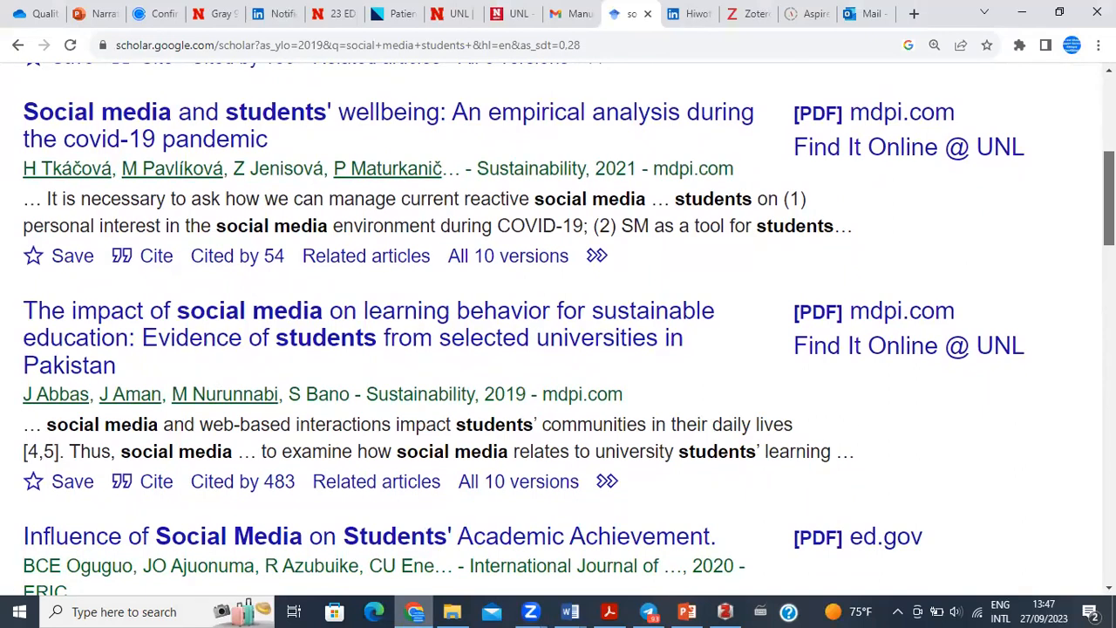
scroll(559, 329, "down", 2)
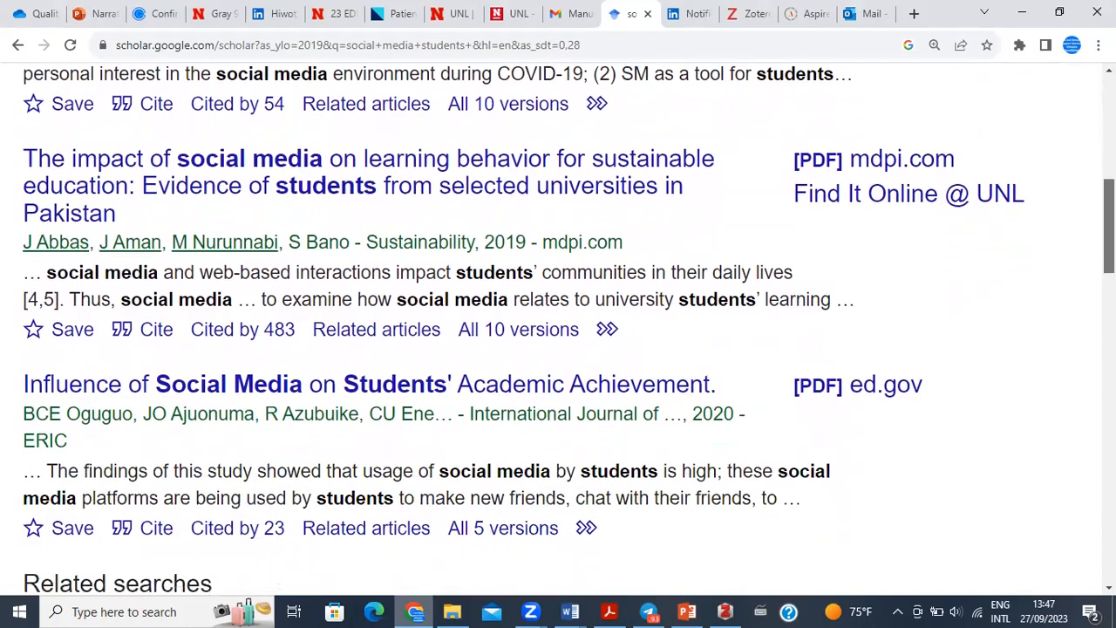
scroll(558, 330, "down", 2)
scroll(558, 329, "up", 4)
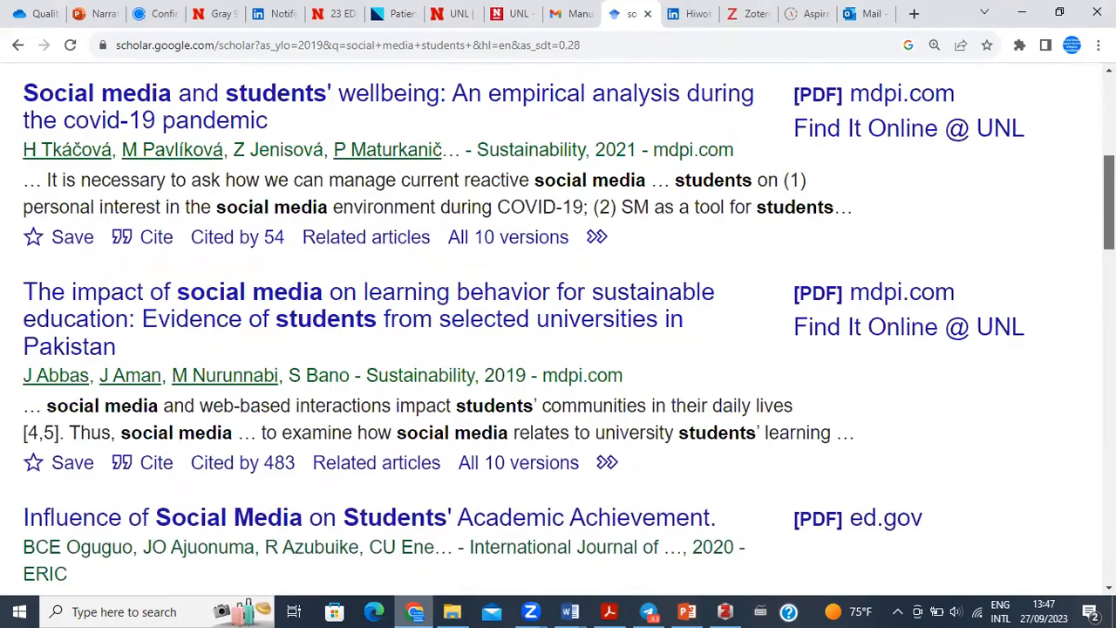
scroll(358, 117, "up", 5)
Narrow the Scholar search to "social media students ethiopia"
left_click(359, 119)
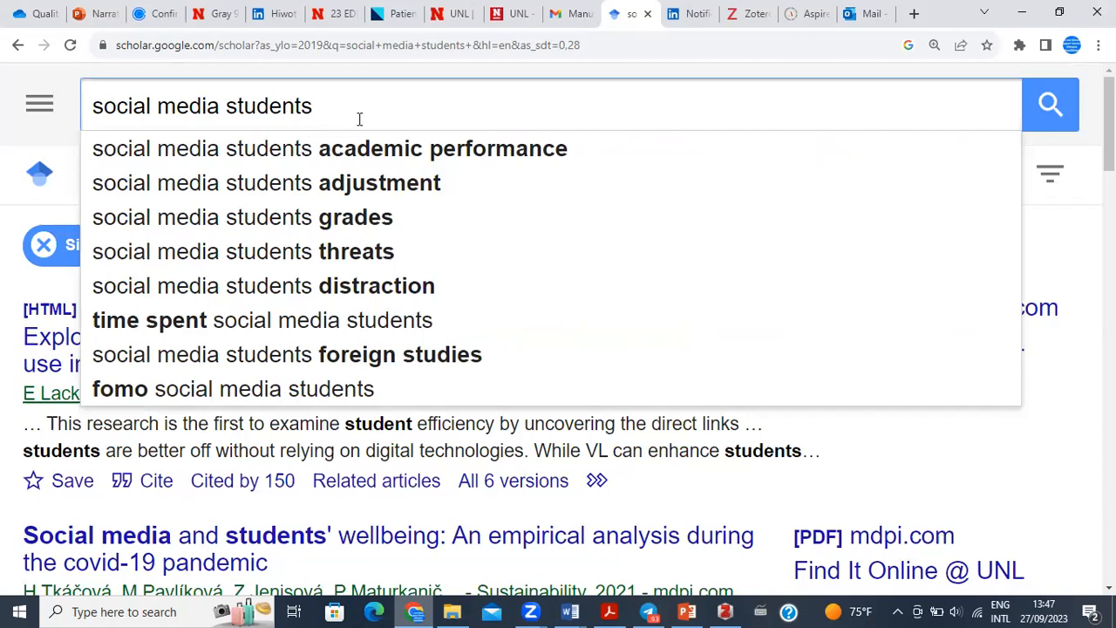
type("ethiopia")
key("Return")
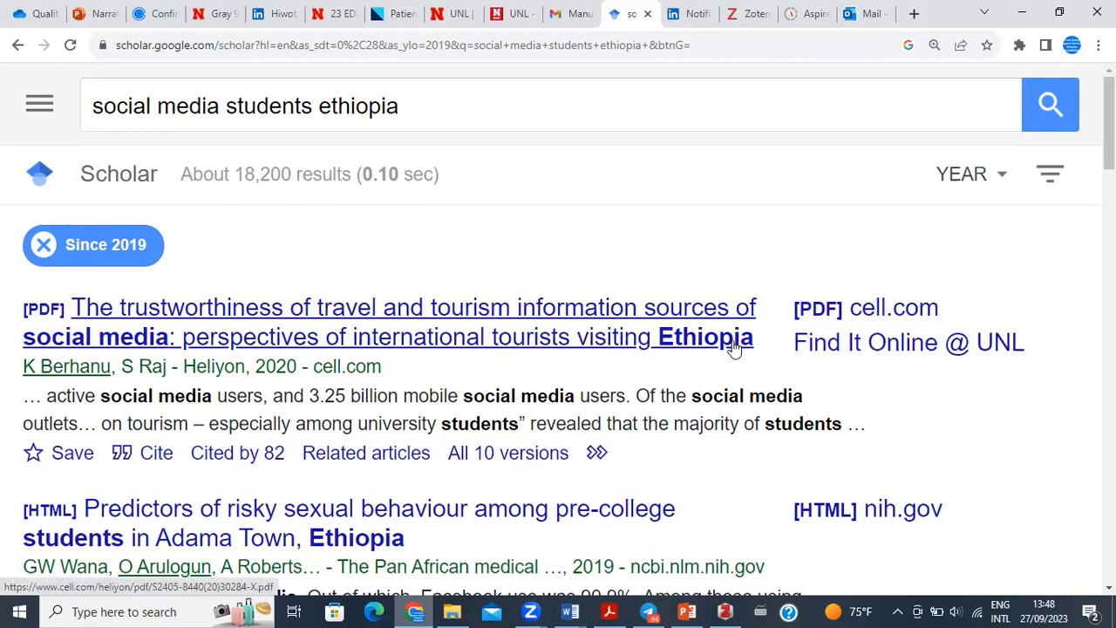
Open the article "Social media, protest, & outrage communication in Ethiopia: toward fractured publics or pluralistic polity?" from the results
scroll(559, 330, "down", 1)
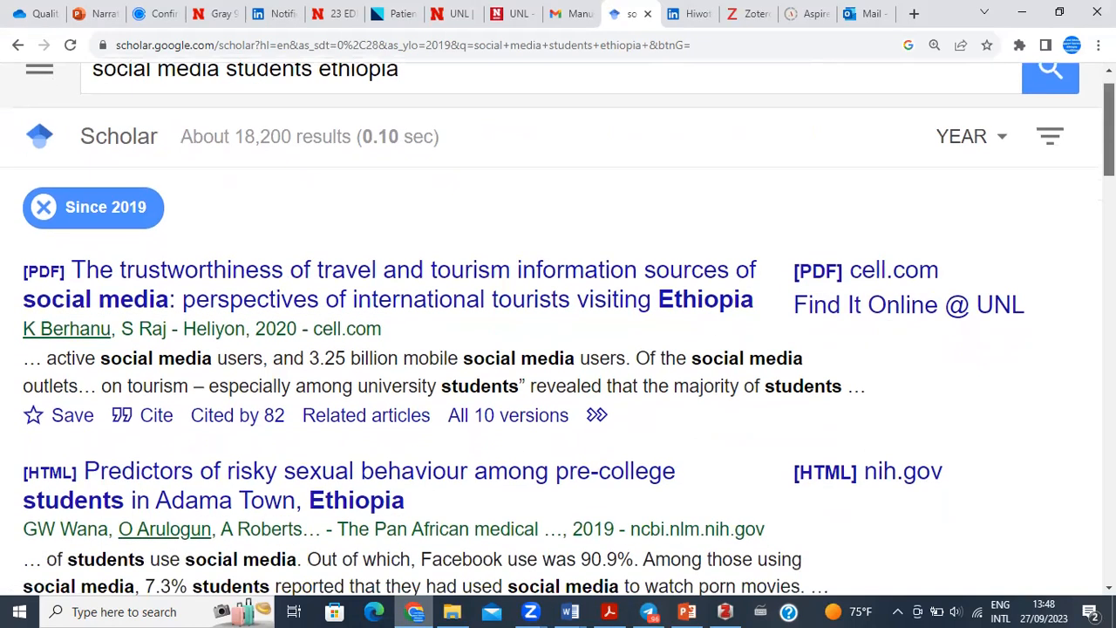
scroll(199, 324, "down", 3)
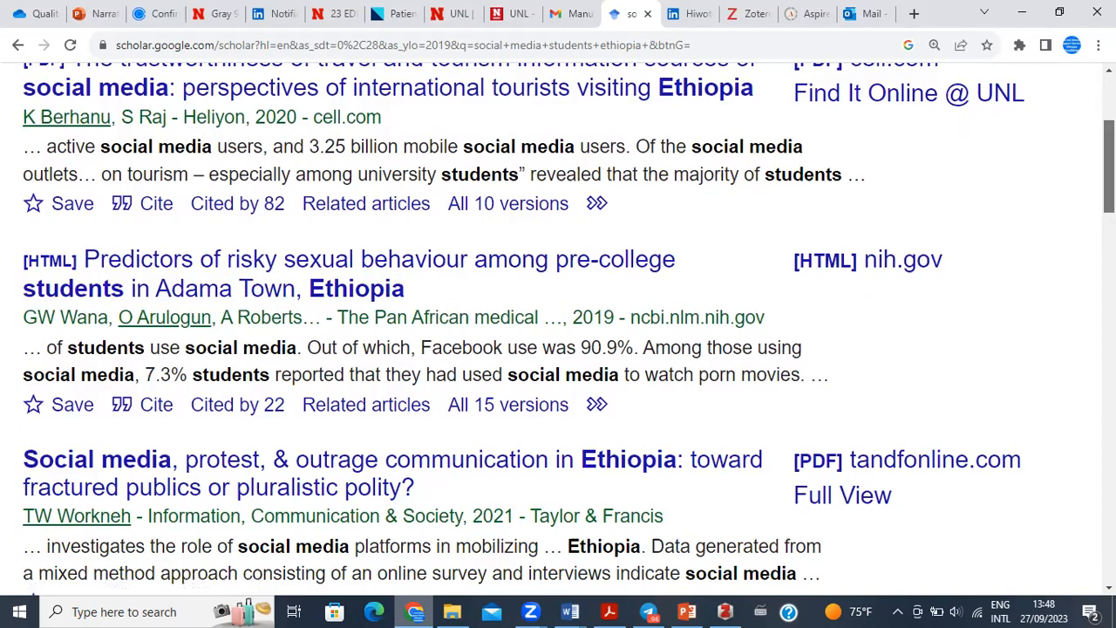
scroll(1108, 166, "down", 2)
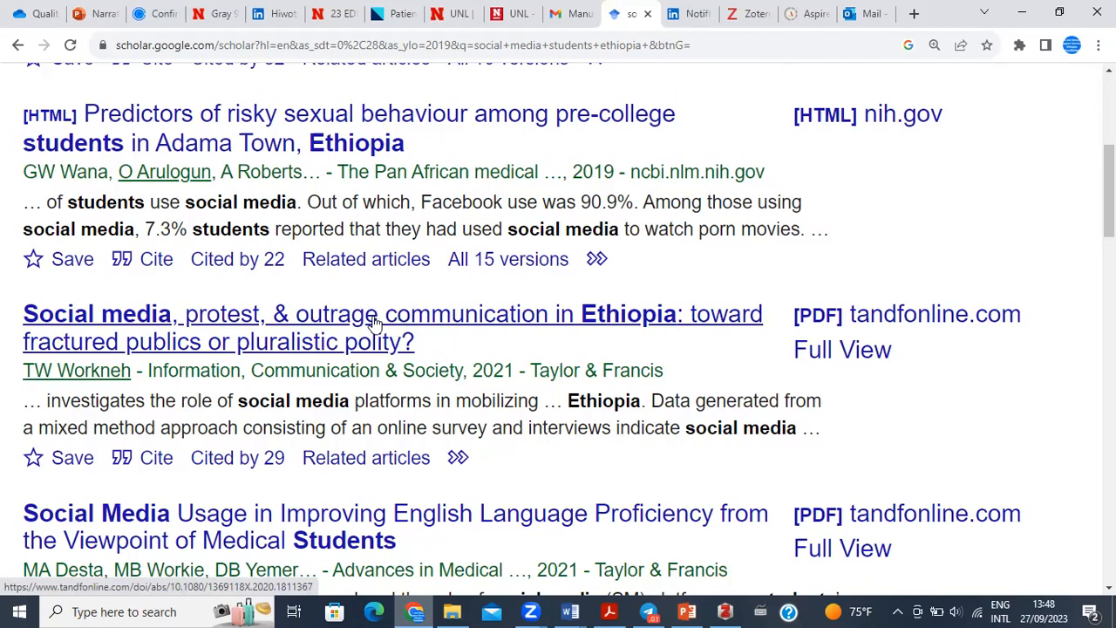
scroll(1110, 192, "down", 1)
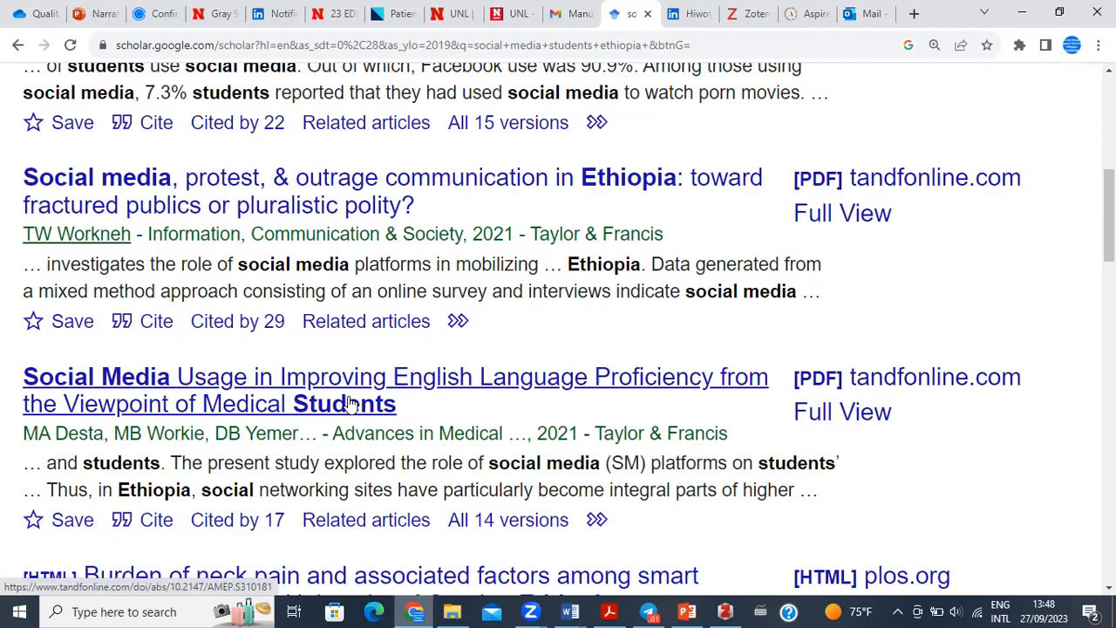
left_click(370, 198)
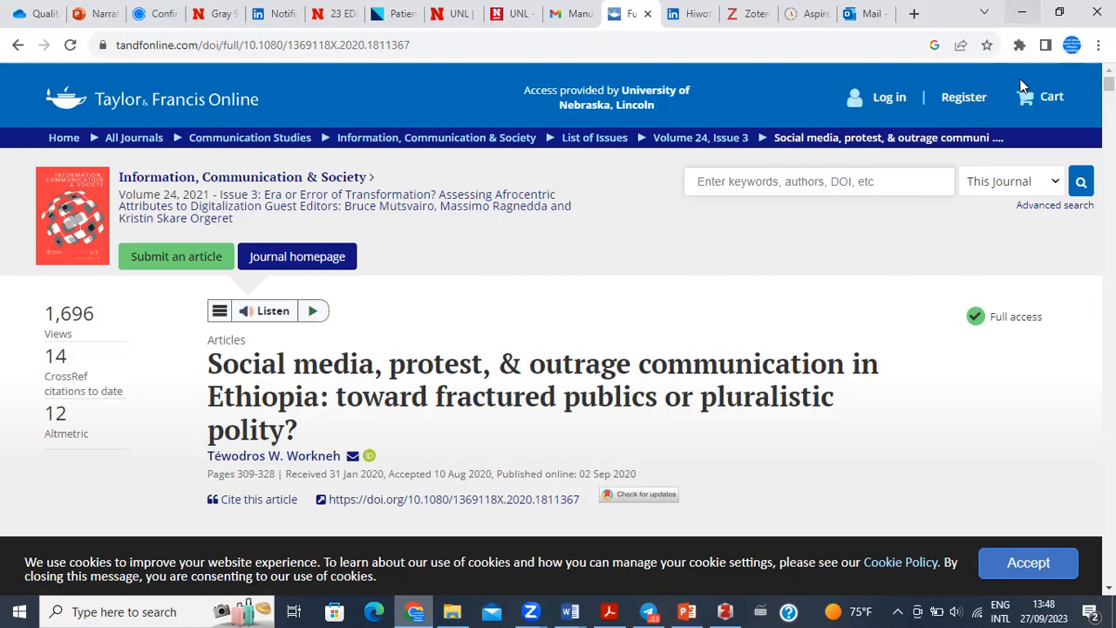
Enlarge the page zoom on the Taylor & Francis site and accept its cookies
left_click(1098, 44)
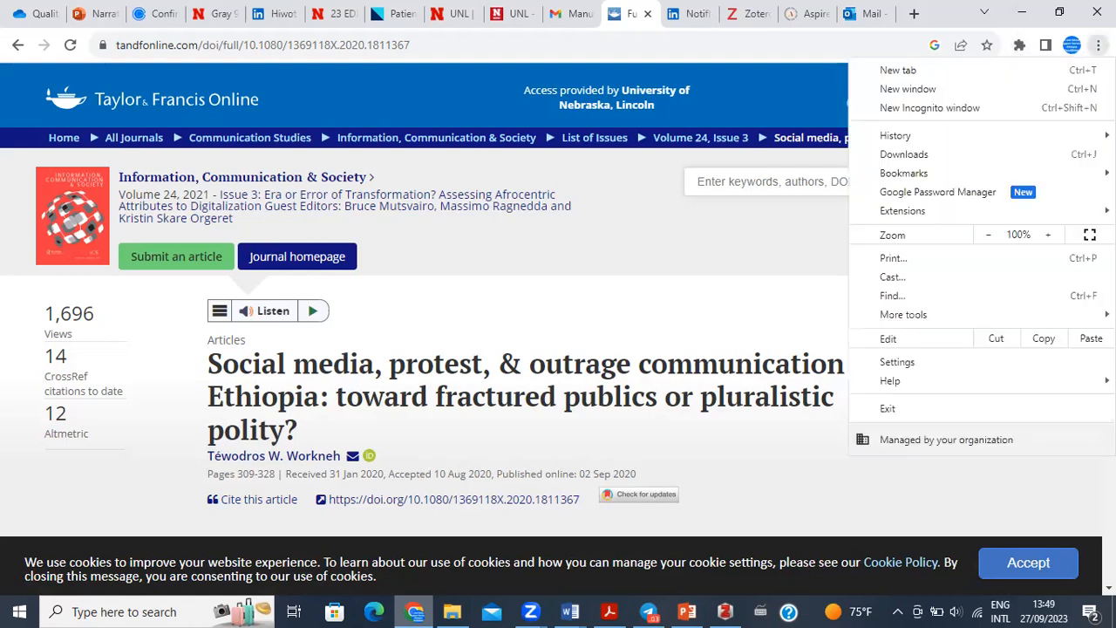
left_click(1049, 235)
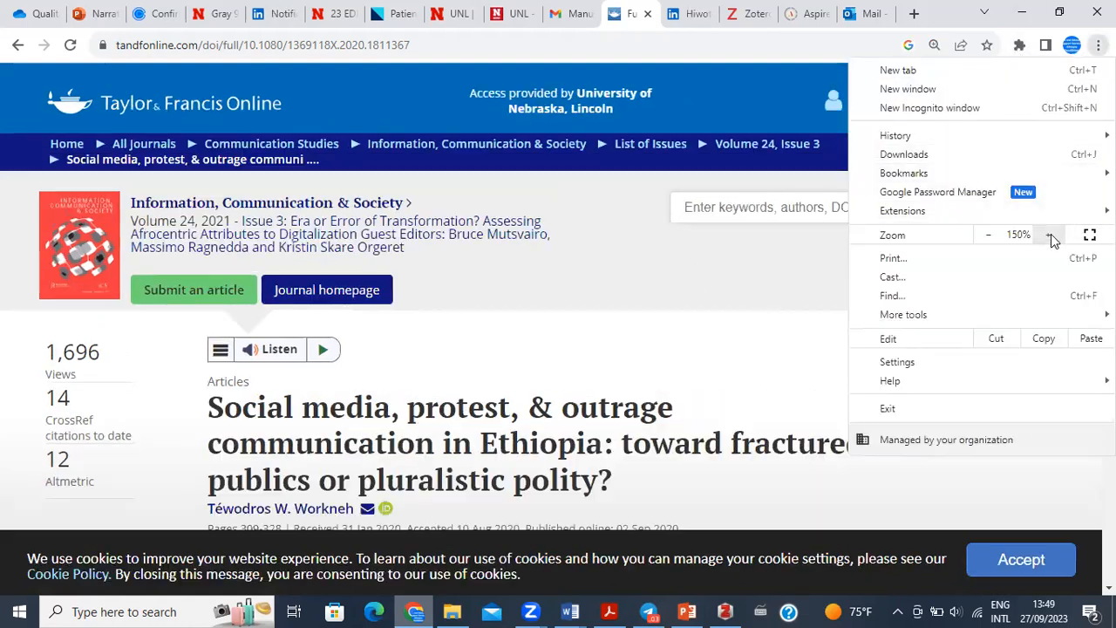
left_click(1048, 234)
left_click(790, 303)
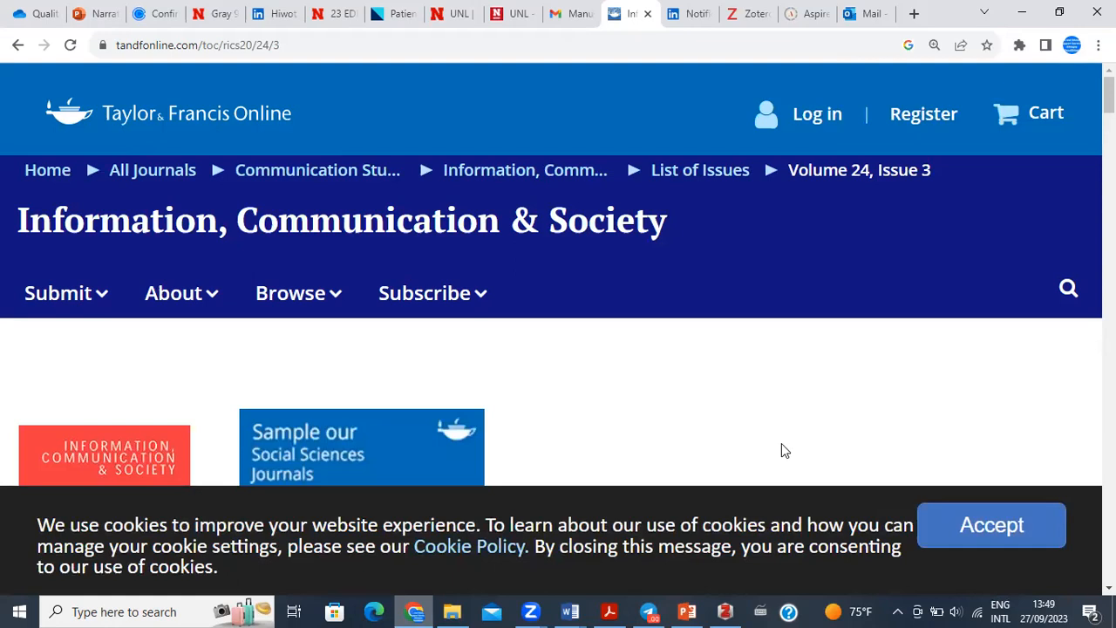
left_click(1029, 531)
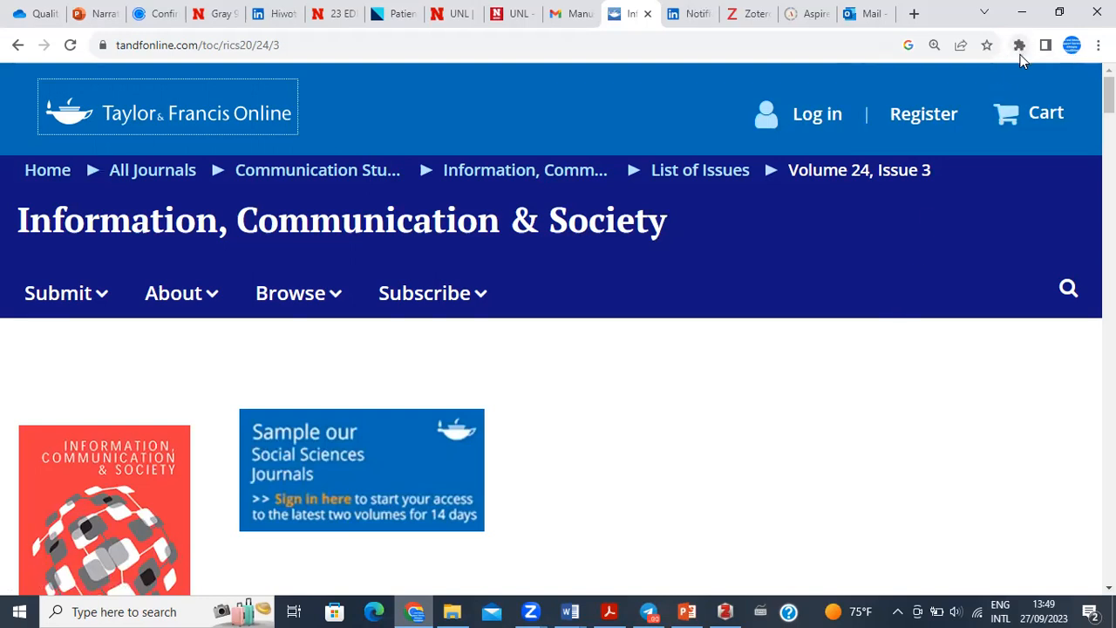
Save "Social media, protest, & outrage communication in Ethiopia" from the issue page to the YessEthiopia Zotero Intro collection using Zotero Connector
left_click(1020, 47)
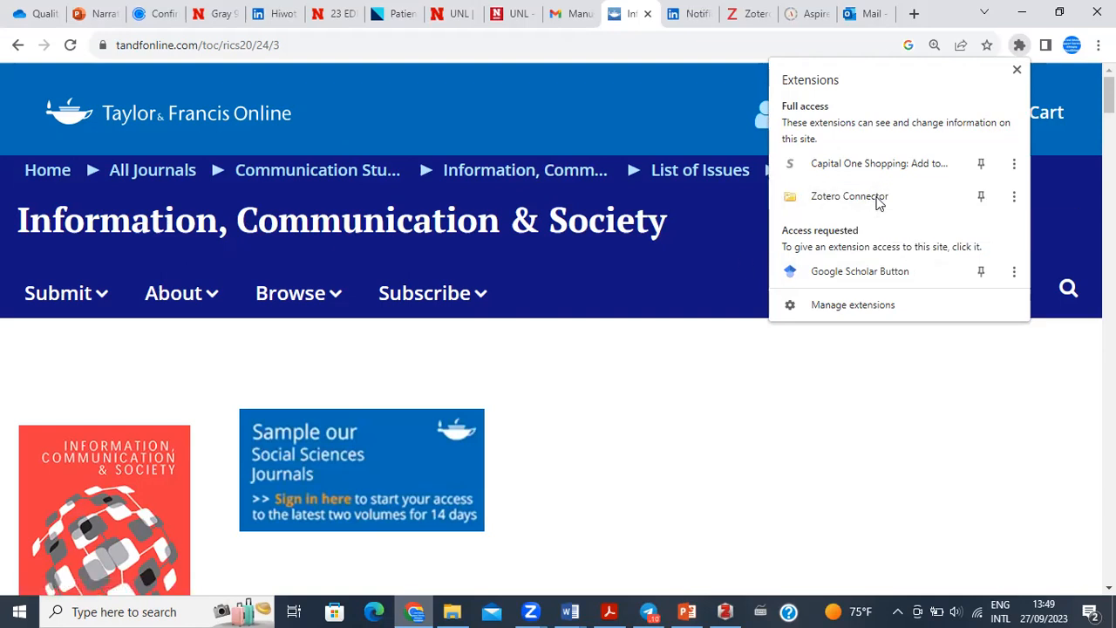
left_click(850, 196)
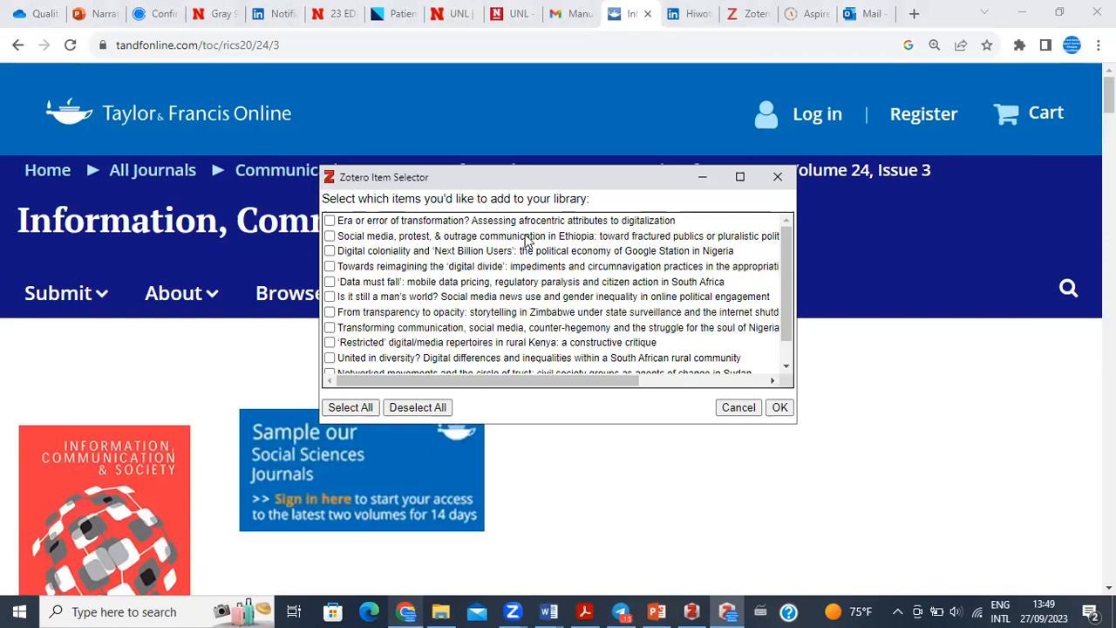
left_click(441, 237)
left_click(789, 411)
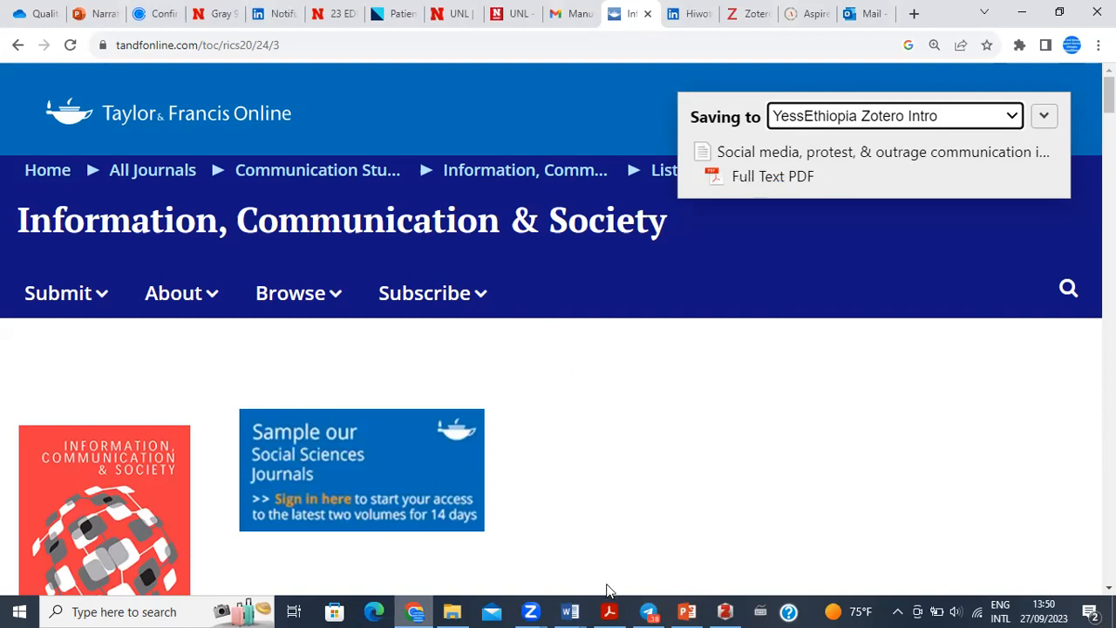
Switch to Zotero and examine the saved Ethiopia article's bibliographic details and abstract
left_click(725, 611)
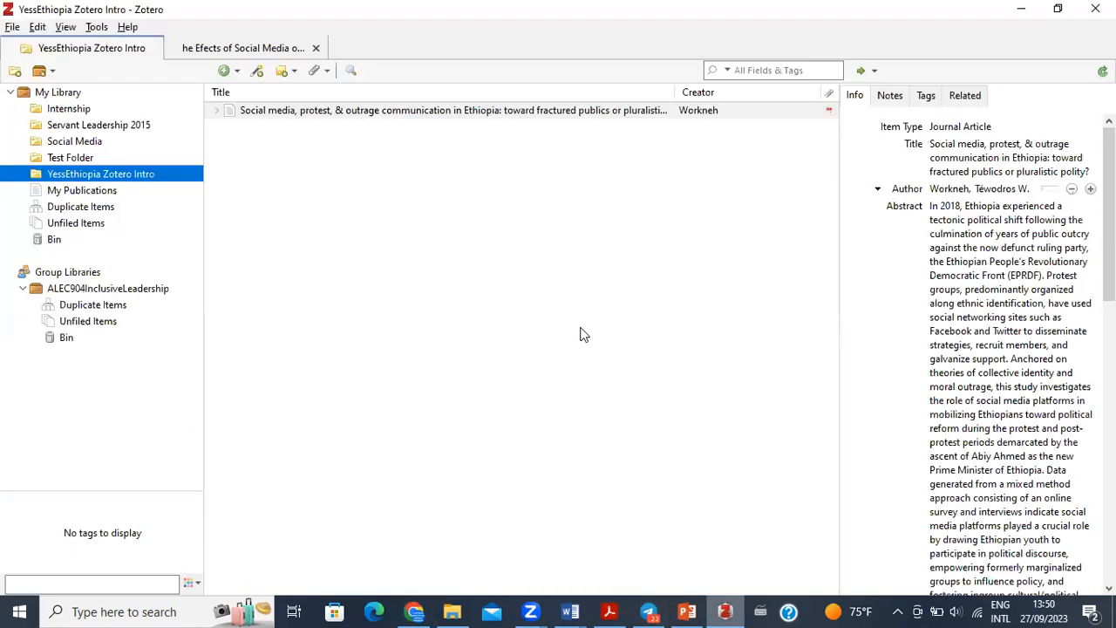
left_click(387, 116)
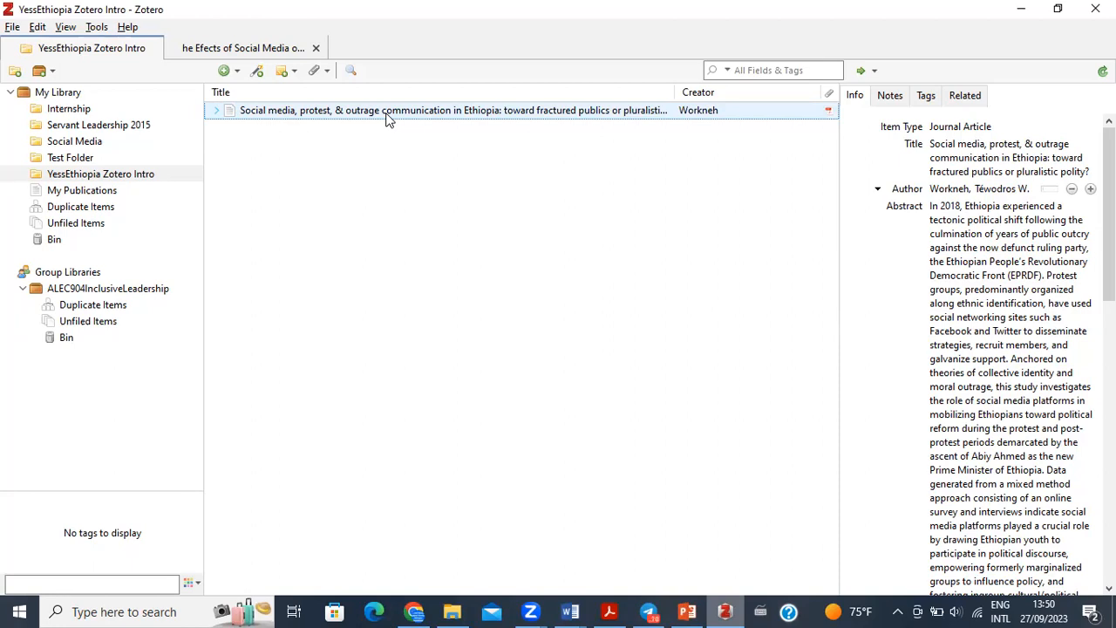
left_click(964, 211)
left_click(949, 323)
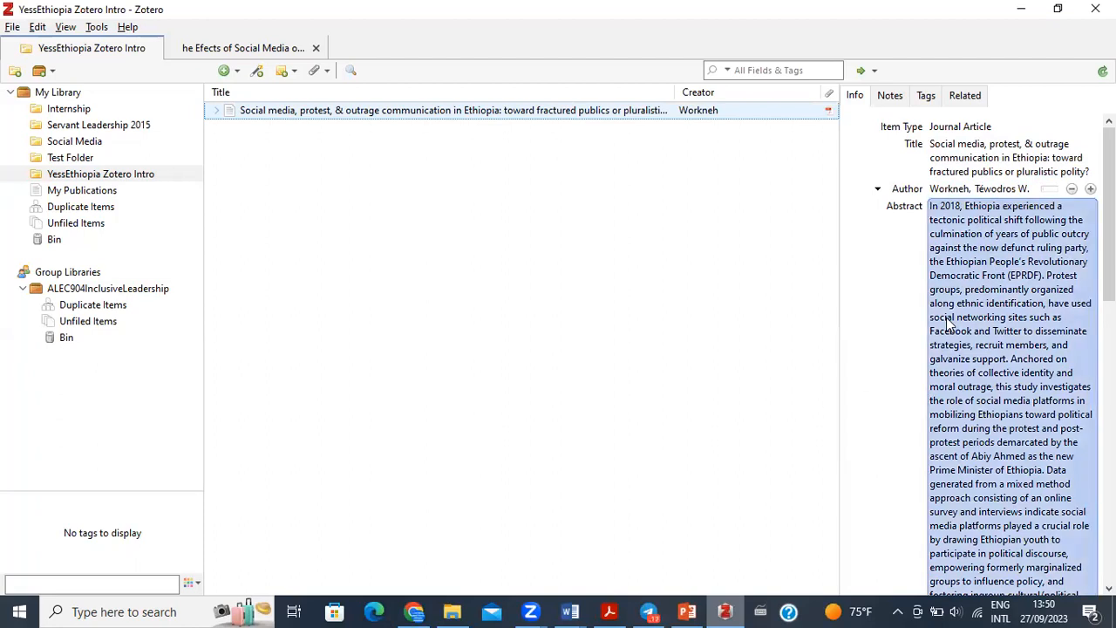
left_click(224, 303)
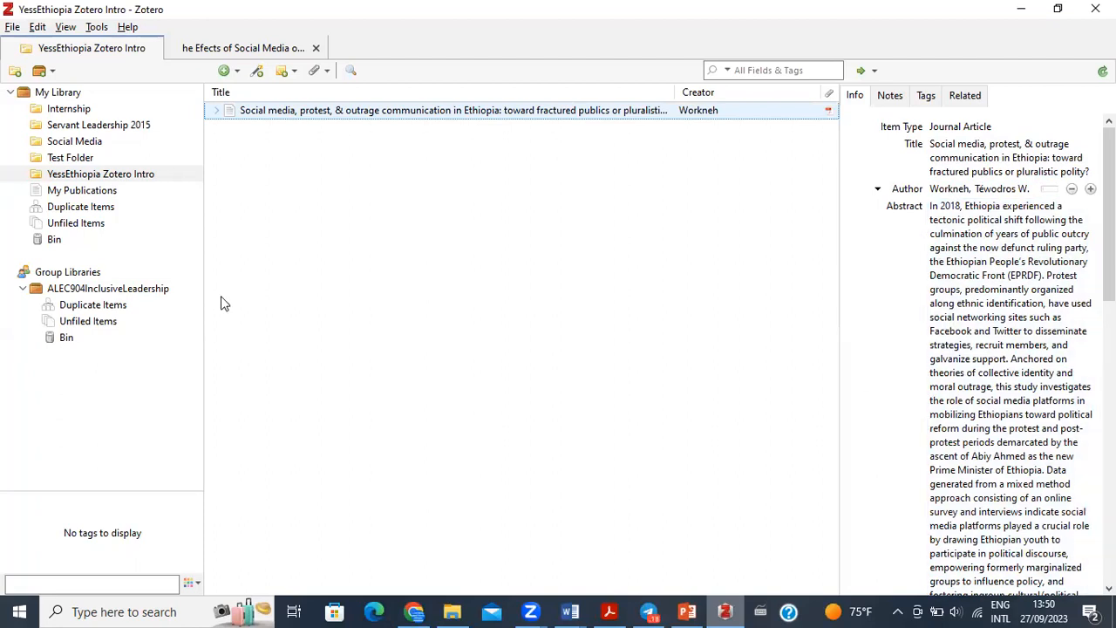
Review the Social Media, Servant Leadership 2015, Internship and Test Folder collections, ending on the YessEthiopia Zotero Intro collection
left_click(137, 174)
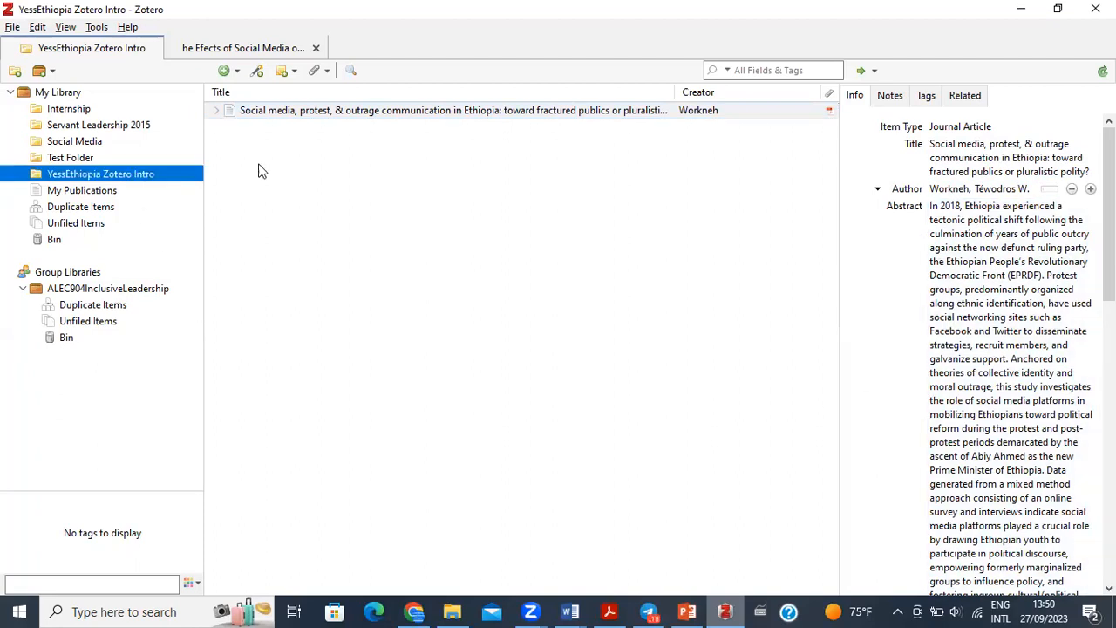
left_click(86, 141)
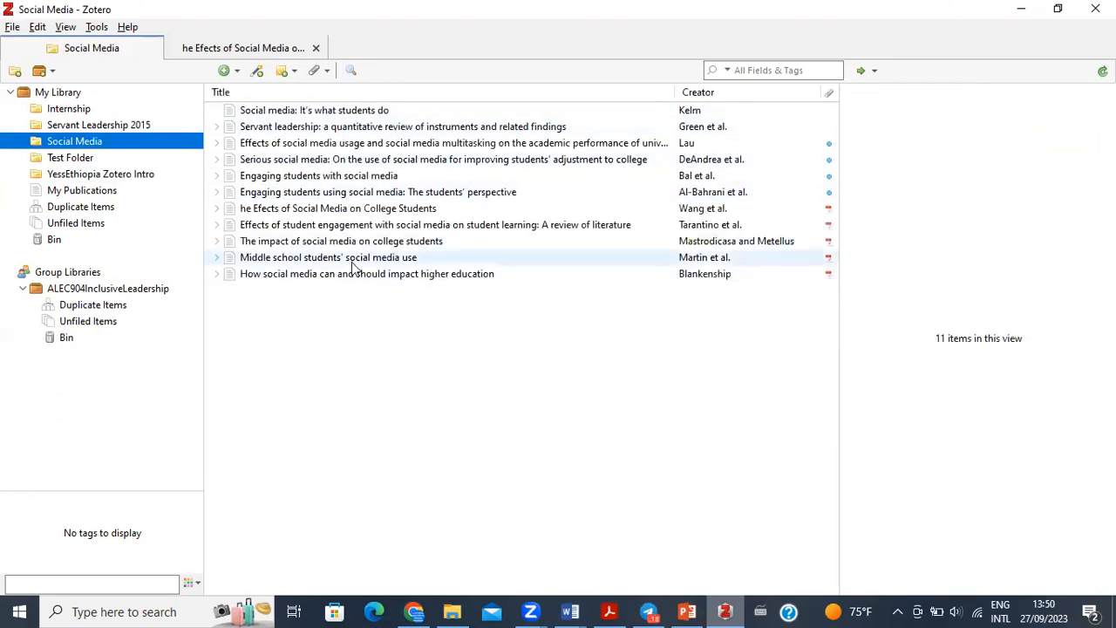
left_click(129, 126)
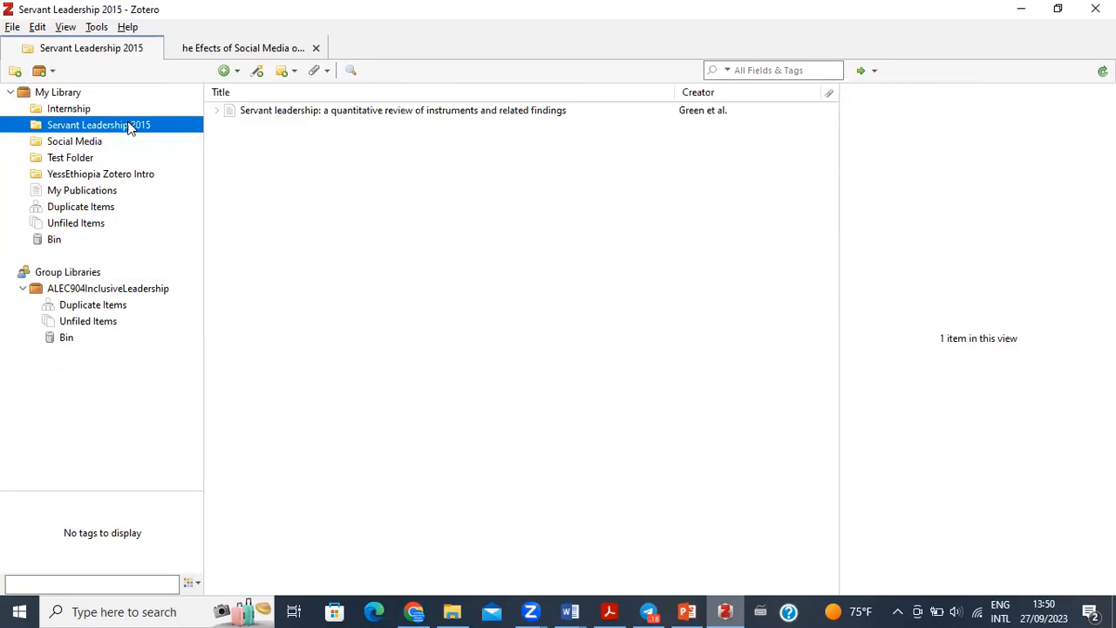
left_click(72, 109)
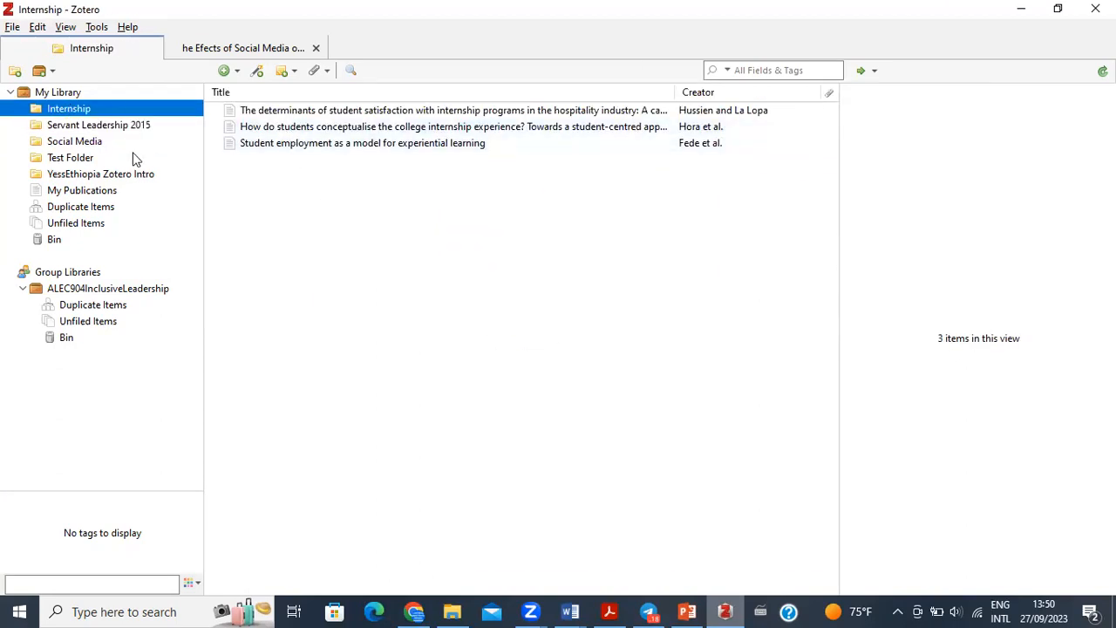
left_click(73, 158)
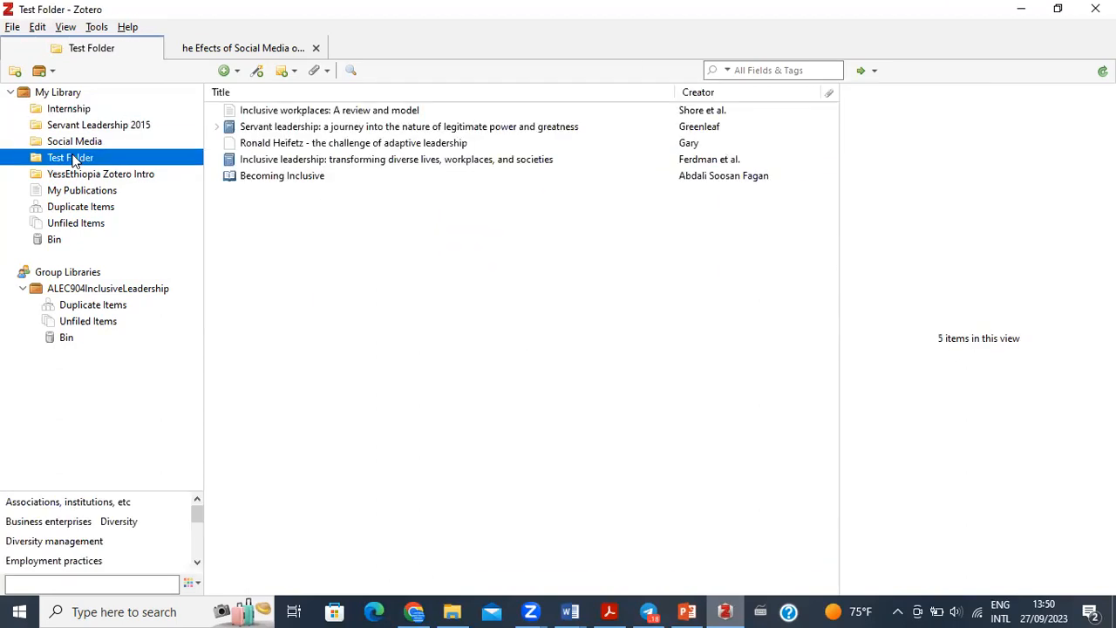
left_click(94, 178)
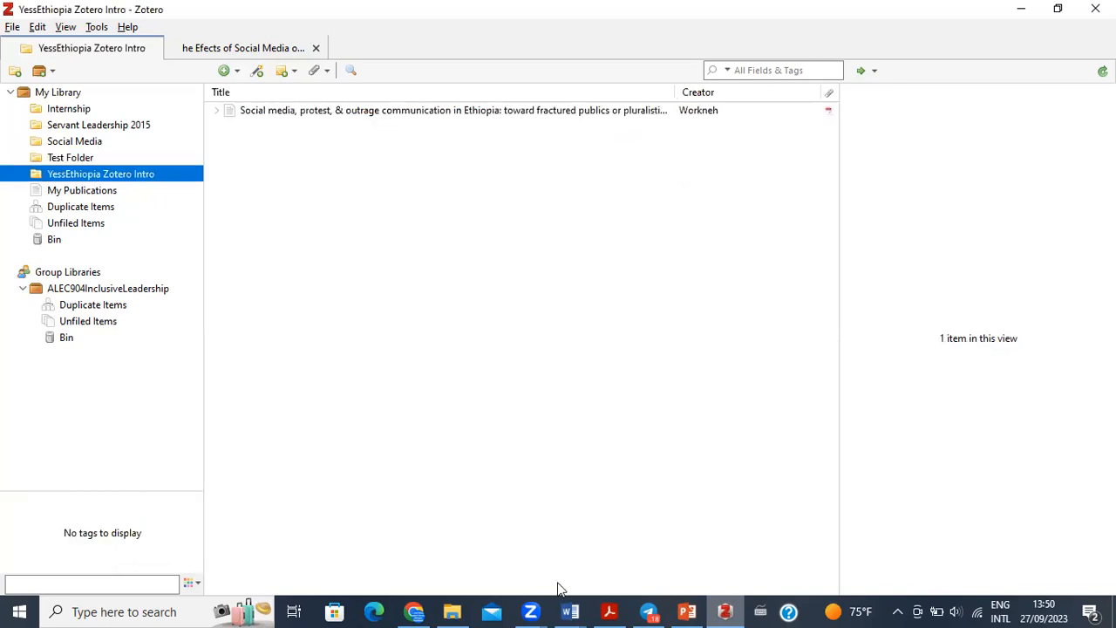
Switch to Word and create a new blank document
left_click(570, 611)
left_click(501, 555)
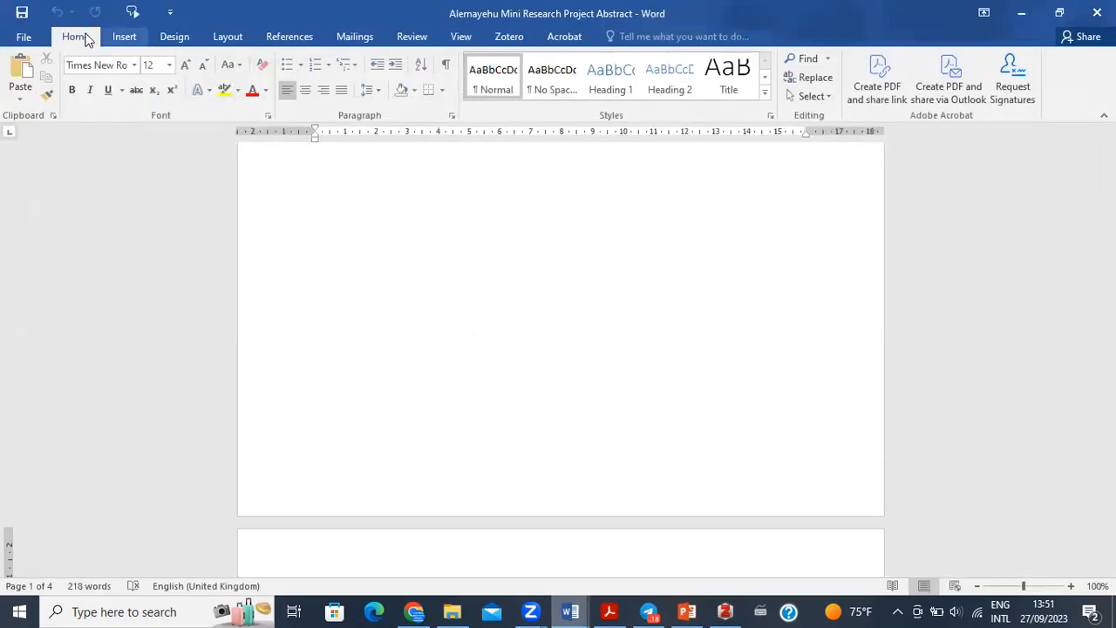
left_click(31, 36)
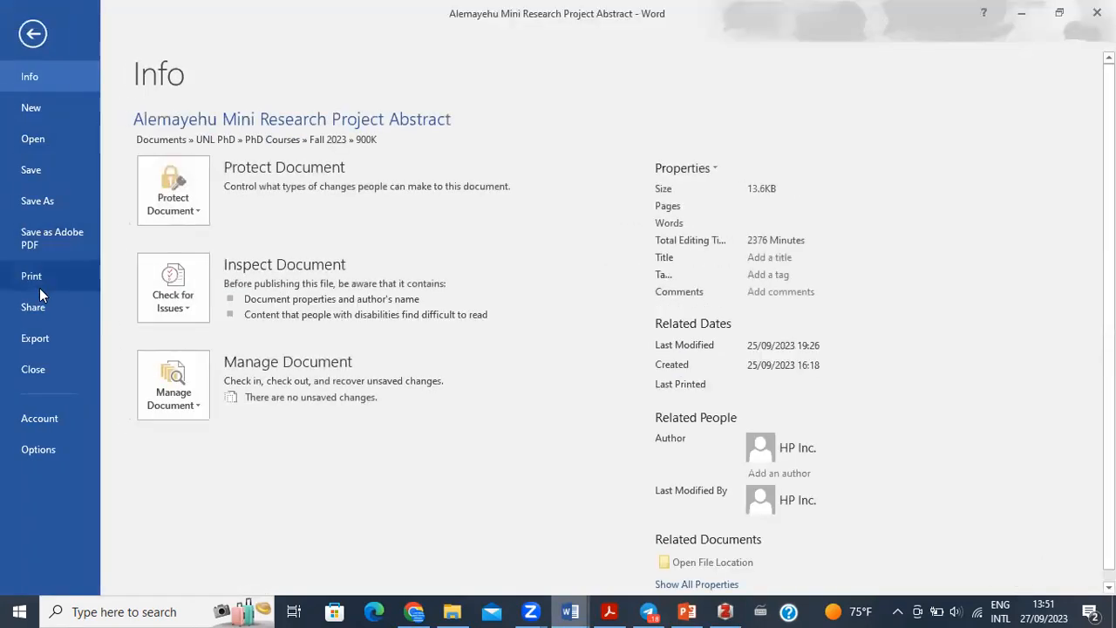
left_click(31, 109)
left_click(181, 279)
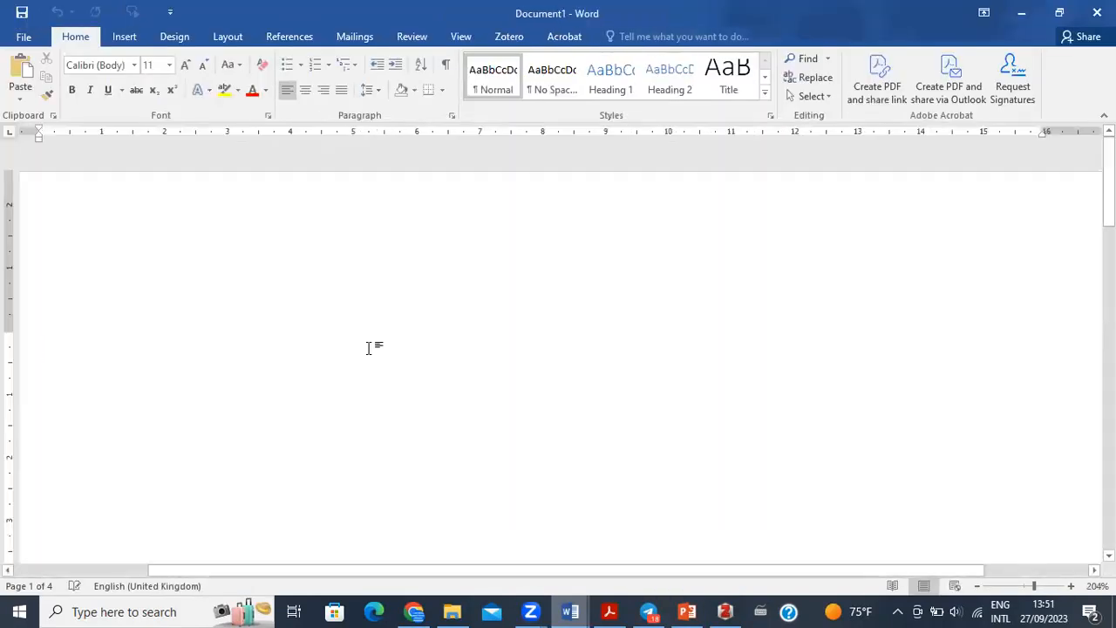
Write the heading line "Social media and college students" in the blank document
type("S")
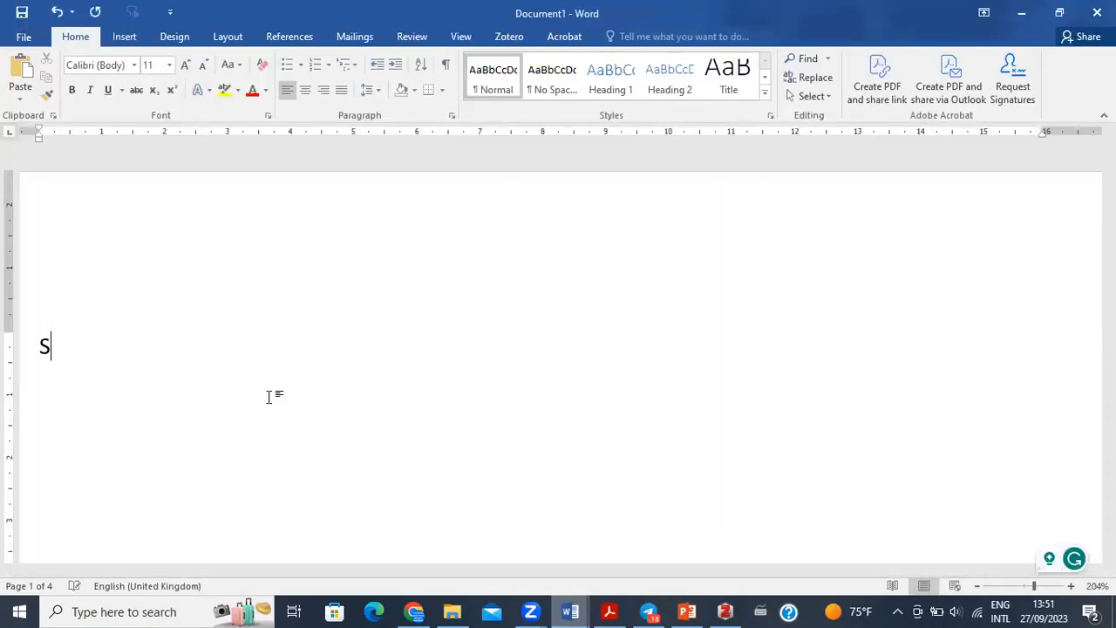
type("ocial media and")
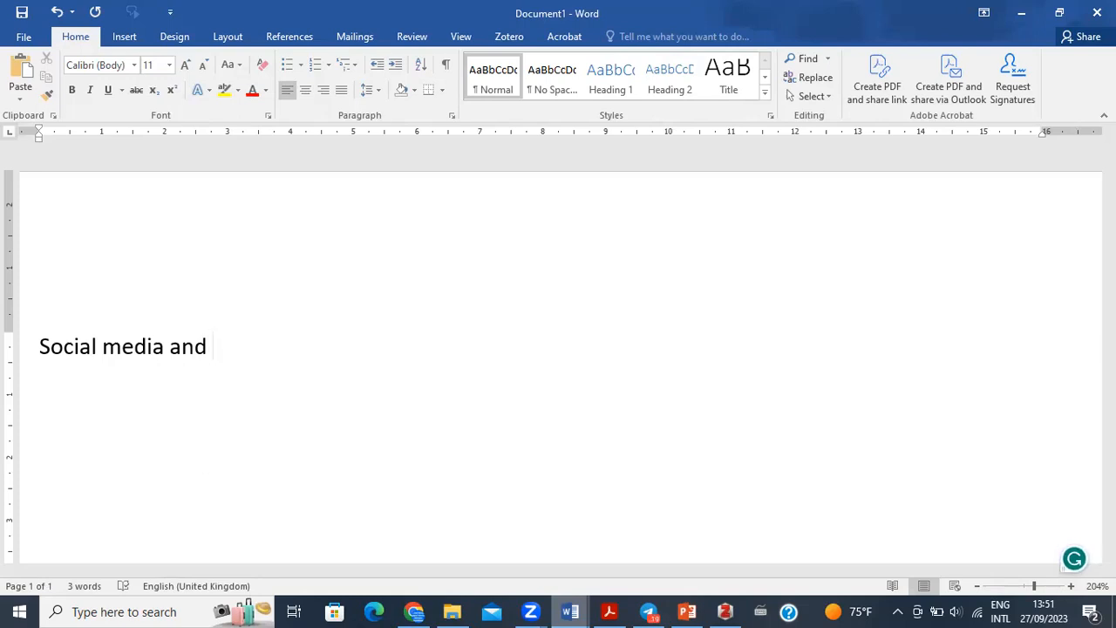
type("s")
key("BackSpace")
type("college students")
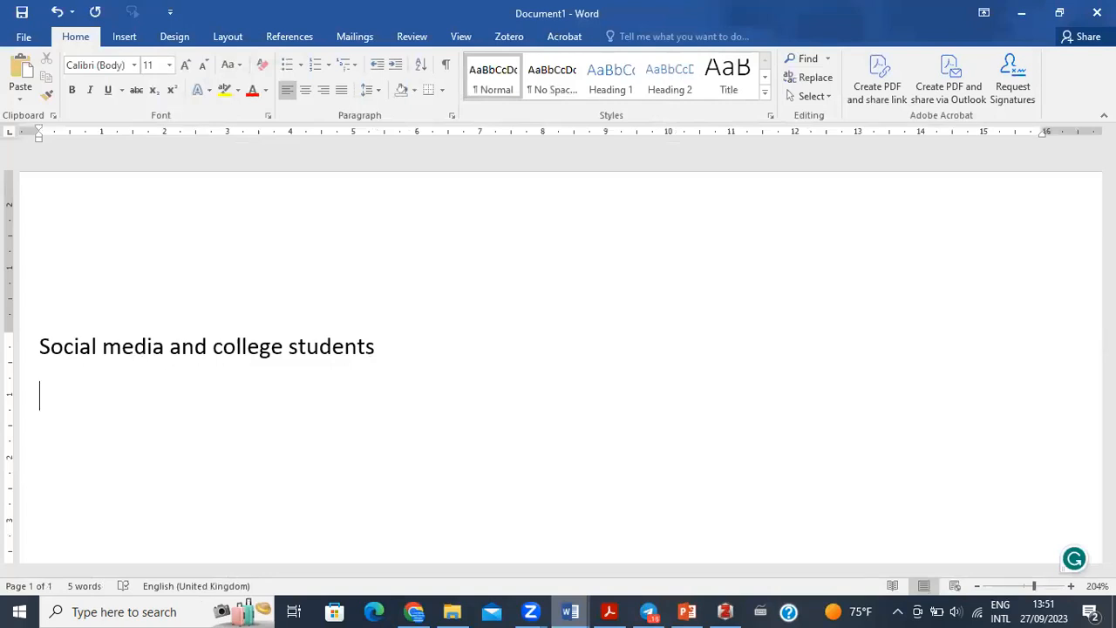
Begin the paragraph below the heading with "A recent study from Ethiopia reported that", correcting the misspelled verb
type("A")
key("BackSpace")
type("A re")
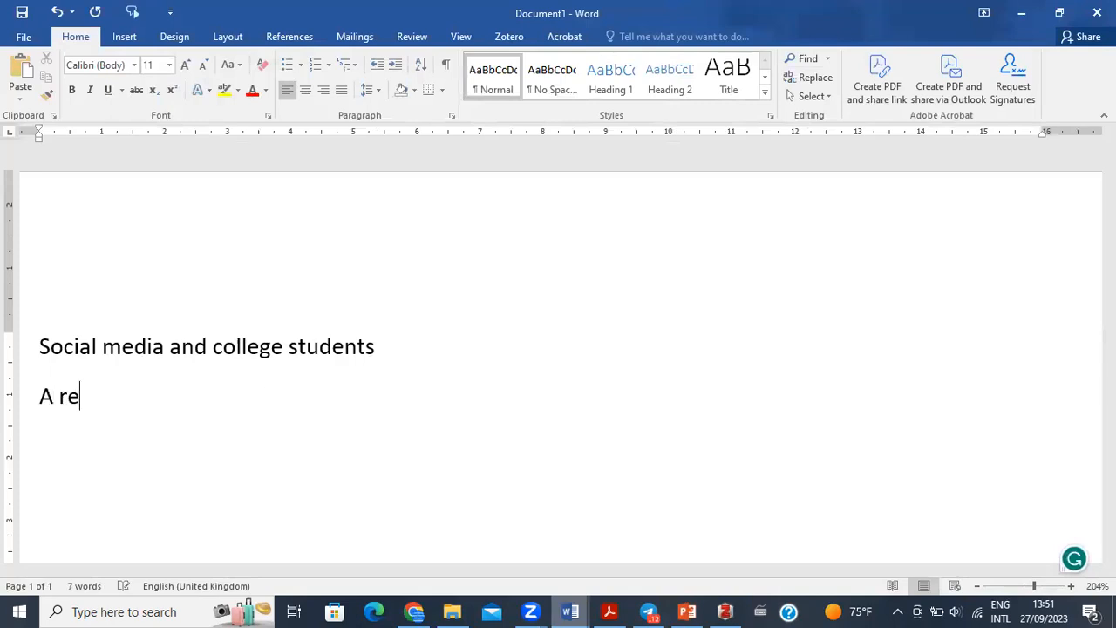
type("cent study from Ethipo")
key("BackSpace")
key("BackSpace")
type("opia respoted t")
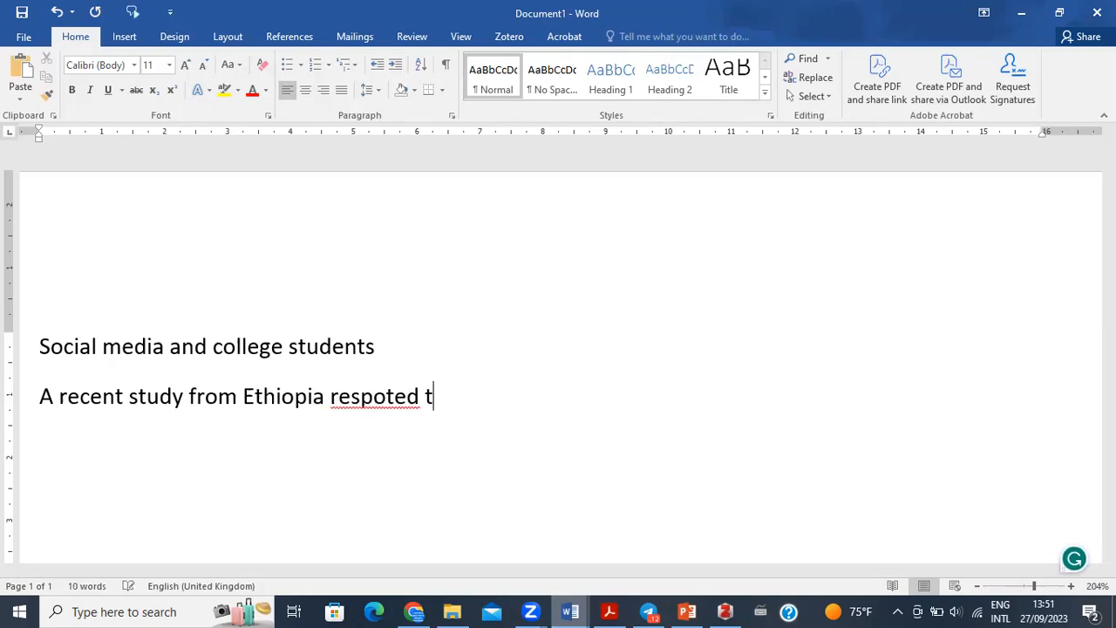
type("hat")
mouse_move(371, 399)
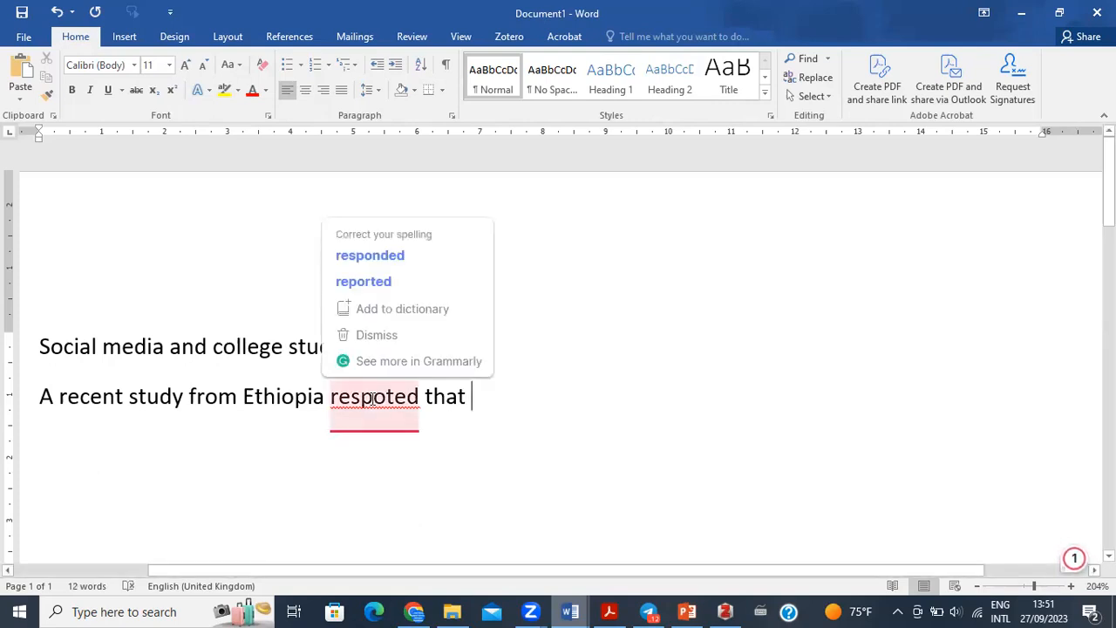
left_click(390, 282)
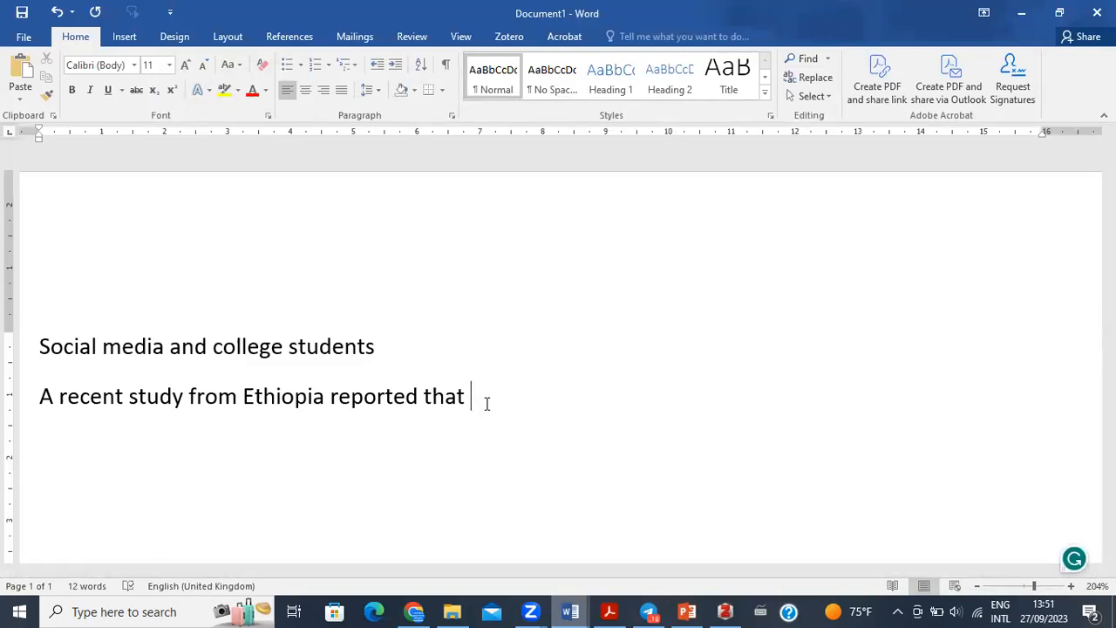
Complete the sentence with "social media use among college students is increasing from time to time (", leaving the parenthesis open for a citation
type("social media ")
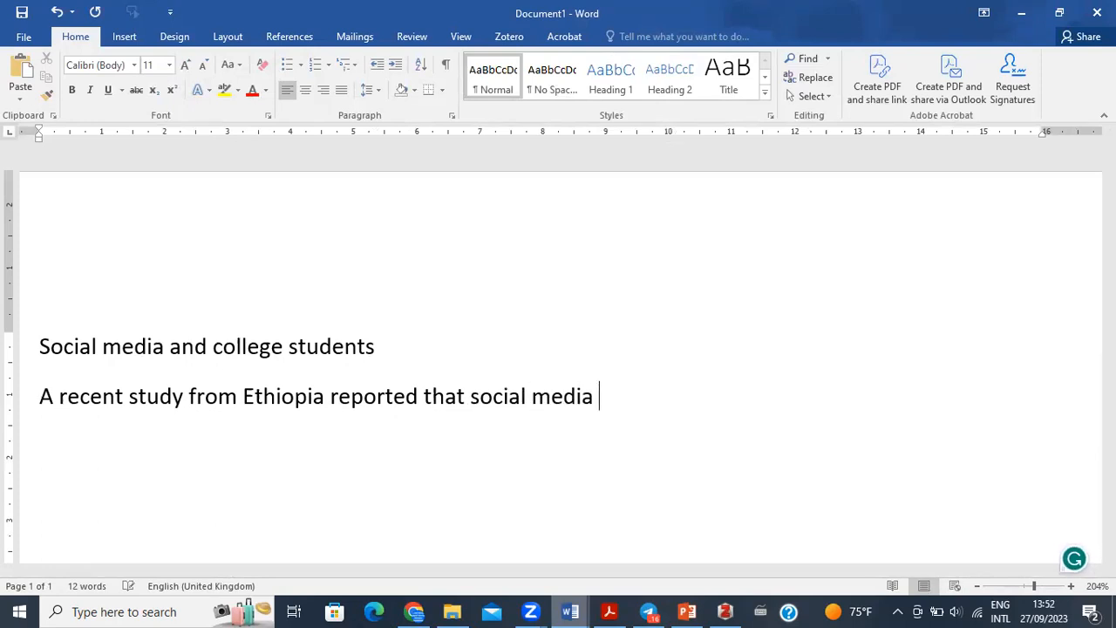
type("use among college students is inc")
type("rea")
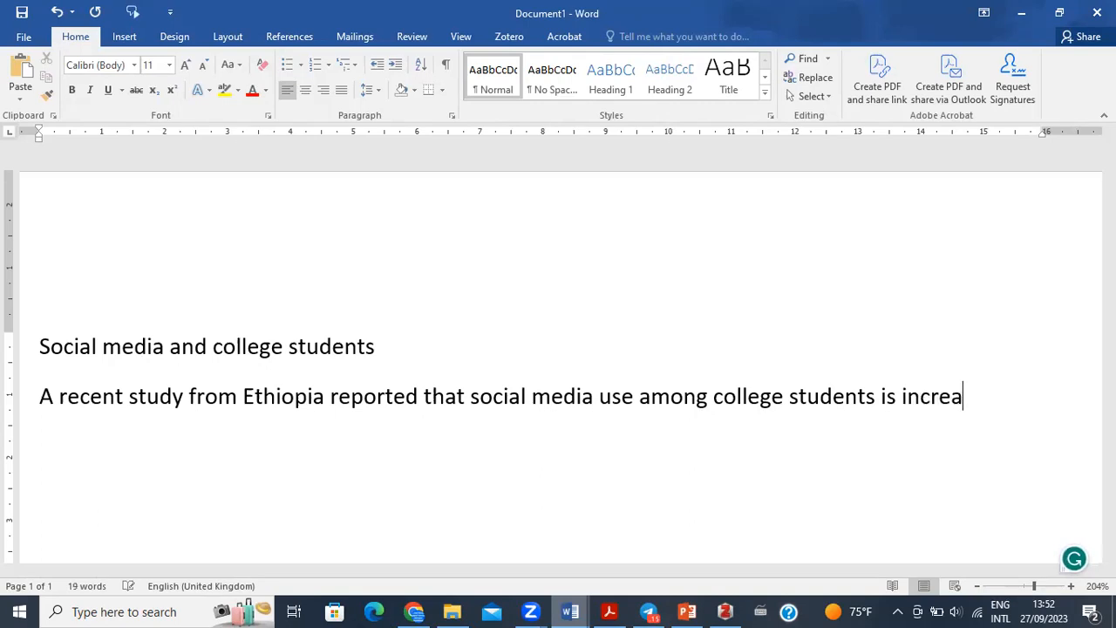
type("sing from ti")
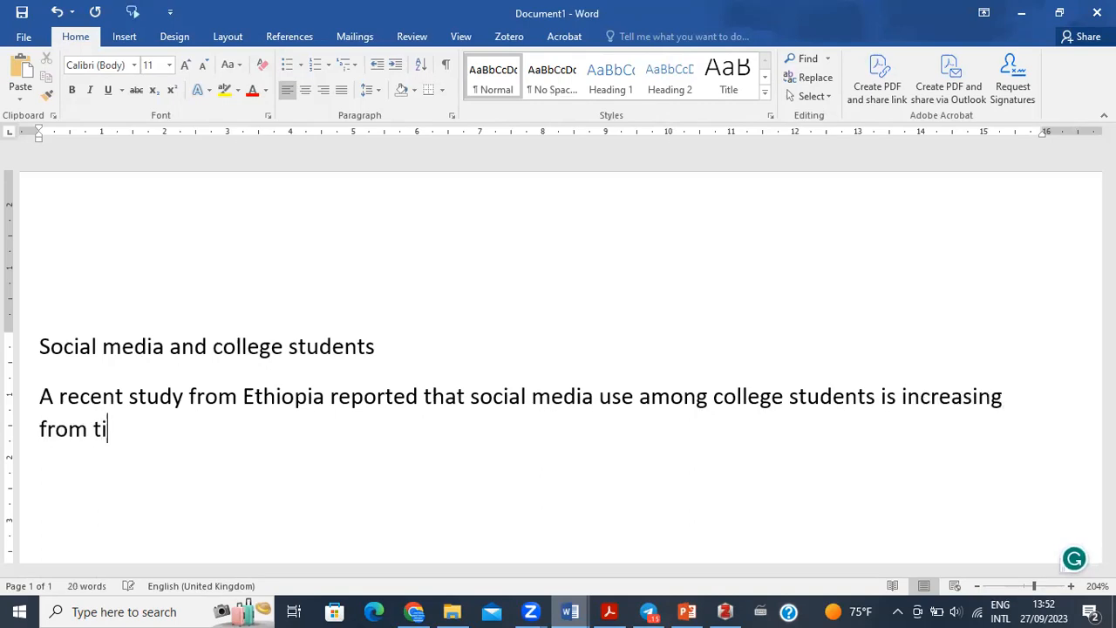
type("me to time (")
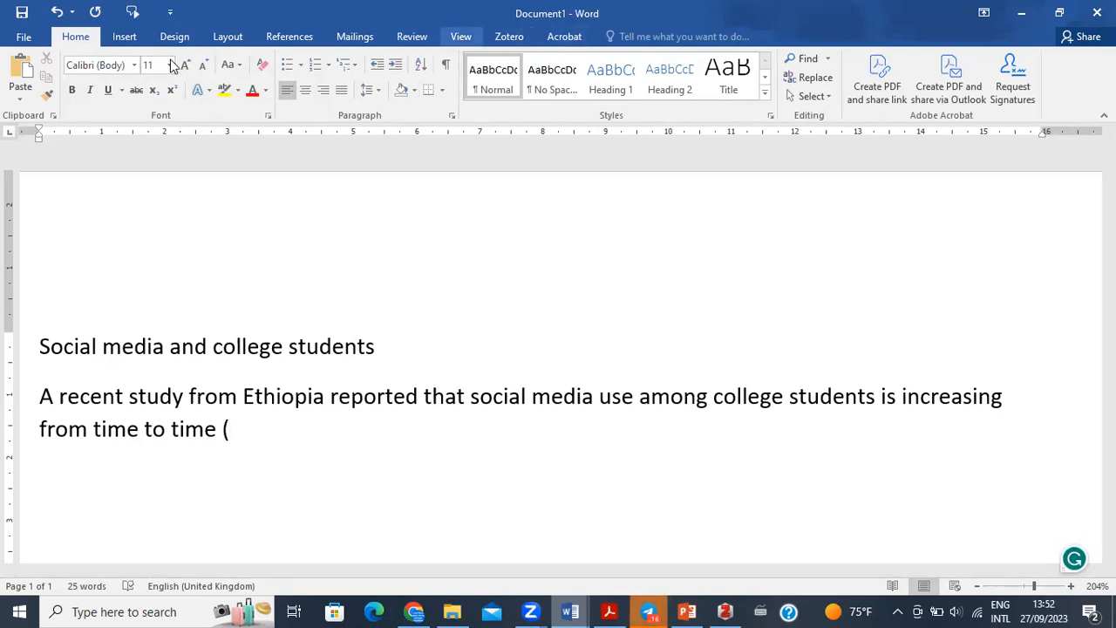
Start a Zotero citation after the open parenthesis, using the American Psychological Association (APA) 7th edition style
left_click(509, 37)
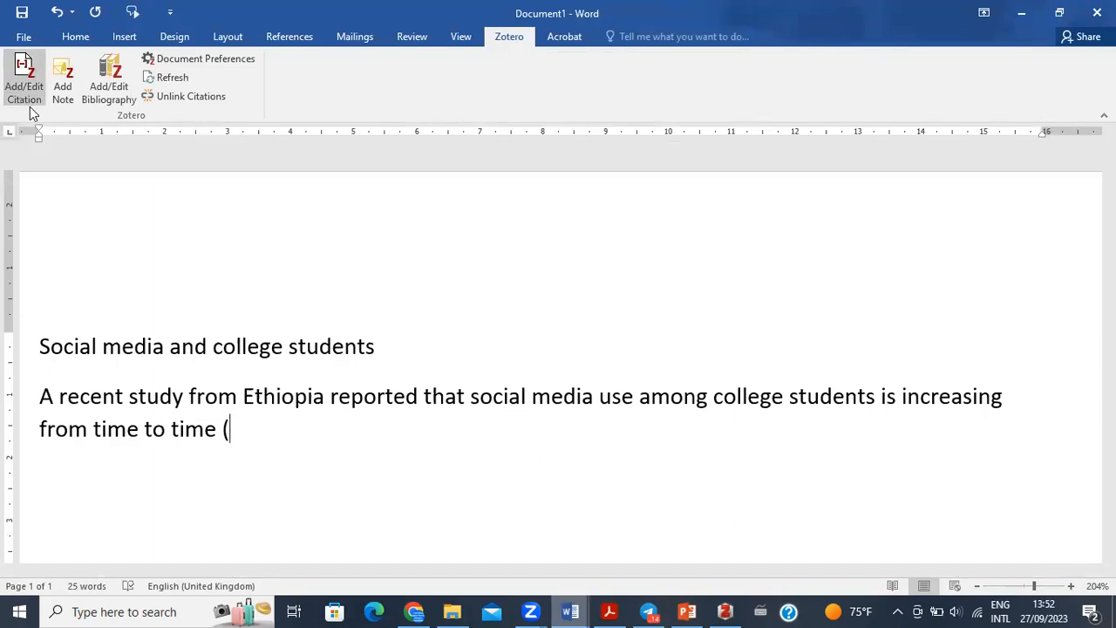
left_click(26, 88)
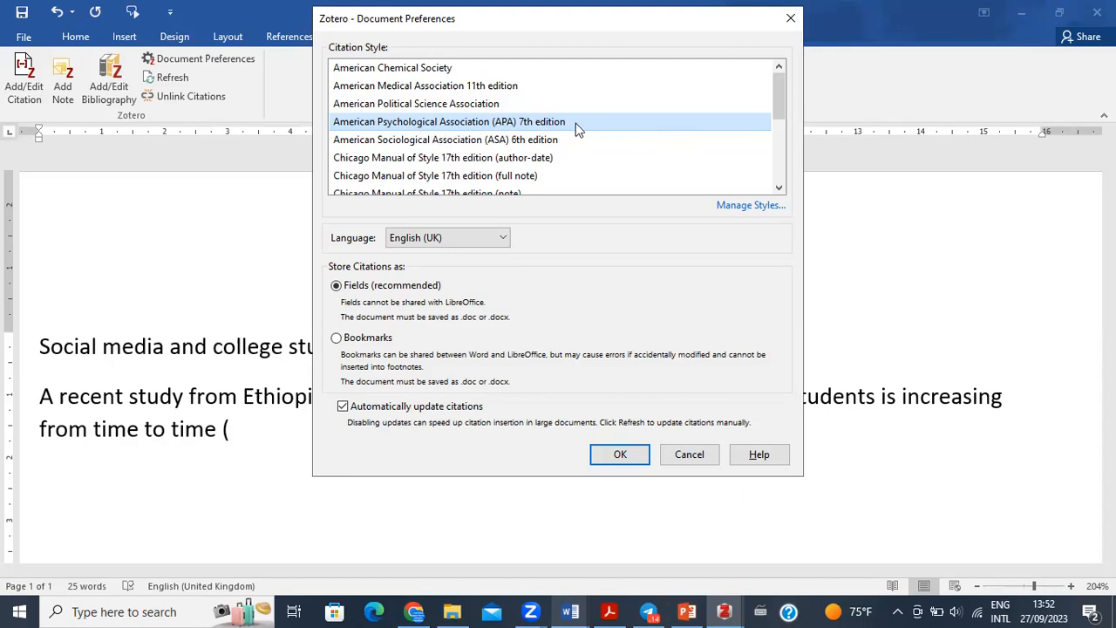
mouse_move(782, 98)
left_mouse_down()
mouse_move(775, 169)
mouse_move(765, 91)
left_mouse_up()
left_click(615, 456)
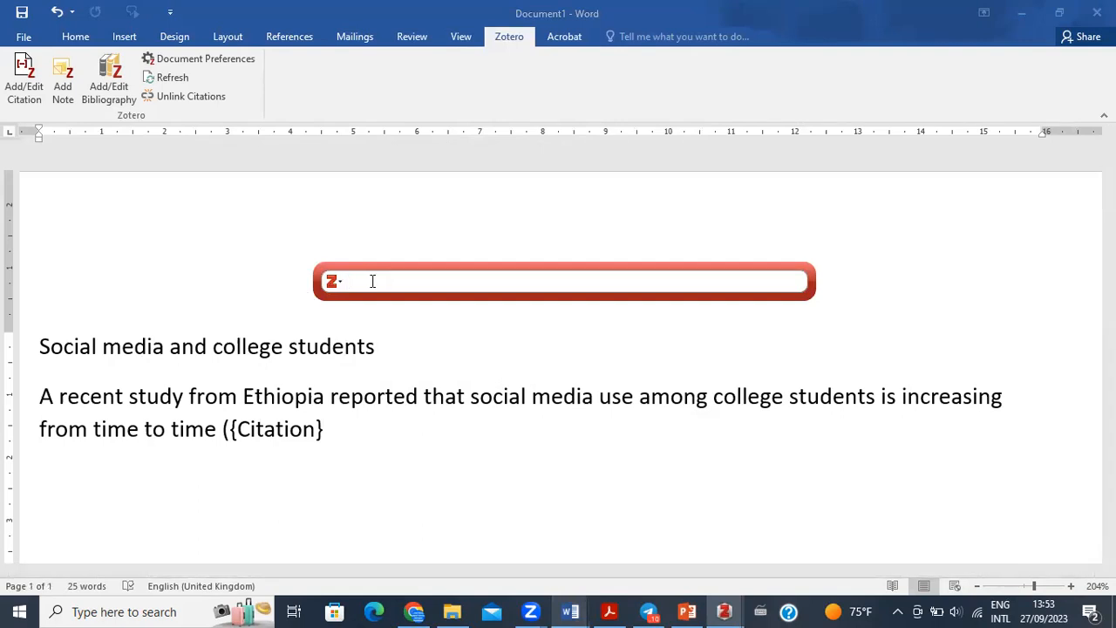
Try to find the source to cite by its author's surname, then clear the query
type("woki")
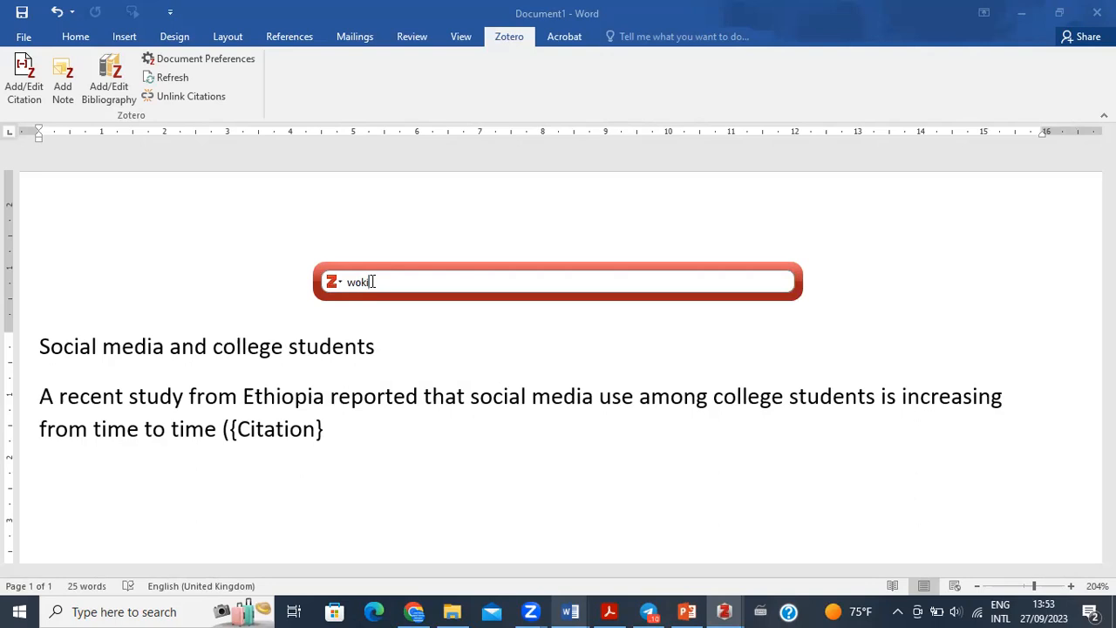
key("BackSpace")
key("BackSpace")
key("BackSpace")
key("BackSpace")
Search the citation sources for the keyword "social" and clear the query
type("social")
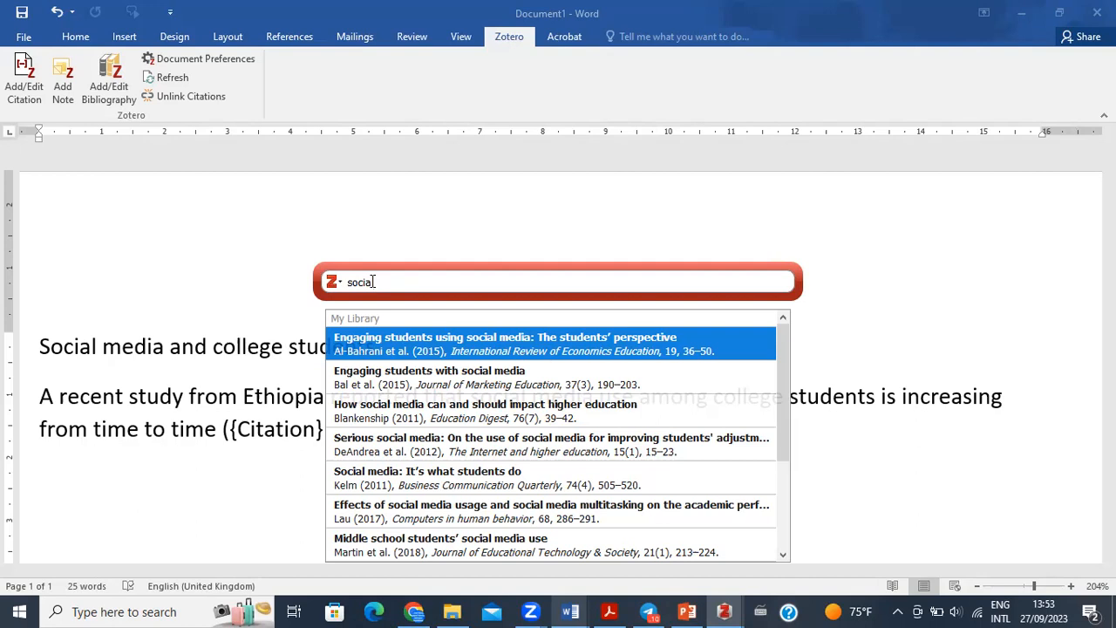
type("l")
key("BackSpace")
key("BackSpace")
key("BackSpace")
key("BackSpace")
key("BackSpace")
key("BackSpace")
Try searching the citation sources by the publication years 2015 and 2019, clearing each query
type("2015")
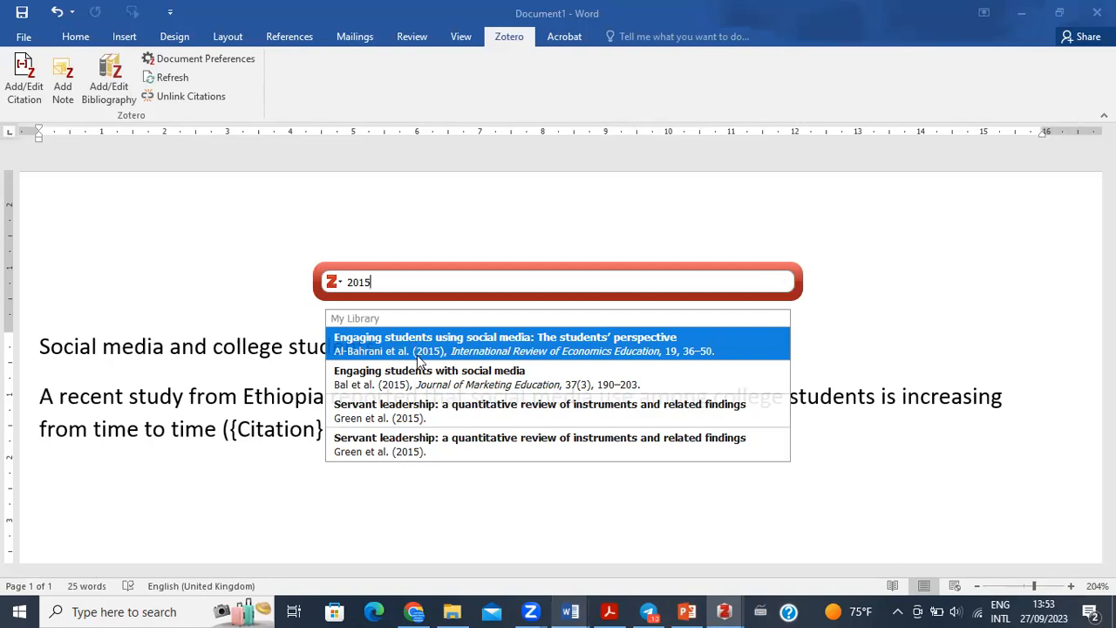
key("BackSpace")
key("BackSpace")
key("BackSpace")
key("BackSpace")
type("2019")
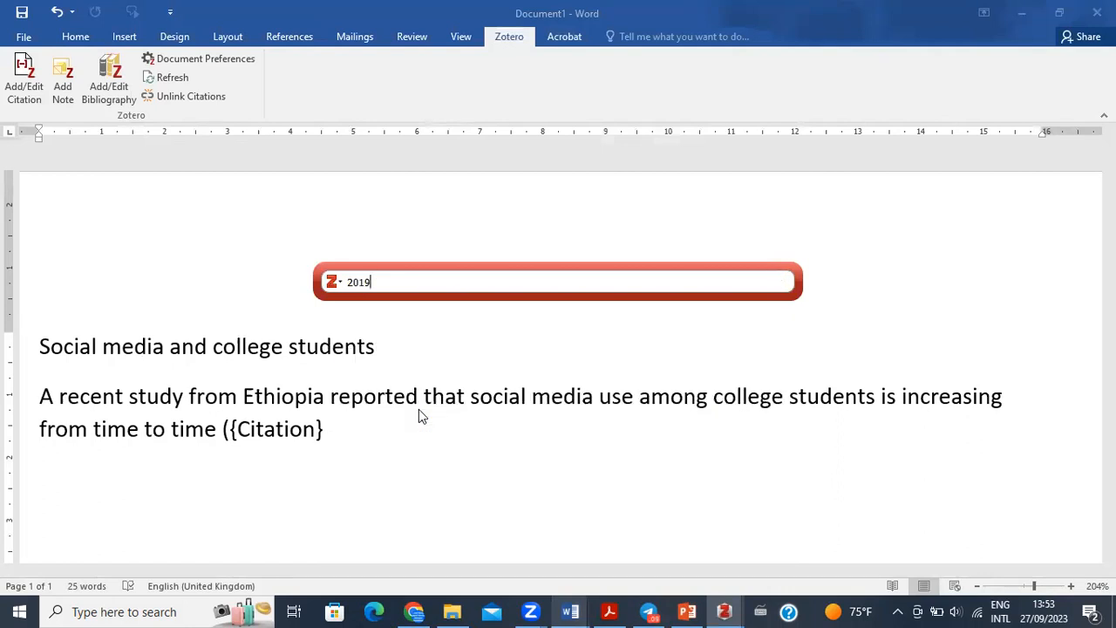
key("BackSpace")
key("BackSpace")
key("BackSpace")
key("BackSpace")
Search the citation sources for 2021, insert the article "Social media, protest, & outrage communication in Ethiopia", and end the sentence with a period
type("2022")
key("BackSpace")
type("1")
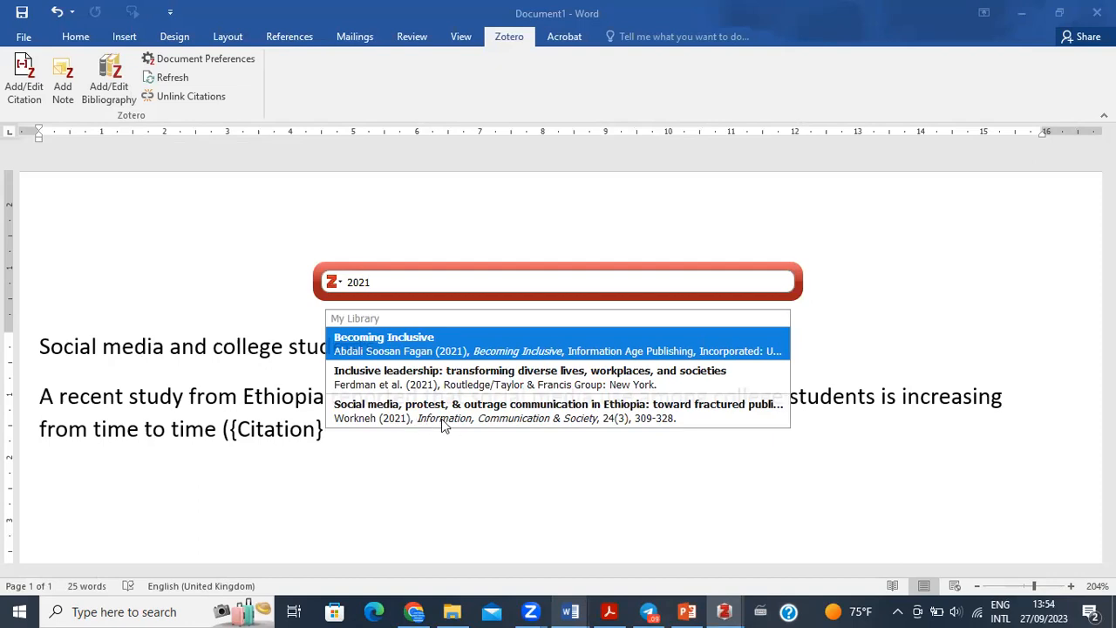
left_click(475, 422)
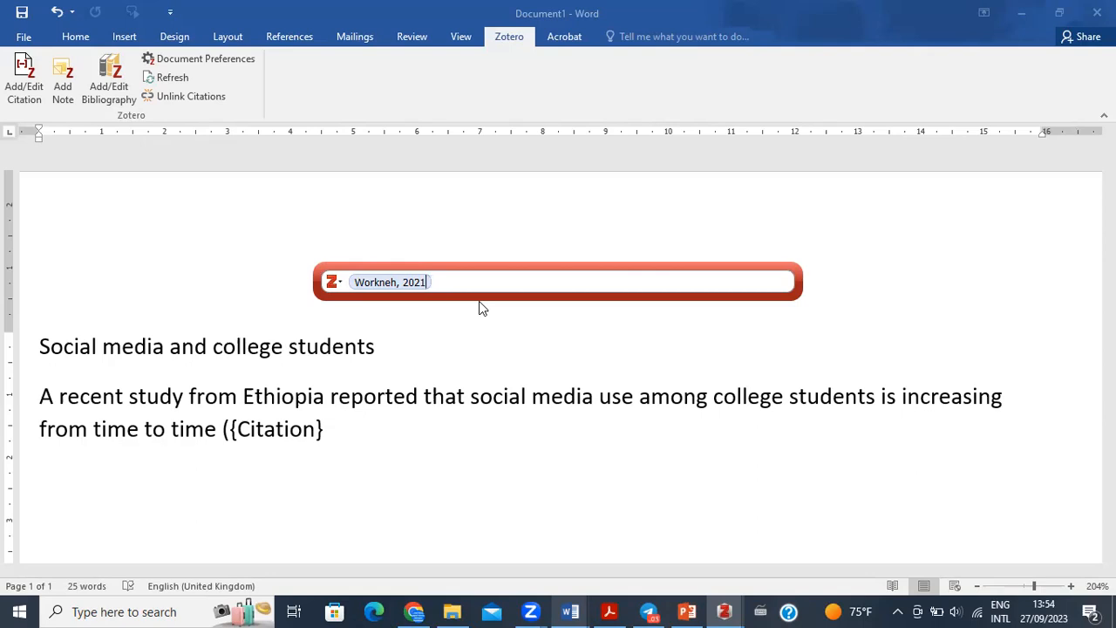
key("Return")
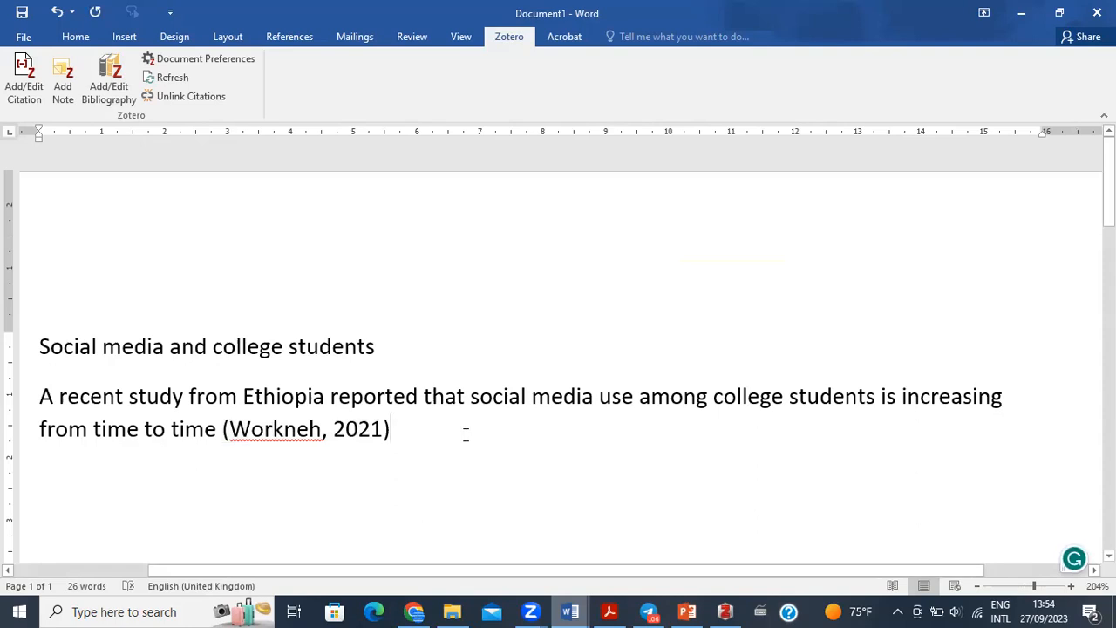
type(". ")
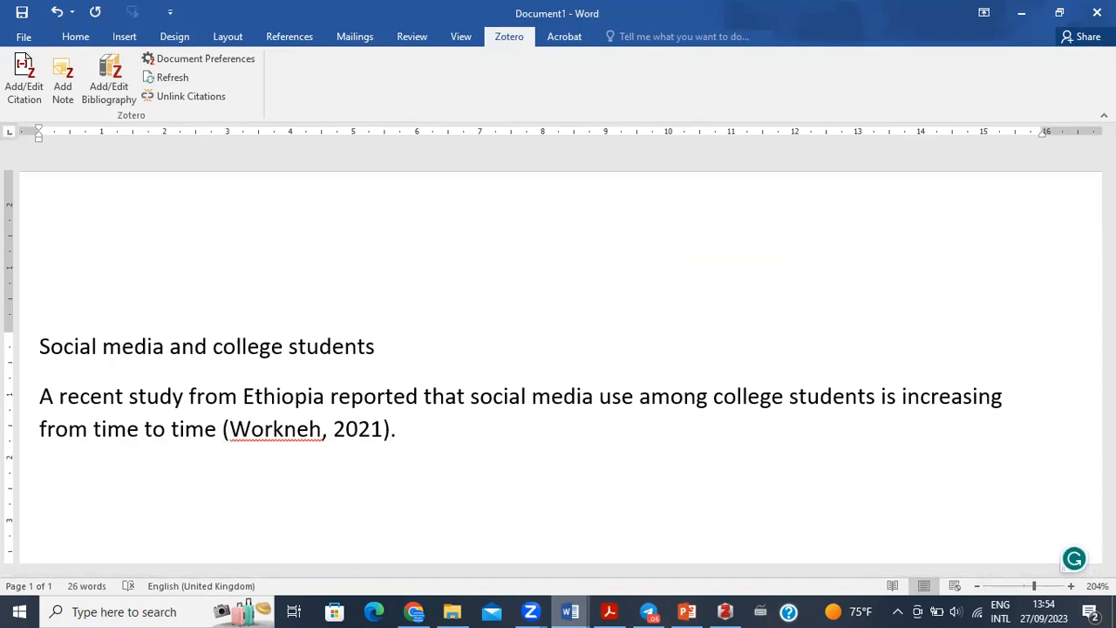
Begin a second sentence after the citation with "In addition, there is growing concern about the potential"
type("In addition,")
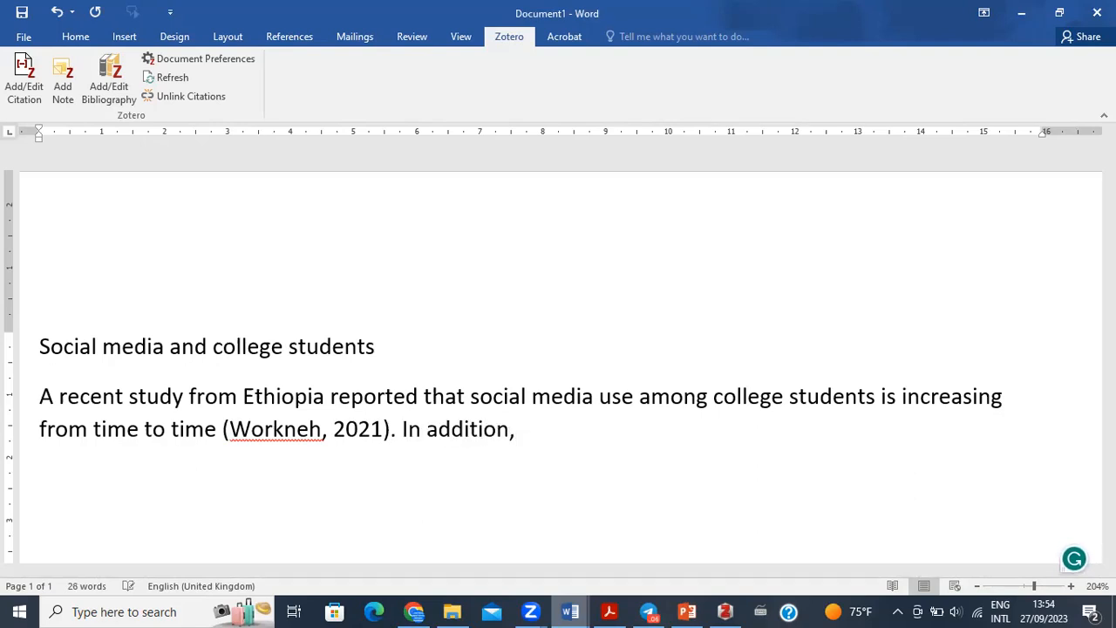
type(" there is grpwing")
key("BackSpace")
key("BackSpace")
key("BackSpace")
key("BackSpace")
key("BackSpace")
key("BackSpace")
key("BackSpace")
type("owing conc")
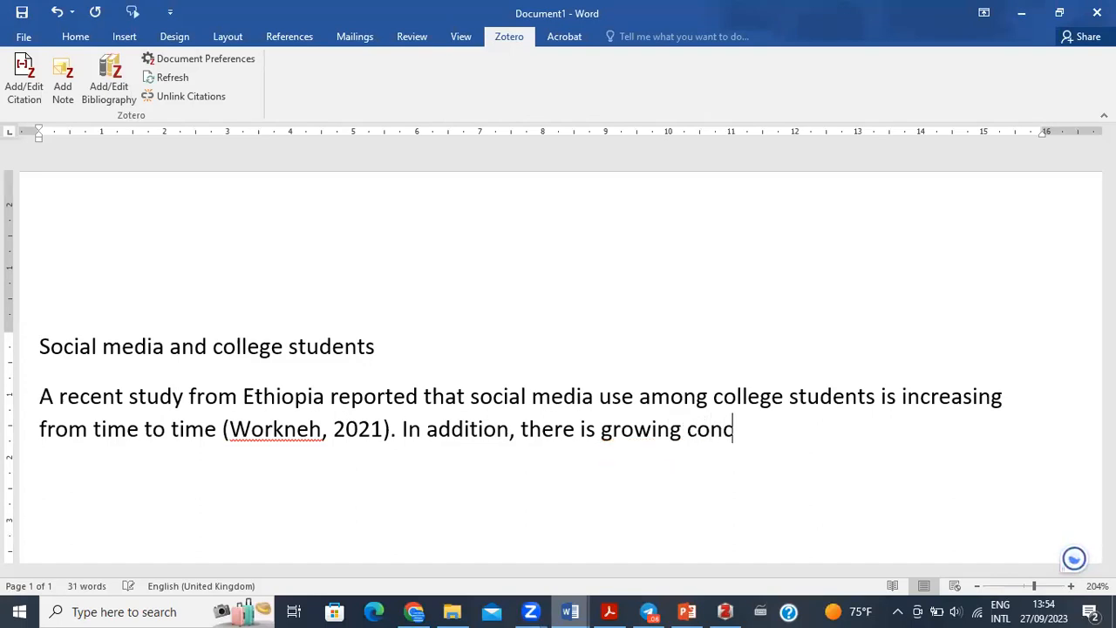
type("ern about ")
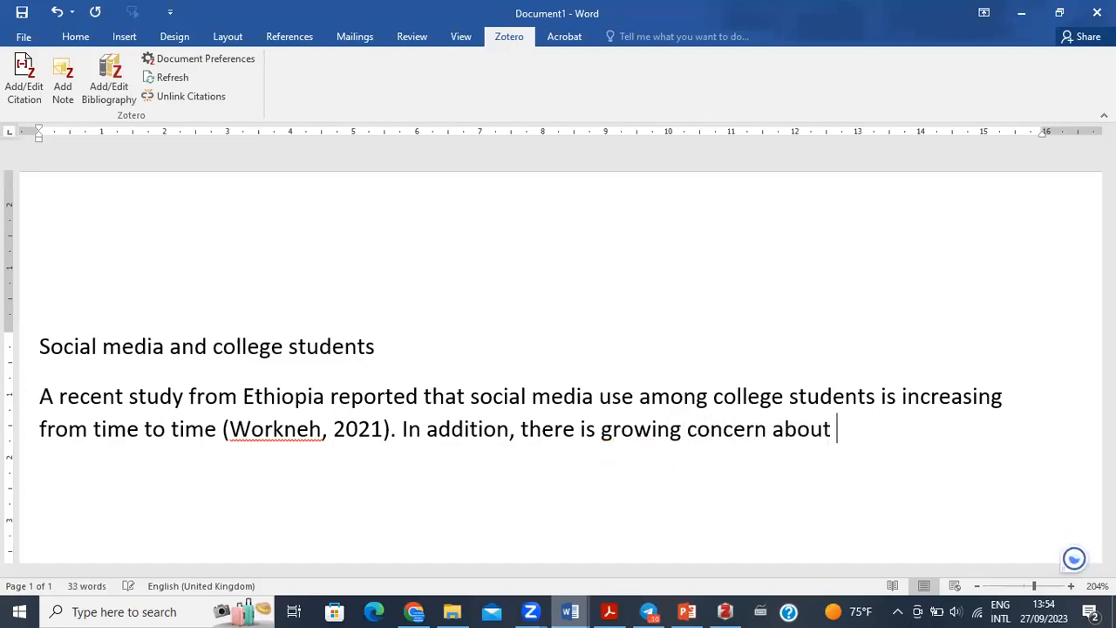
type("the p")
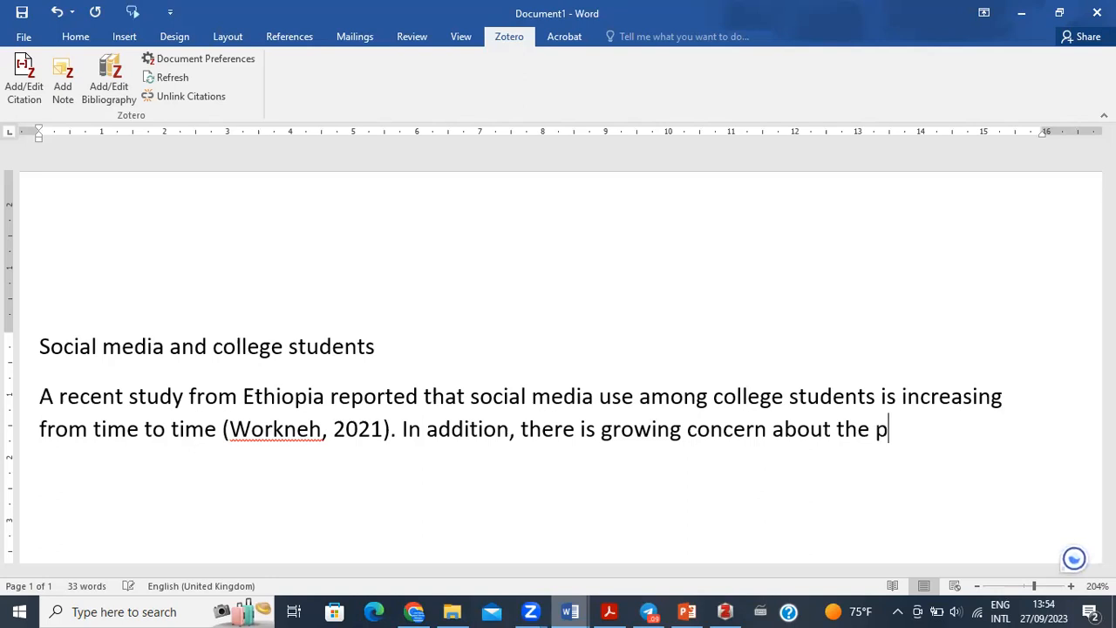
type("otential ")
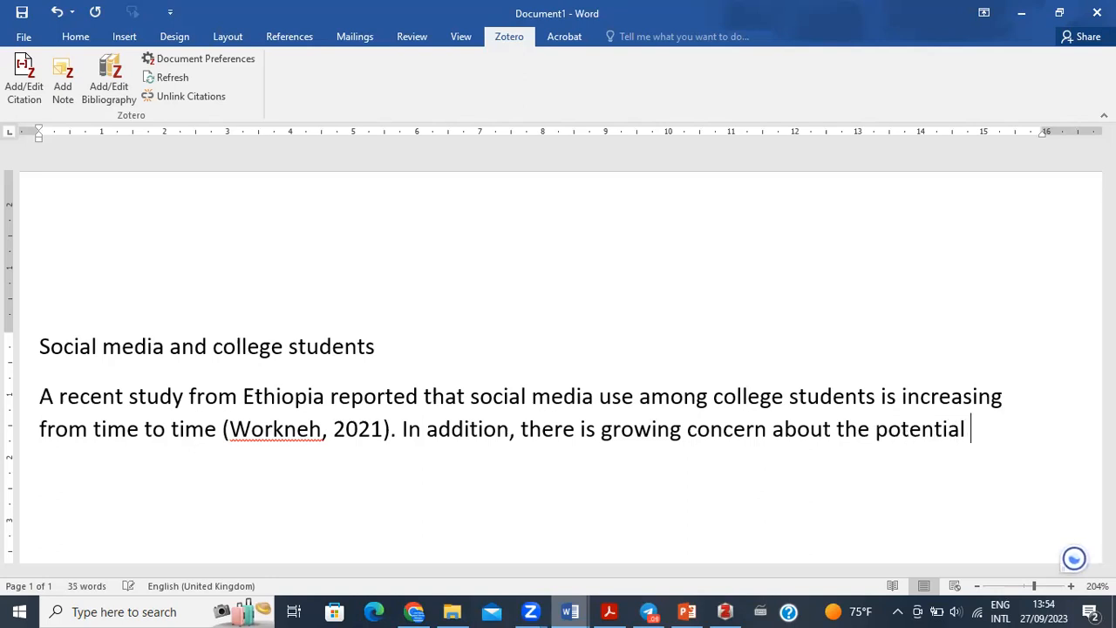
Continue the second sentence with "impact of social media on academic success and mental health"
type("impact of soci")
type("al meda")
key("BackSpace")
key("BackSpace")
type("ia on acas")
key("BackSpace")
type("demic success and")
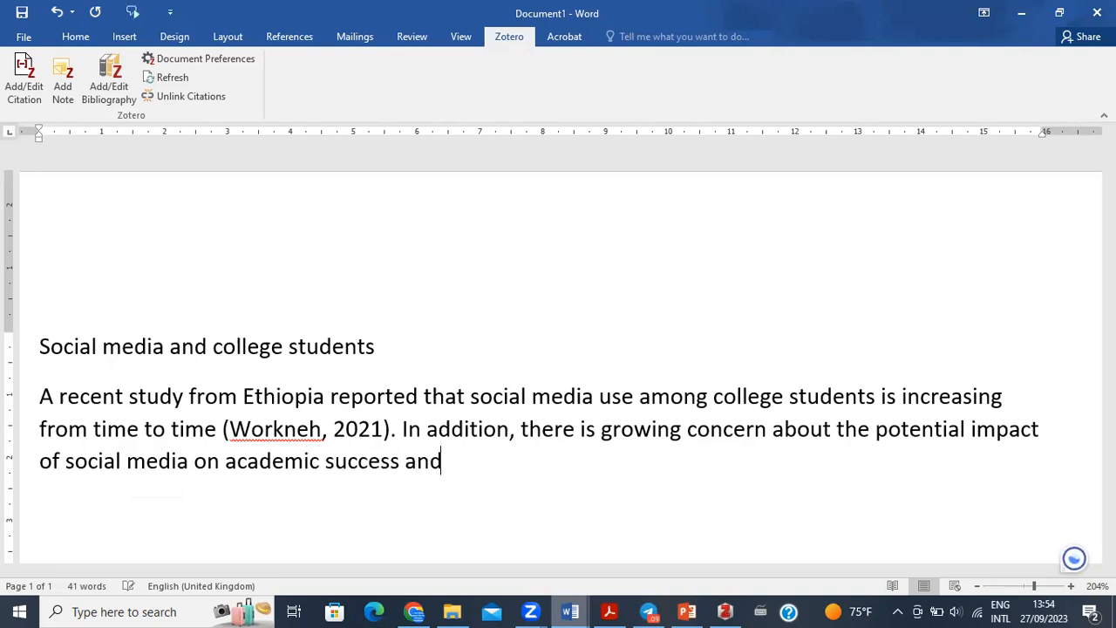
type(" mental health ")
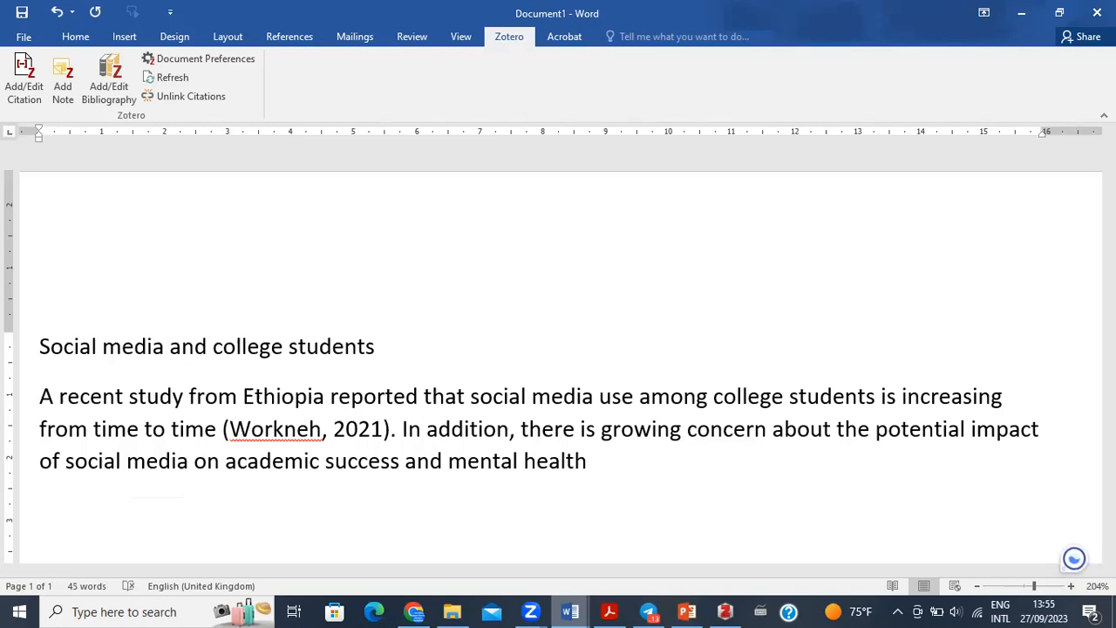
Complete the sentence's wording with "of college students in the country", correcting the spelling of "country"
type("of the")
key("BackSpace")
key("BackSpace")
key("BackSpace")
type("college students in the cpountry")
key("BackSpace")
key("BackSpace")
key("BackSpace")
key("BackSpace")
key("BackSpace")
key("BackSpace")
key("BackSpace")
type("outry (")
key("BackSpace")
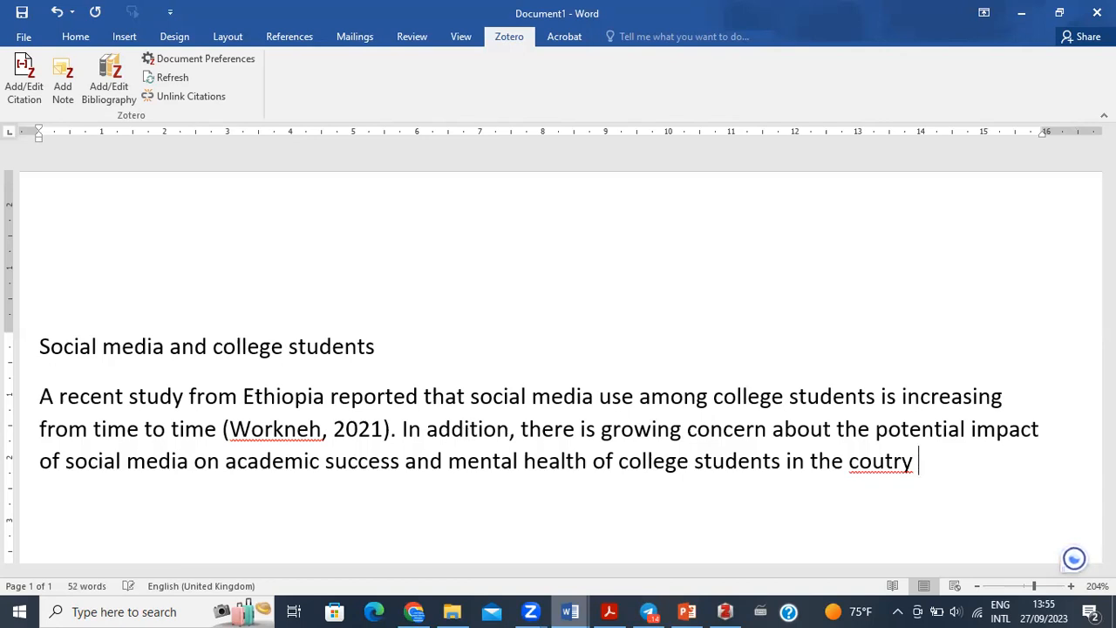
left_click(888, 465)
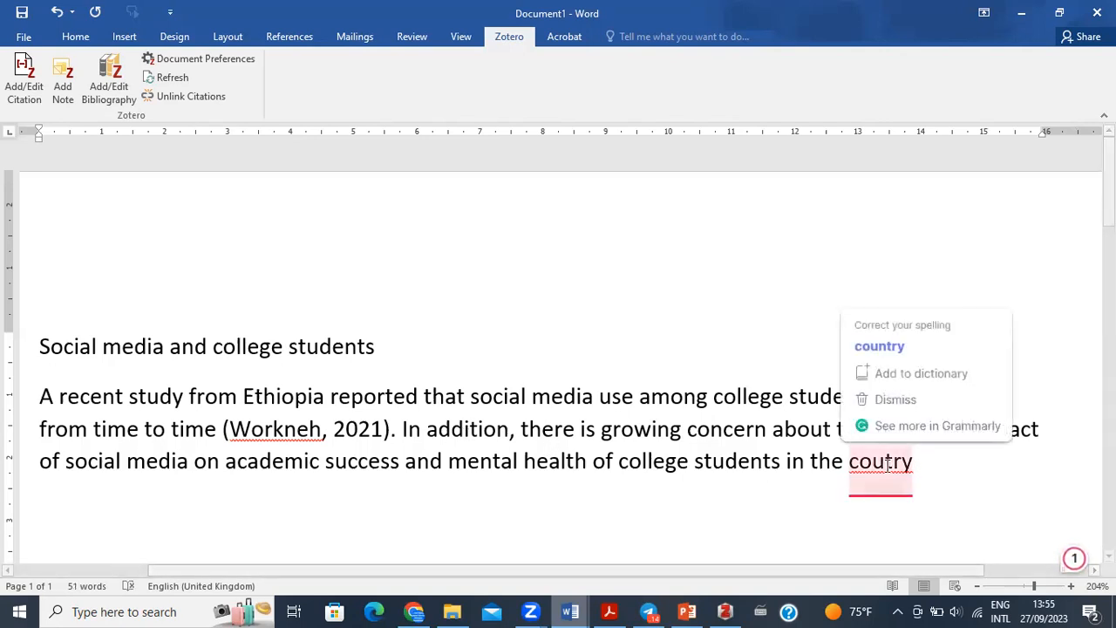
left_click(880, 345)
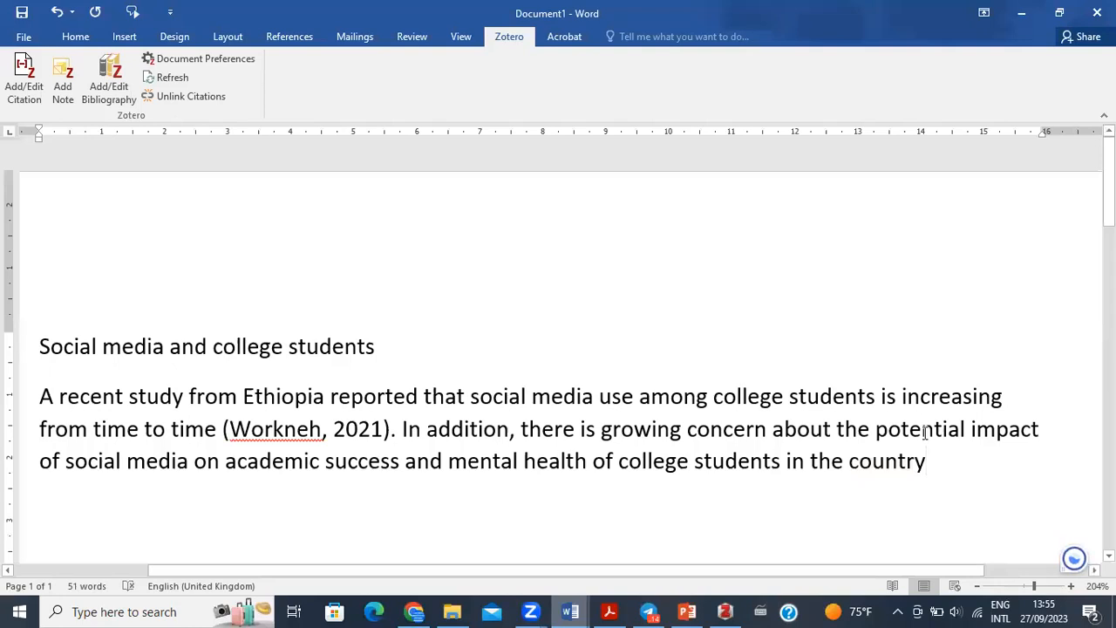
Start a citation after "country" with the 2015 sources "Engaging students using social media: The students' perspective" and "Engaging students with social media"
key("End")
left_click(18, 89)
left_click(23, 85)
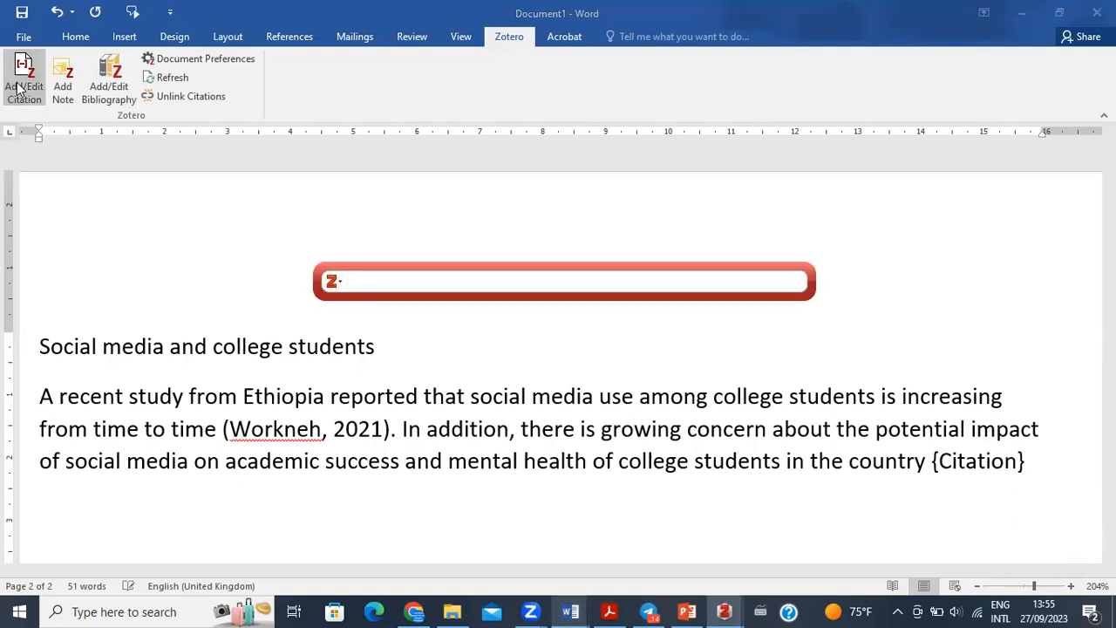
type("2019")
key("BackSpace")
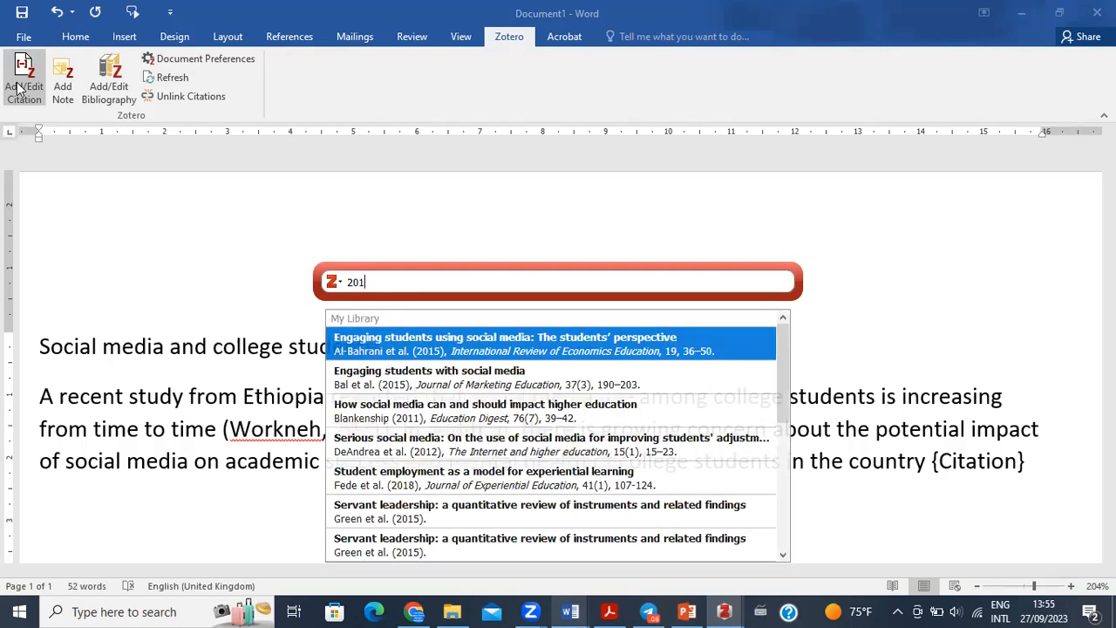
type("5")
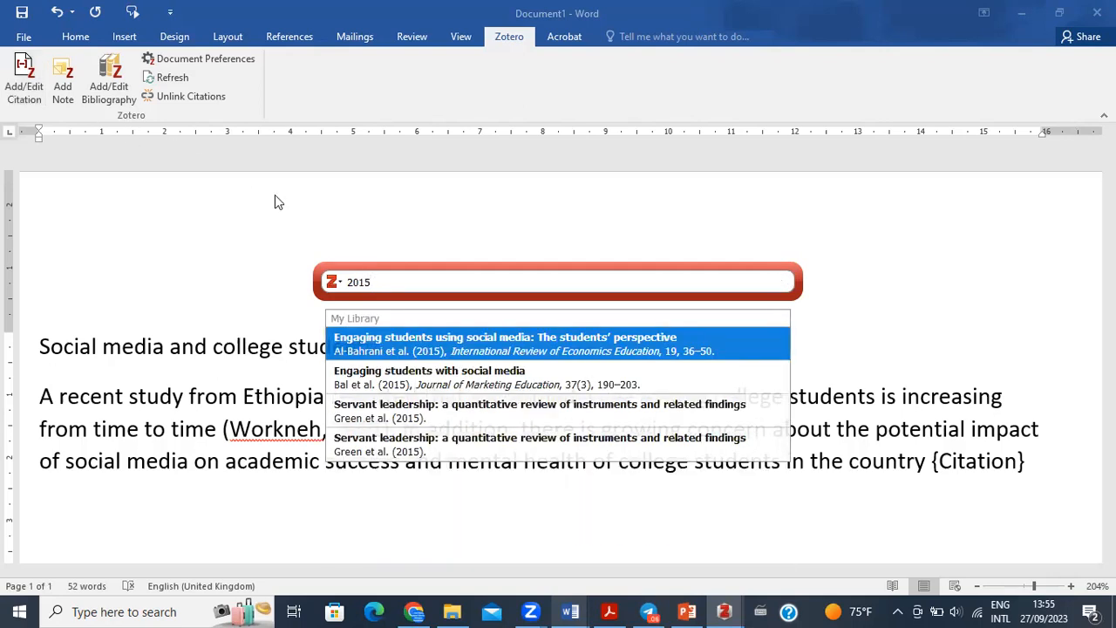
left_click(458, 342)
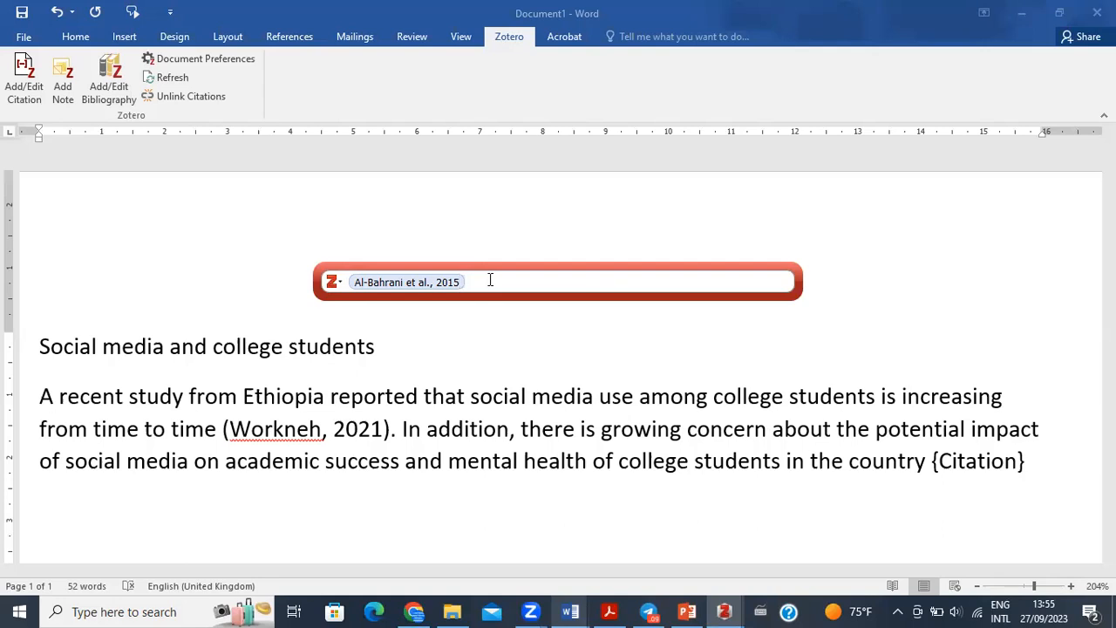
type("2015")
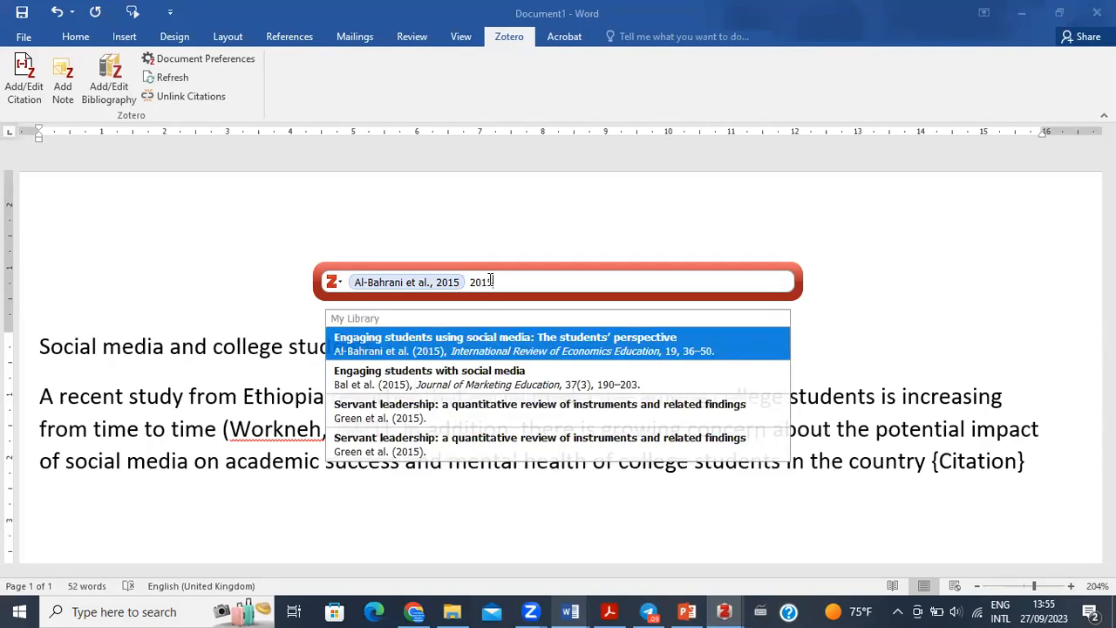
left_click(447, 384)
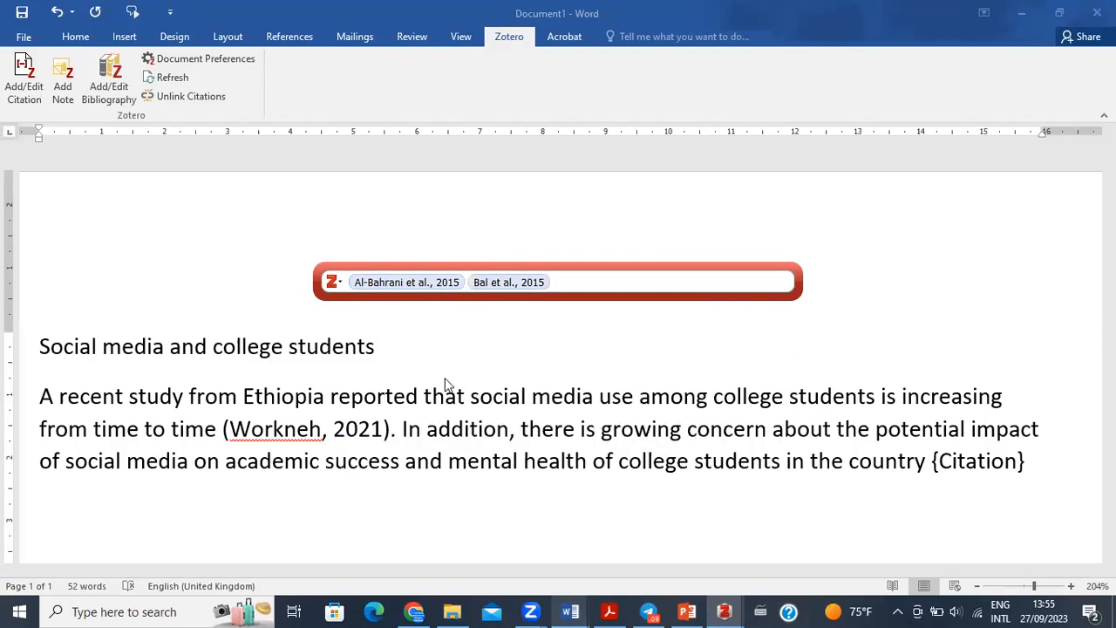
Try searching for a third citation source by the years 2015, 2020 and 2018, clearing each query
type("2015")
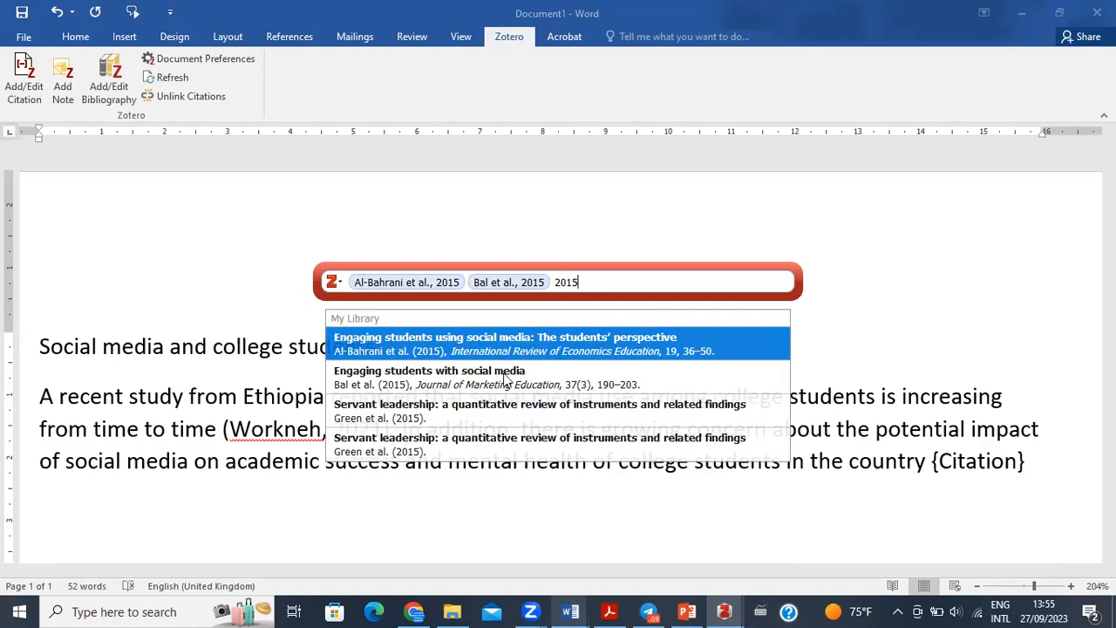
key("BackSpace")
key("BackSpace")
key("BackSpace")
type("020")
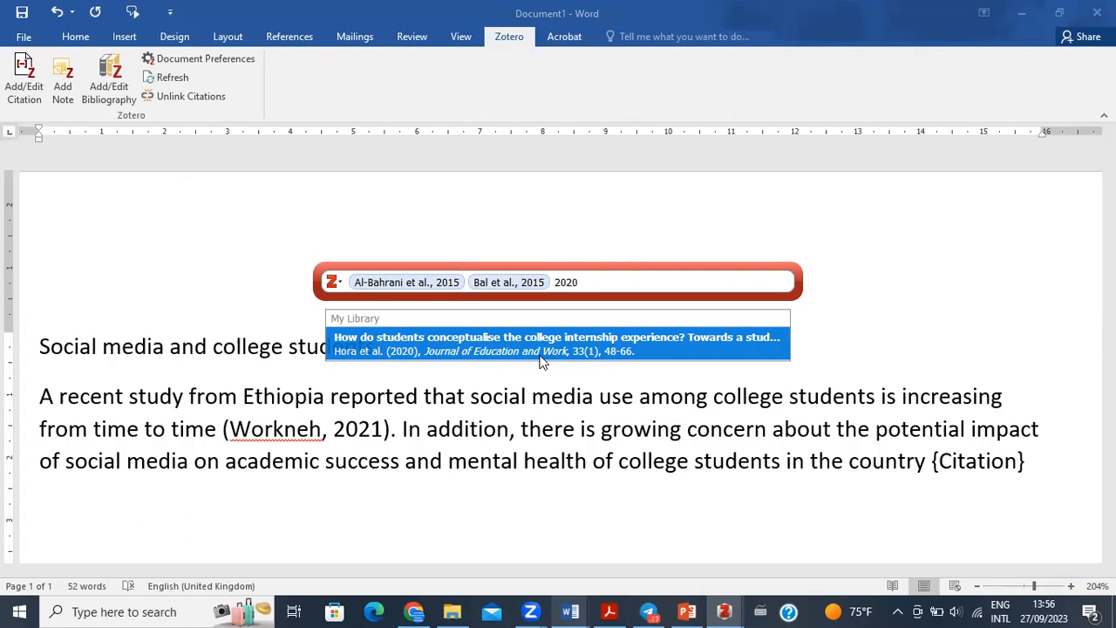
key("BackSpace")
key("BackSpace")
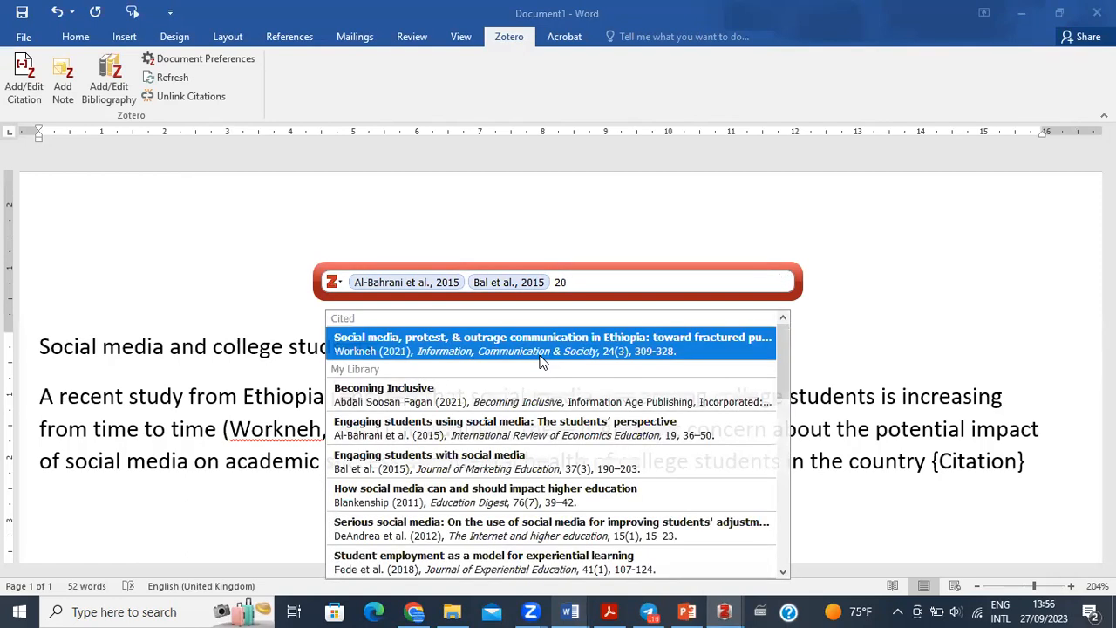
type("18")
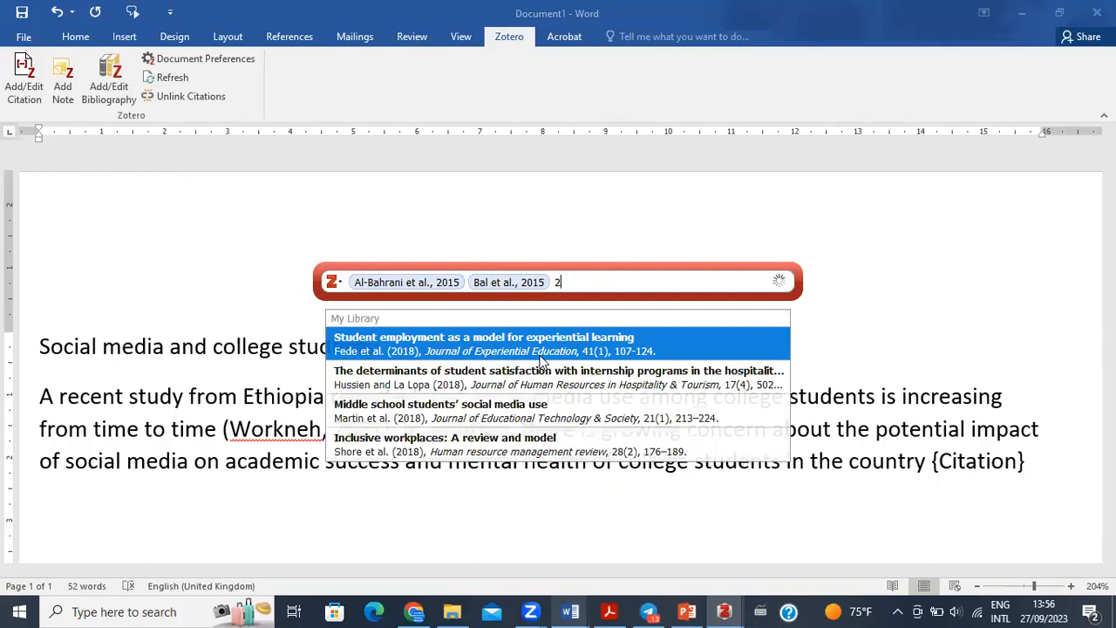
key("BackSpace")
Add "How social media can and should impact higher education" and "Social media: It's what students do" using the keyword "social", and insert the citation
type("social")
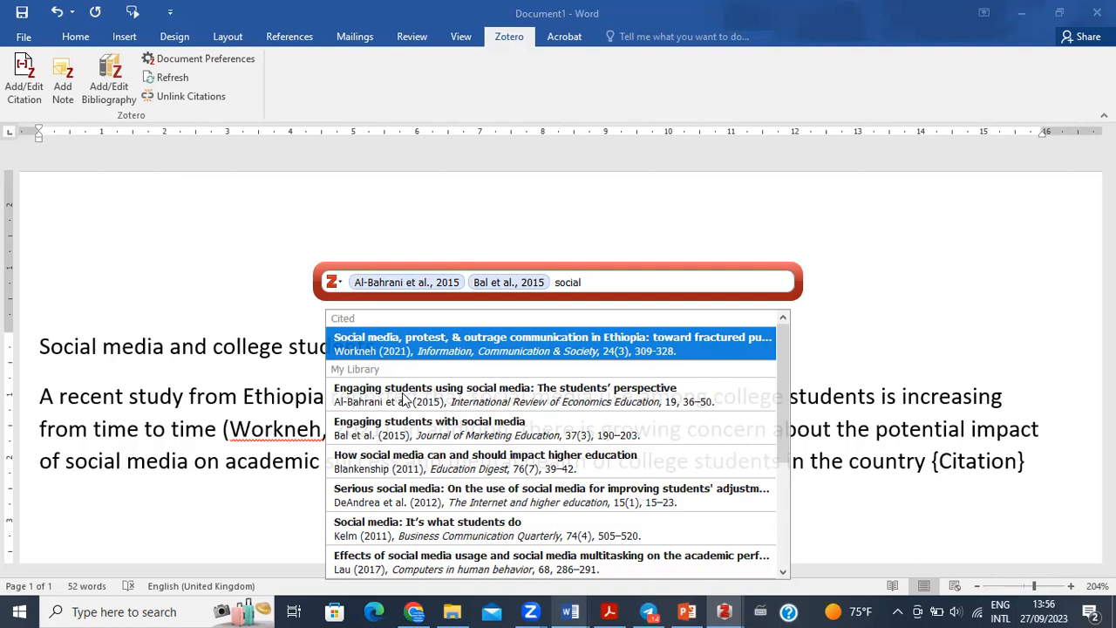
left_click(408, 469)
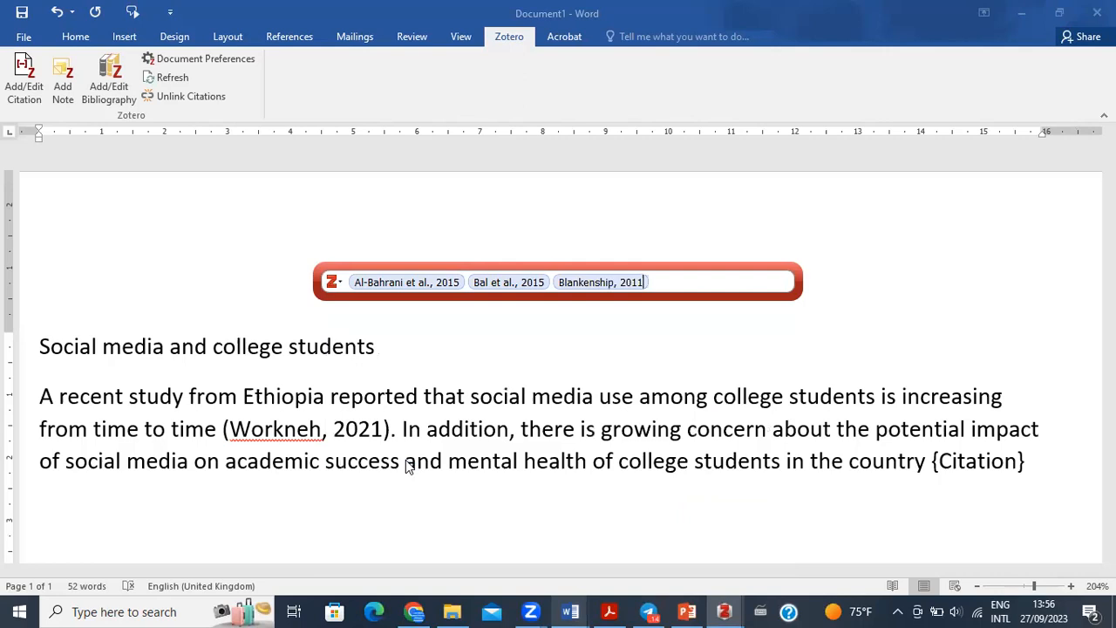
type("social")
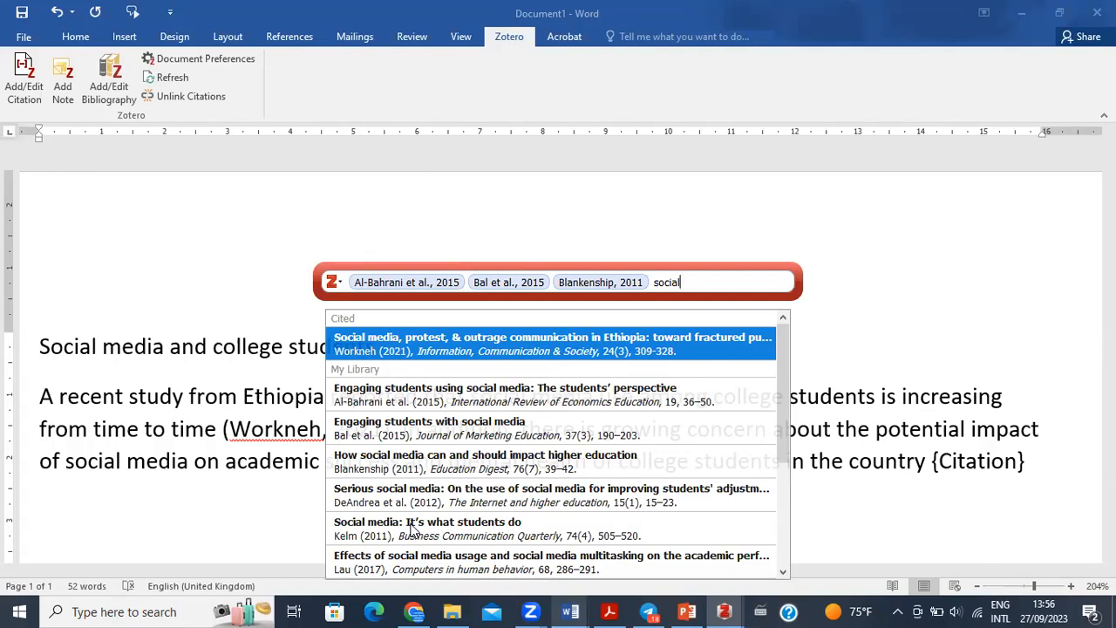
left_click(414, 528)
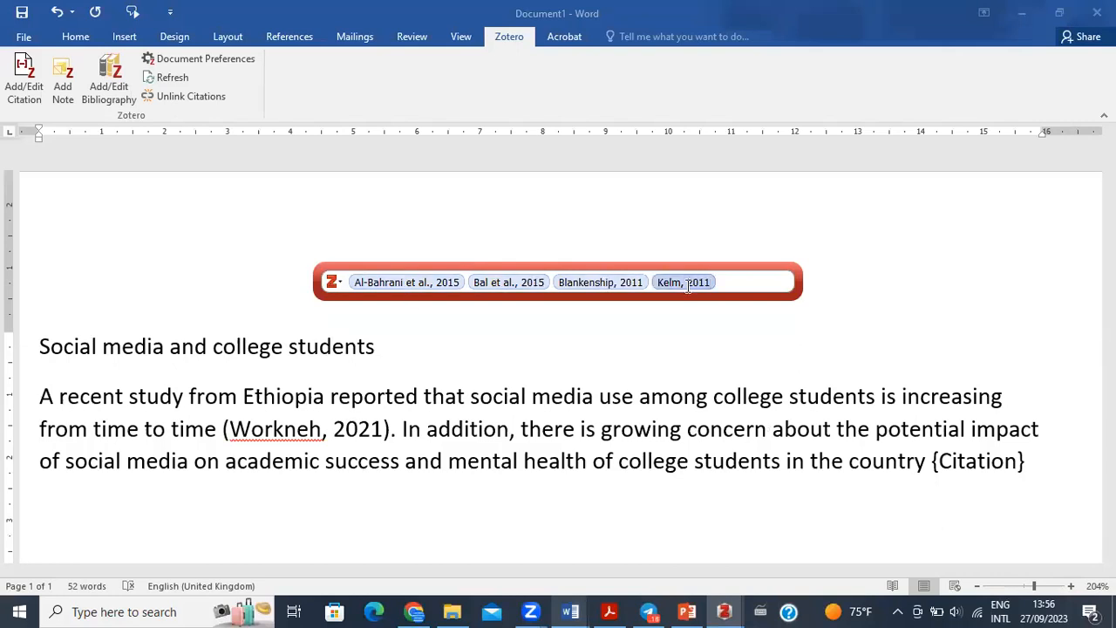
key("Return")
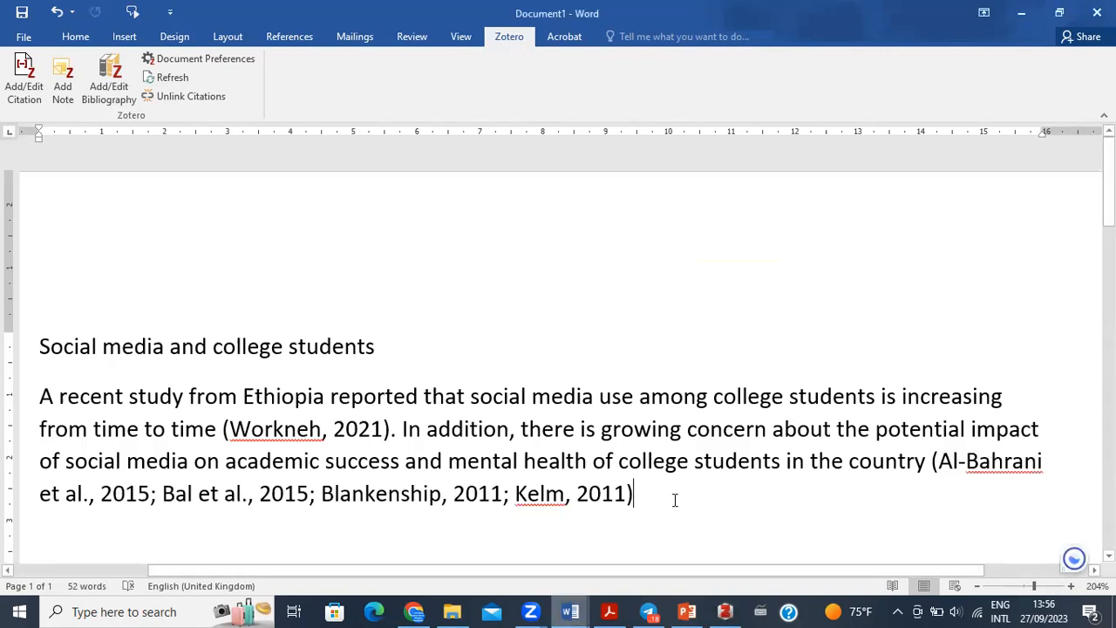
End the sentence with a period and accept the suggested "the" before "academic success"
type(".")
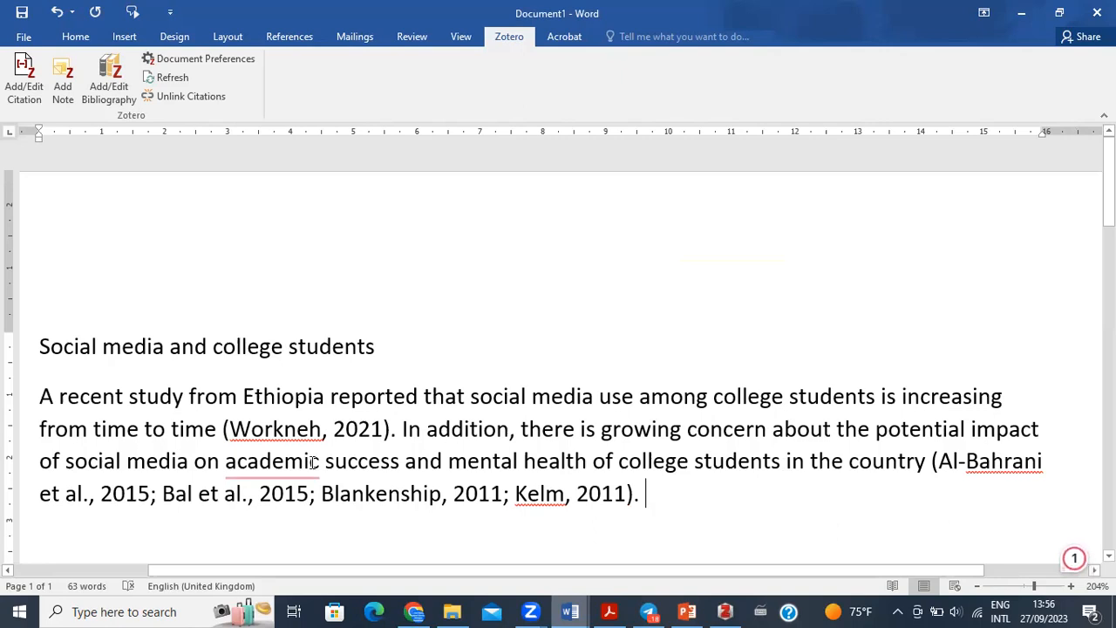
mouse_move(297, 465)
left_click(288, 522)
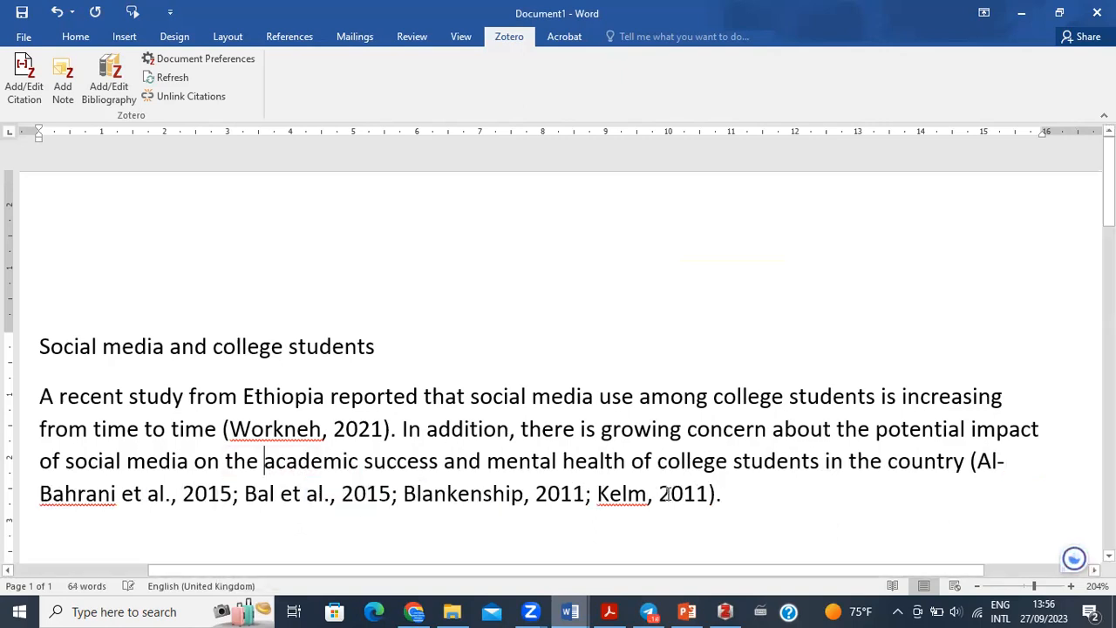
Add a "References" heading below the paragraph and generate the Zotero bibliography under it
key("Return")
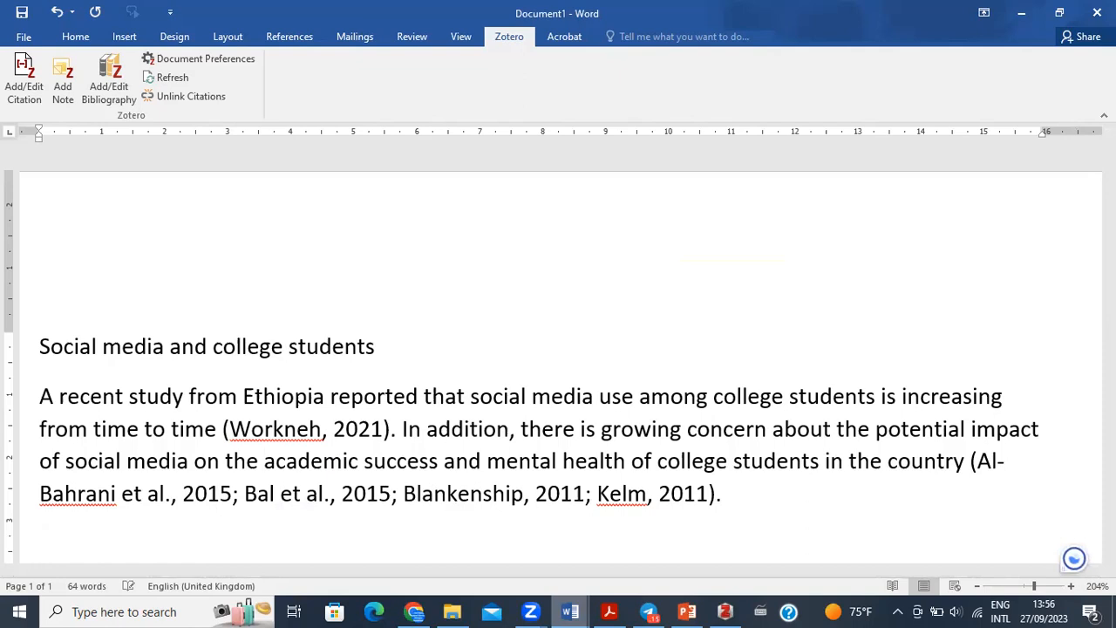
type("references")
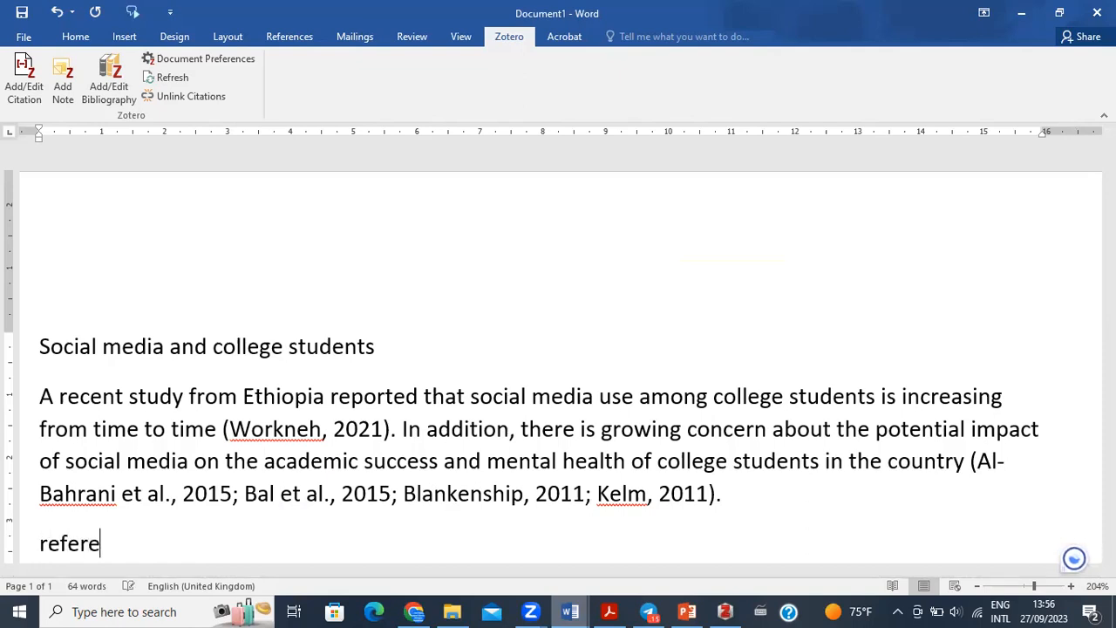
key("Return")
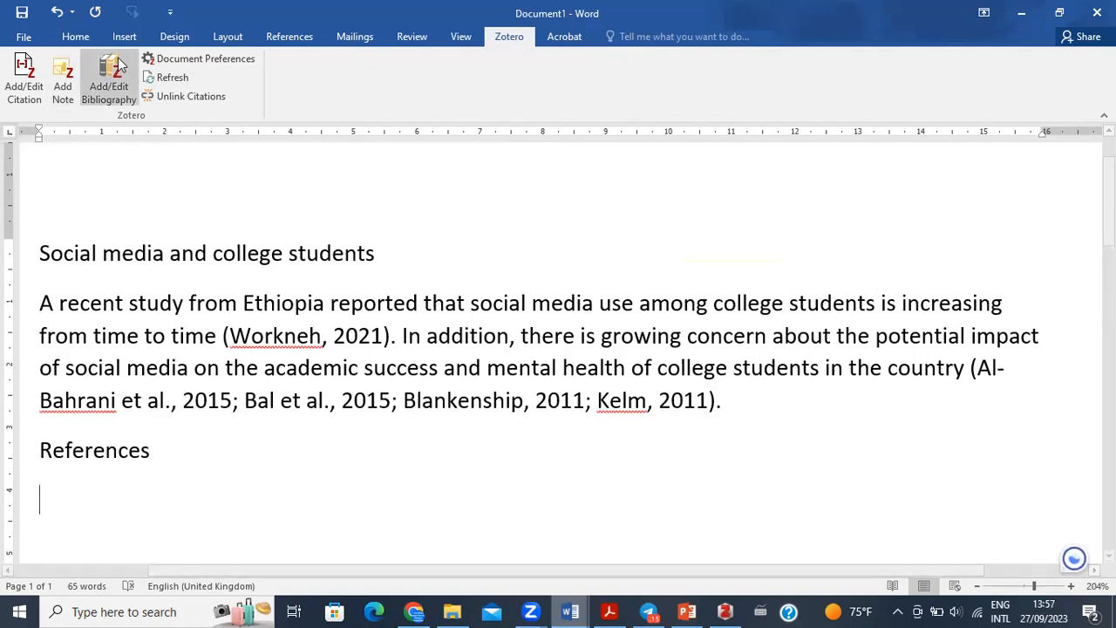
left_click(113, 89)
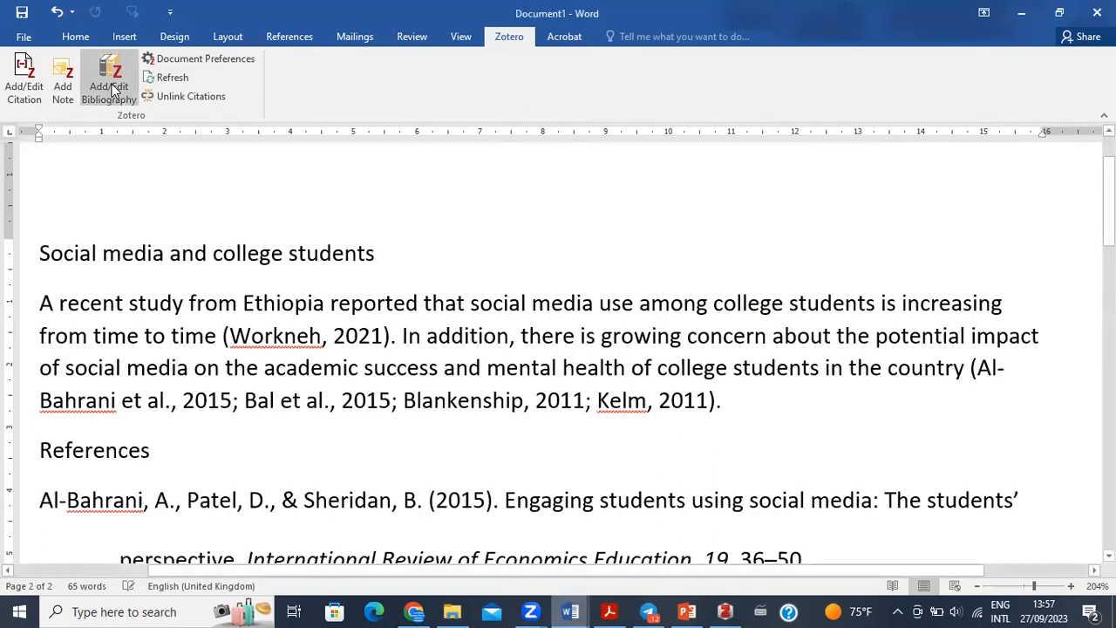
Insert a blank line between the cited paragraph and the "References" heading
left_click_drag(1114, 202, 1114, 242)
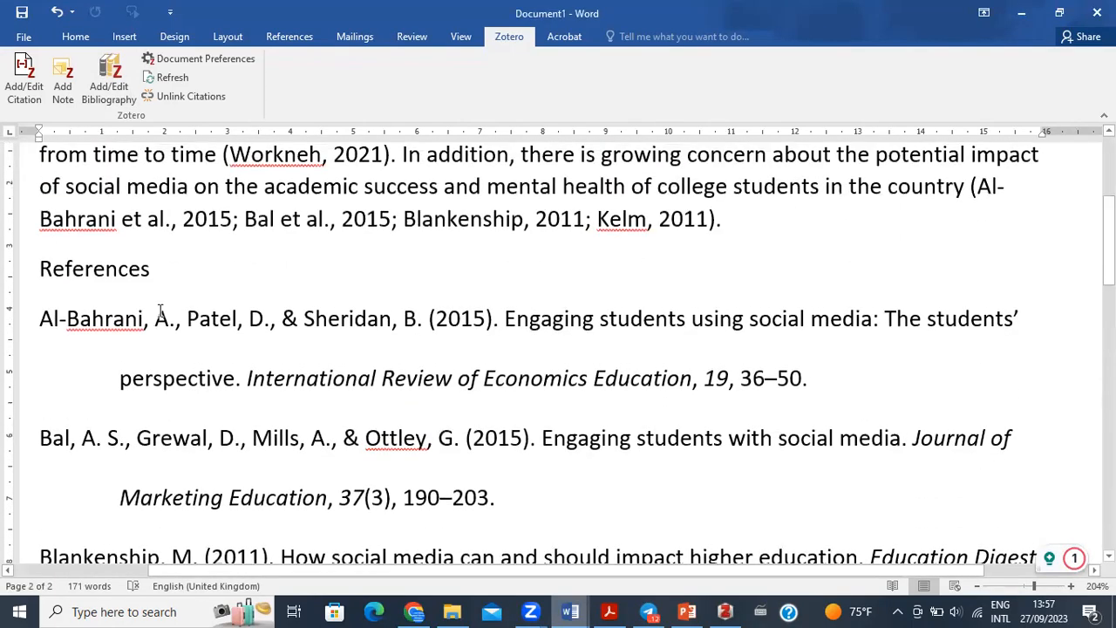
left_click(40, 270)
key("Return")
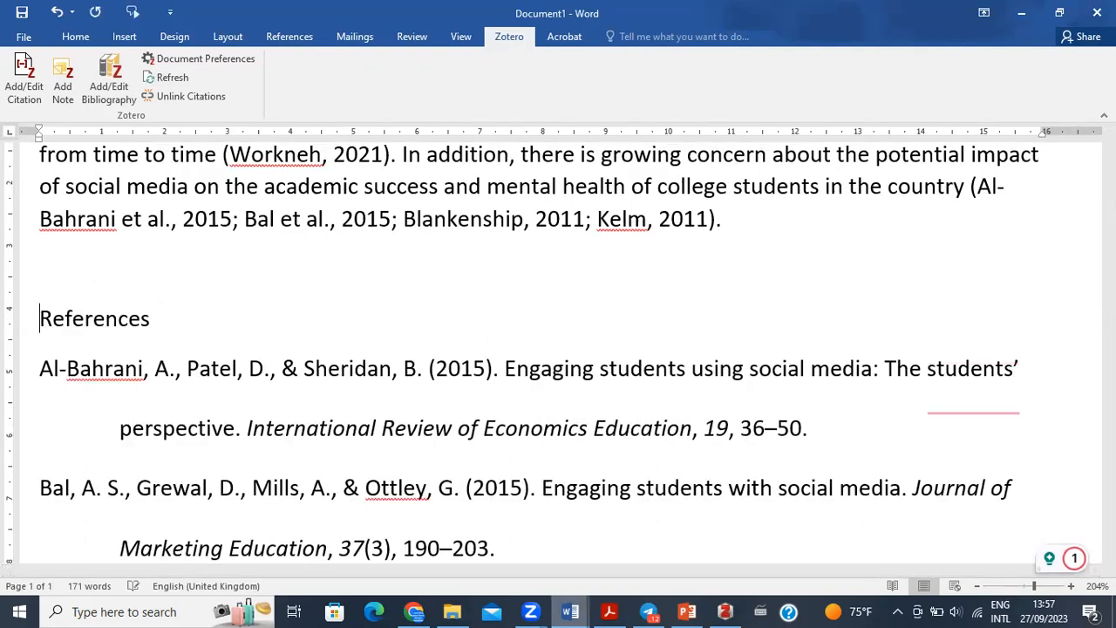
Reduce the document's zoom to 120%
left_click(976, 586)
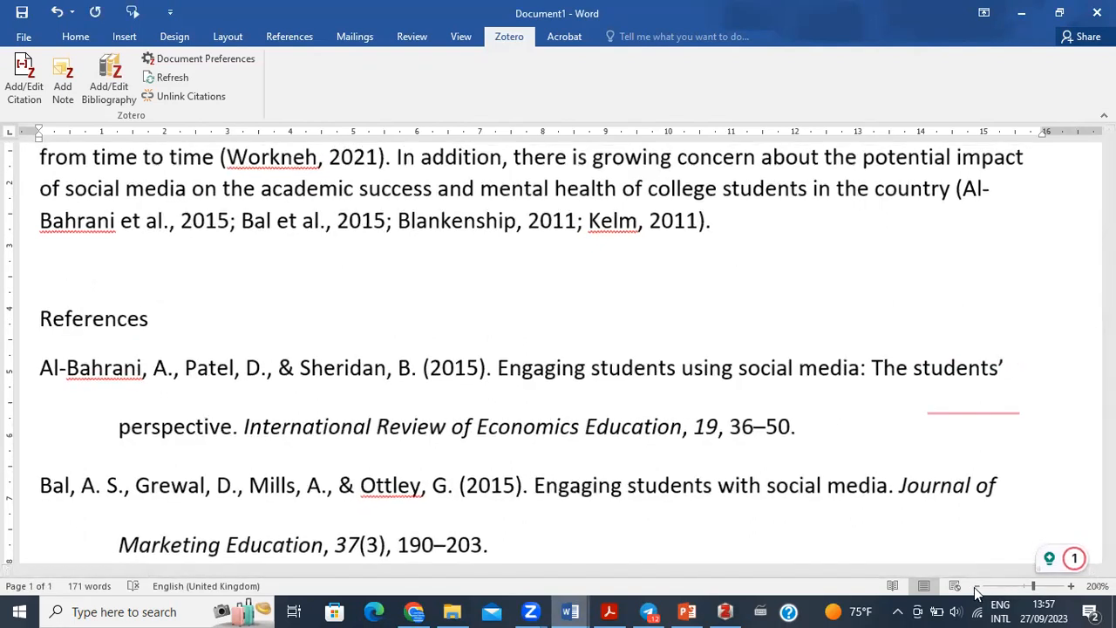
left_click(975, 587)
left_click(974, 587)
left_click(974, 587)
left_click(974, 587)
left_click(974, 587)
left_click(974, 587)
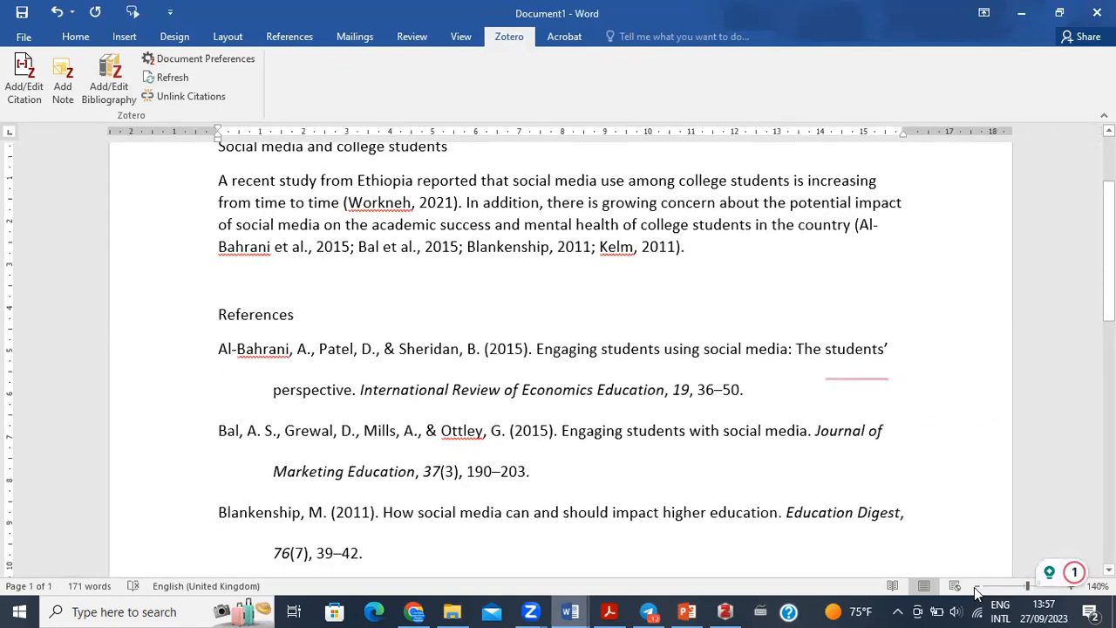
left_click(974, 587)
left_click(974, 587)
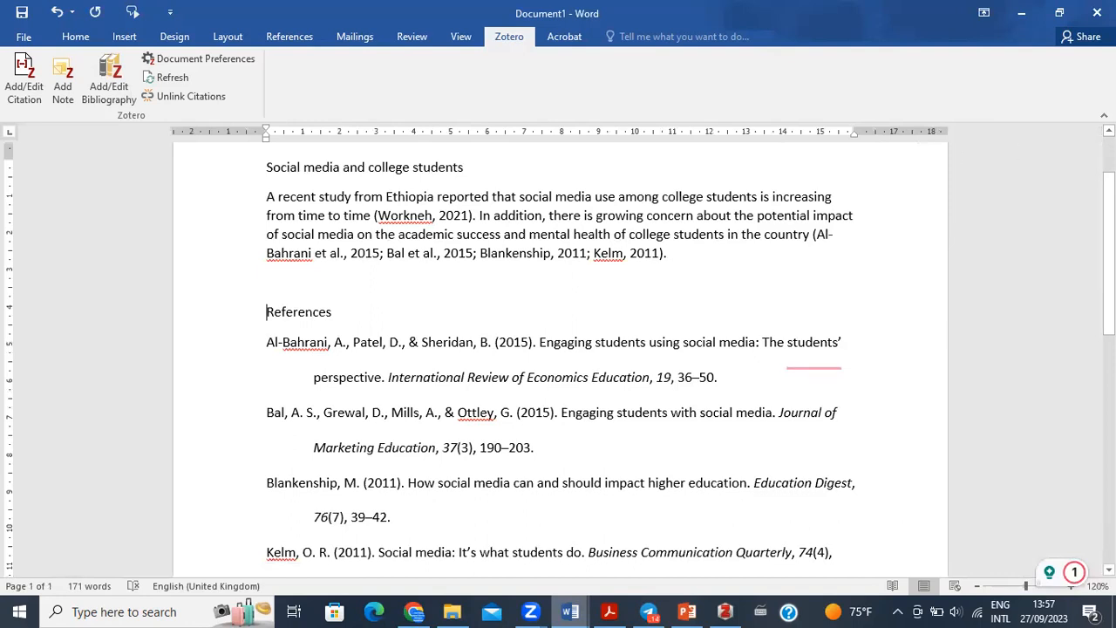
Examine the in-text citations in the paragraph against the entries of the generated reference list
scroll(558, 349, "down", 5)
scroll(558, 349, "up", 6)
scroll(559, 364, "down", 3)
scroll(558, 361, "down", 3)
scroll(558, 360, "up", 2)
scroll(559, 355, "up", 3)
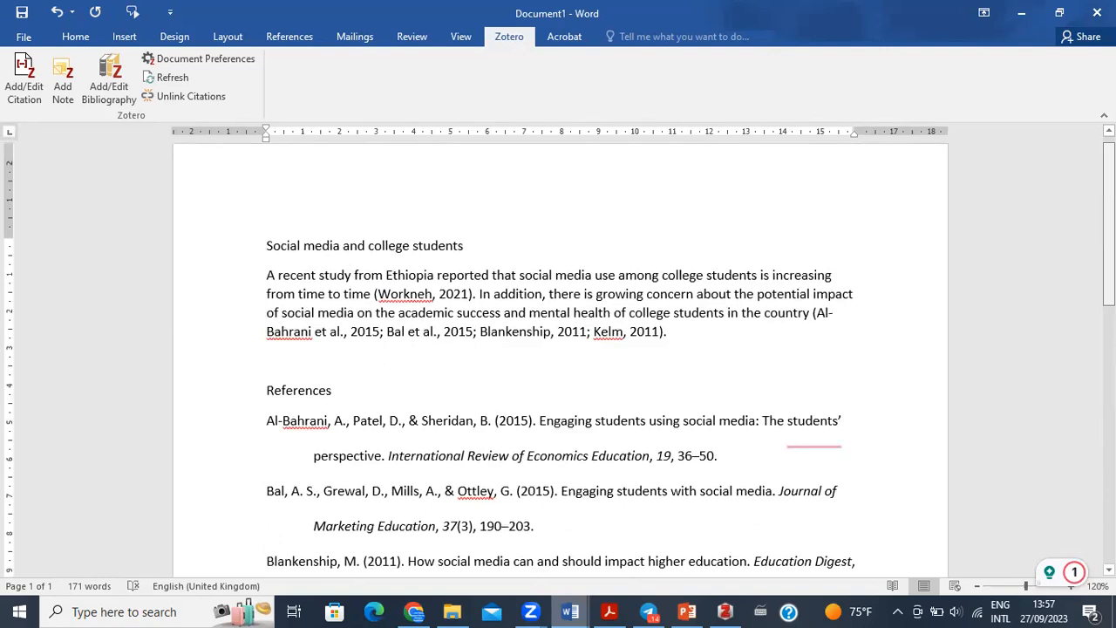
scroll(558, 357, "down", 4)
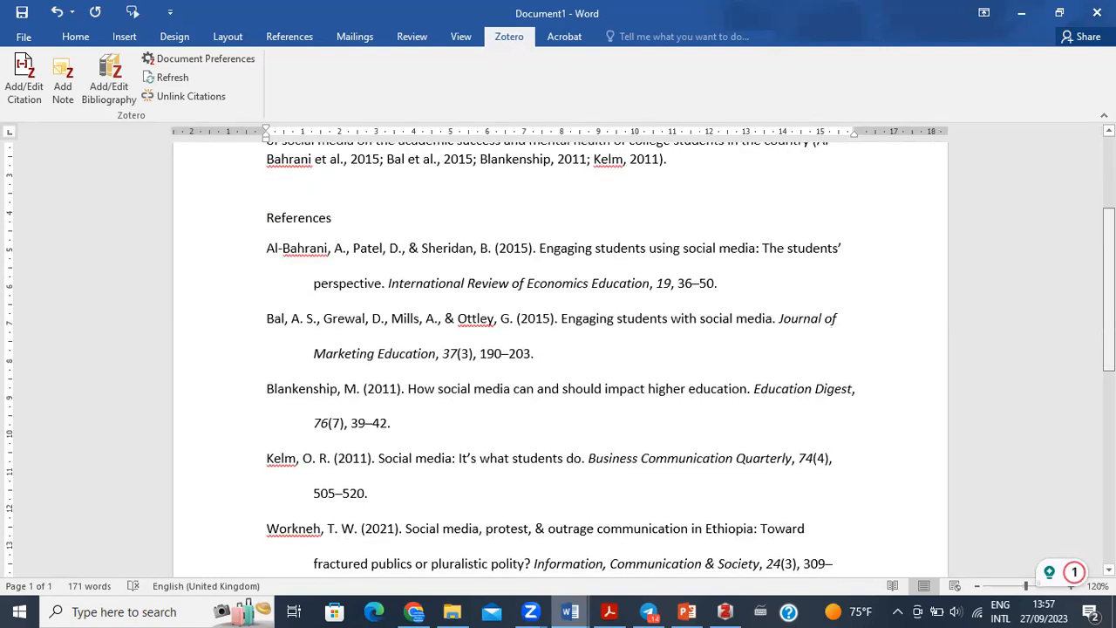
scroll(558, 357, "down", 2)
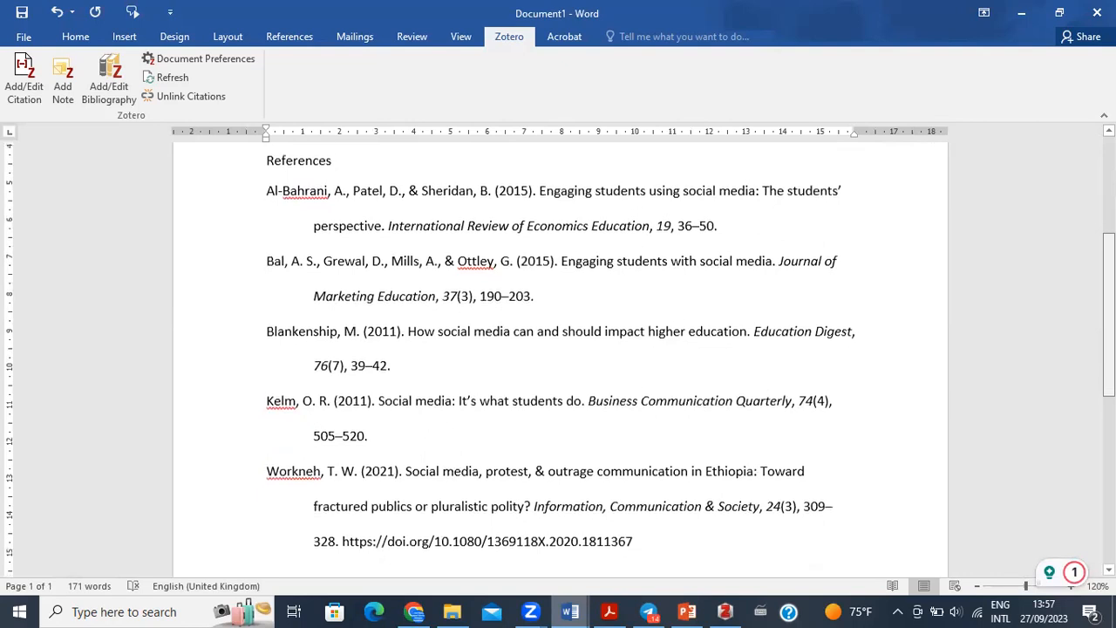
scroll(558, 356, "down", 2)
scroll(558, 357, "up", 7)
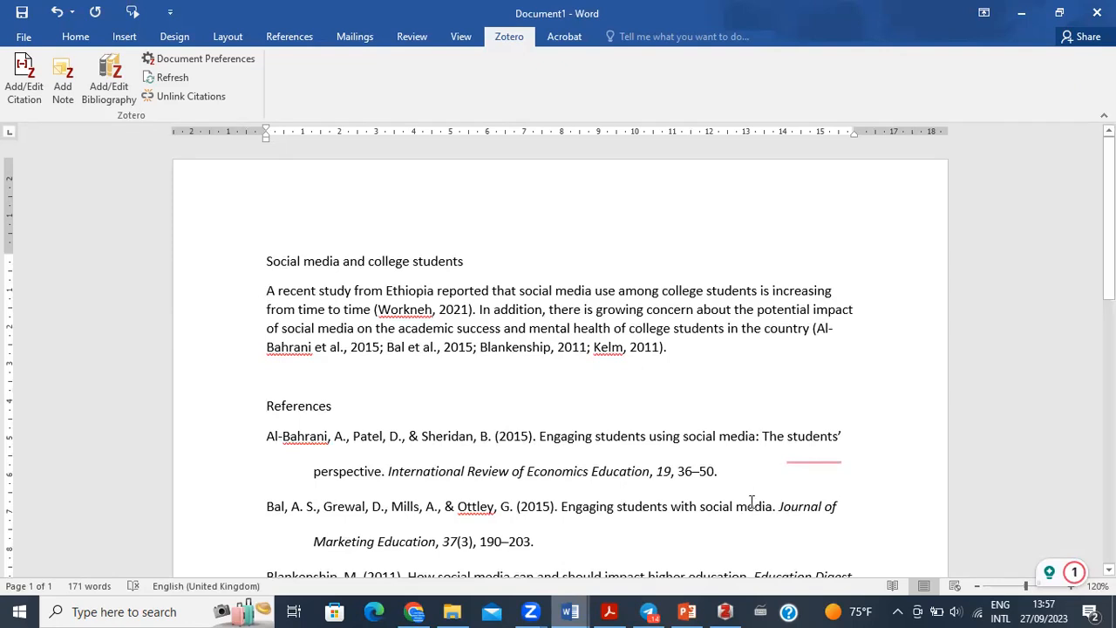
Switch to Zotero, display all items of My Library, and return to the Word document
left_click(717, 608)
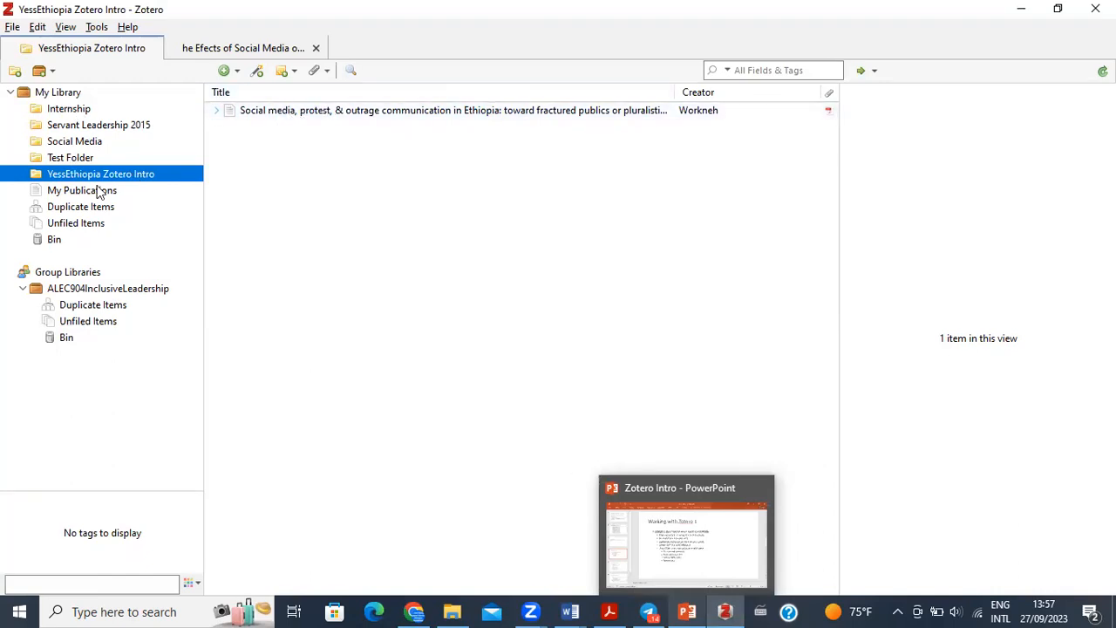
left_click(63, 96)
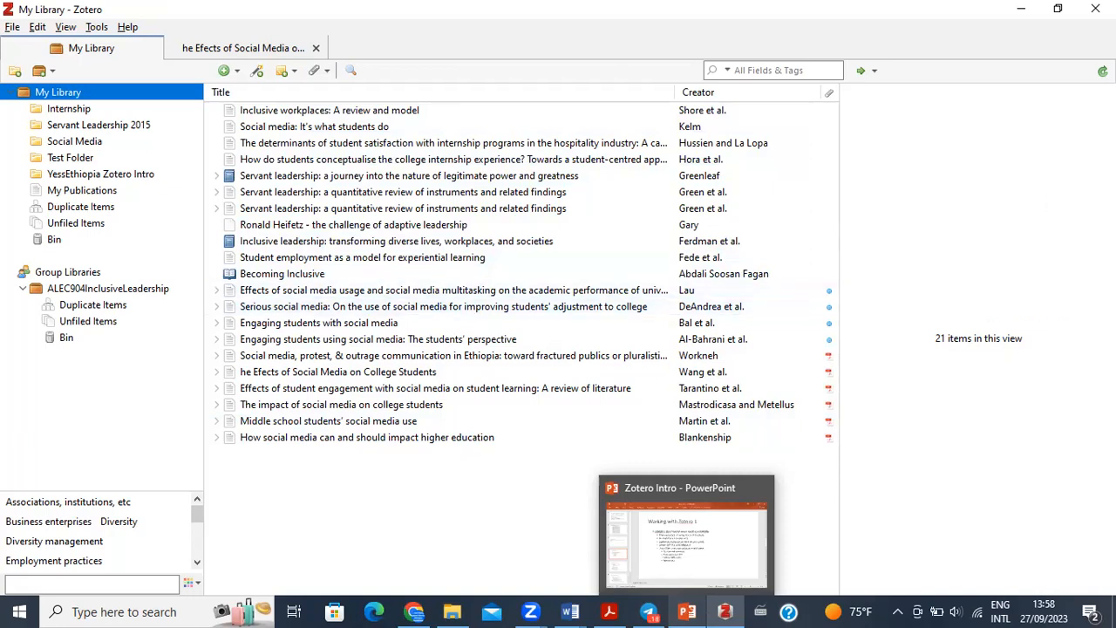
left_click(724, 611)
left_click(382, 393)
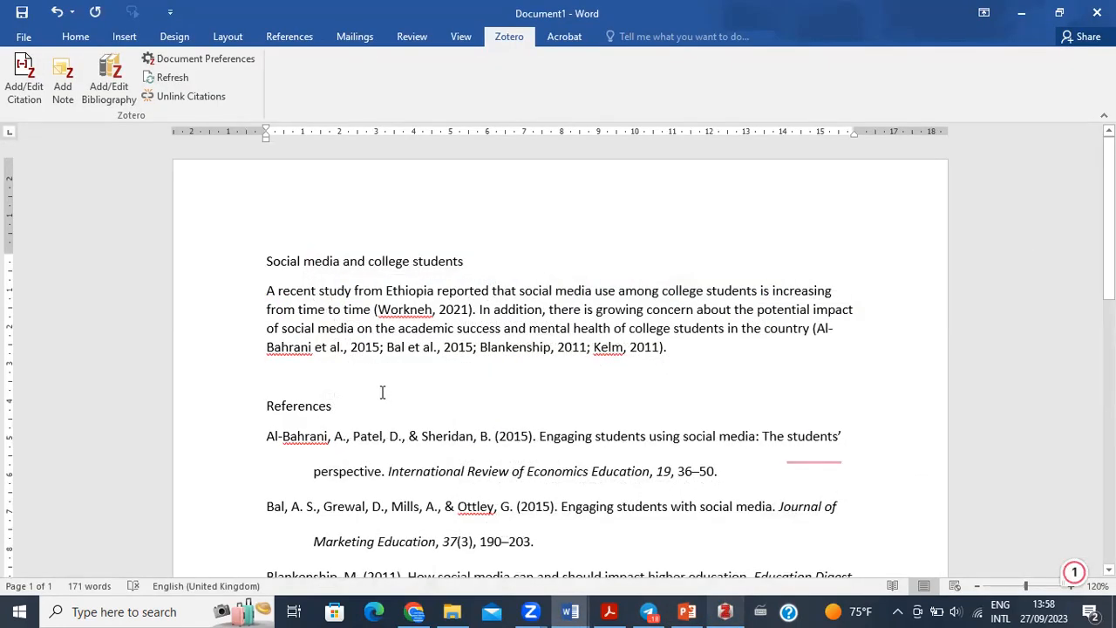
left_click(374, 406)
left_click(35, 39)
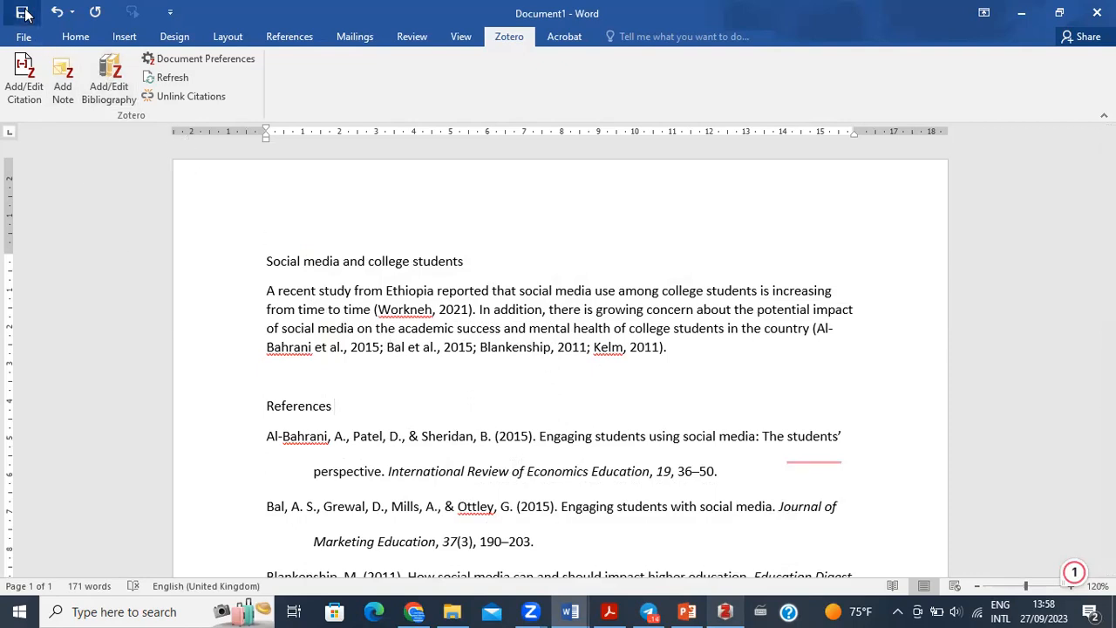
left_click(33, 34)
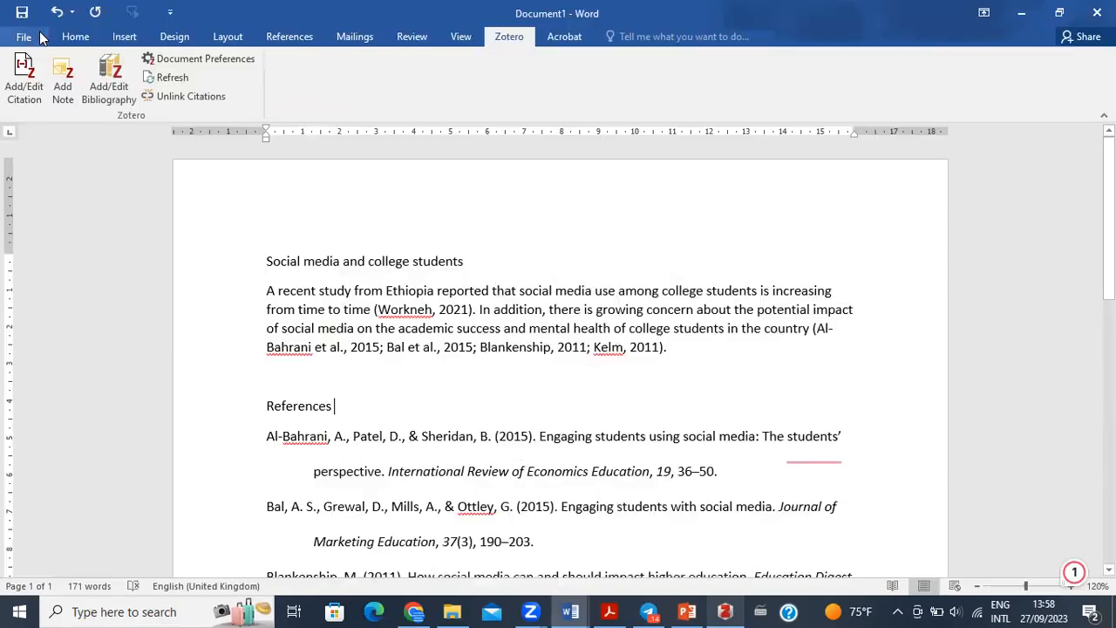
left_click(21, 14)
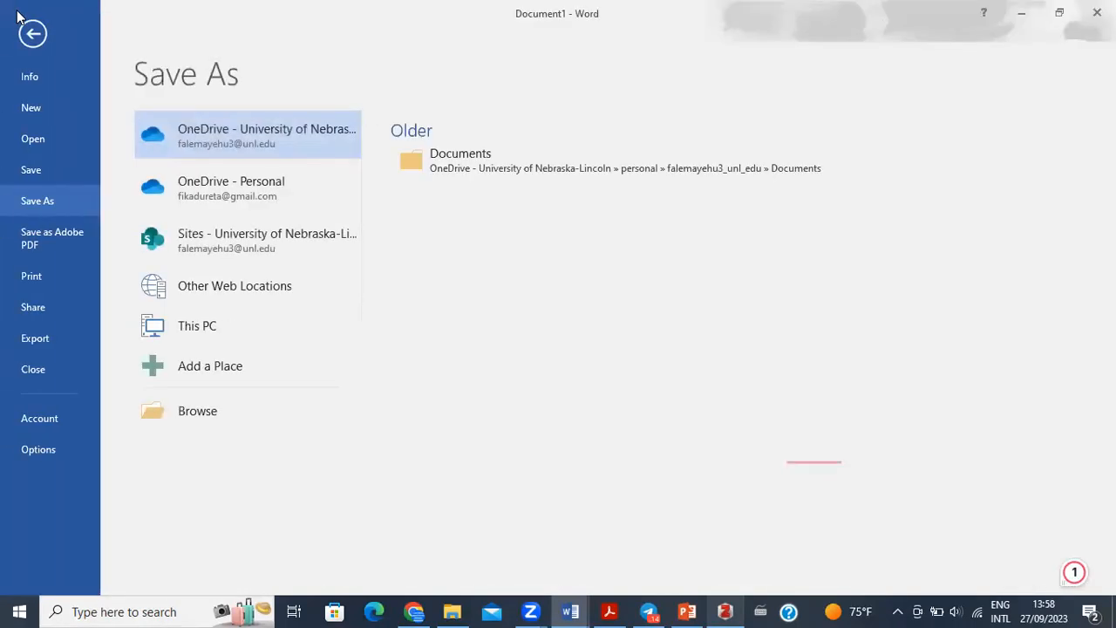
left_click(33, 33)
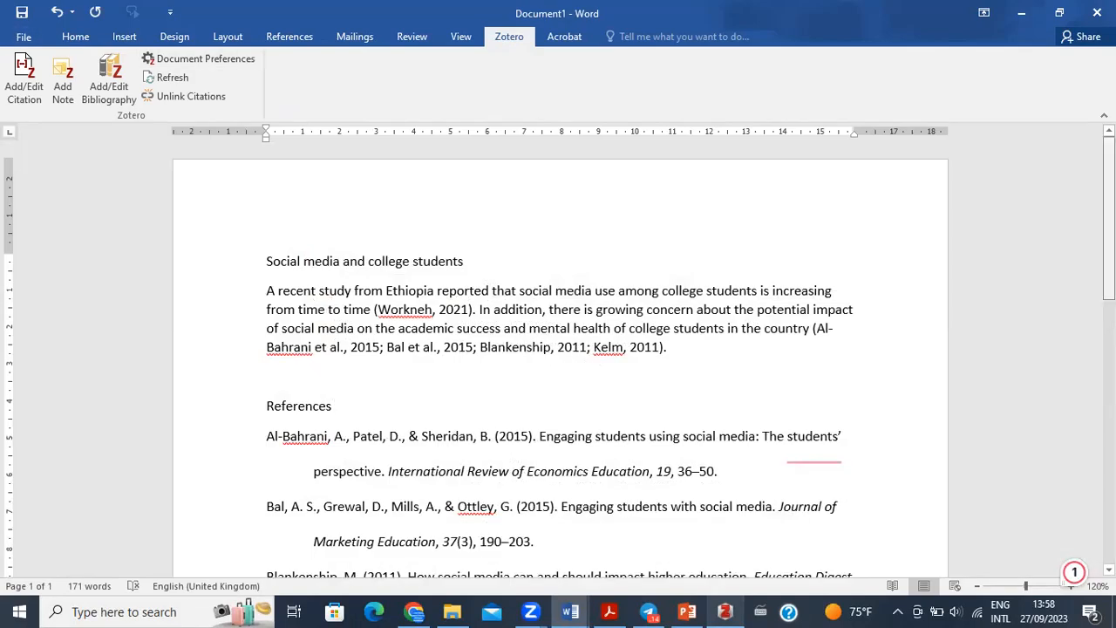
scroll(574, 356, "down", 7)
scroll(558, 356, "up", 4)
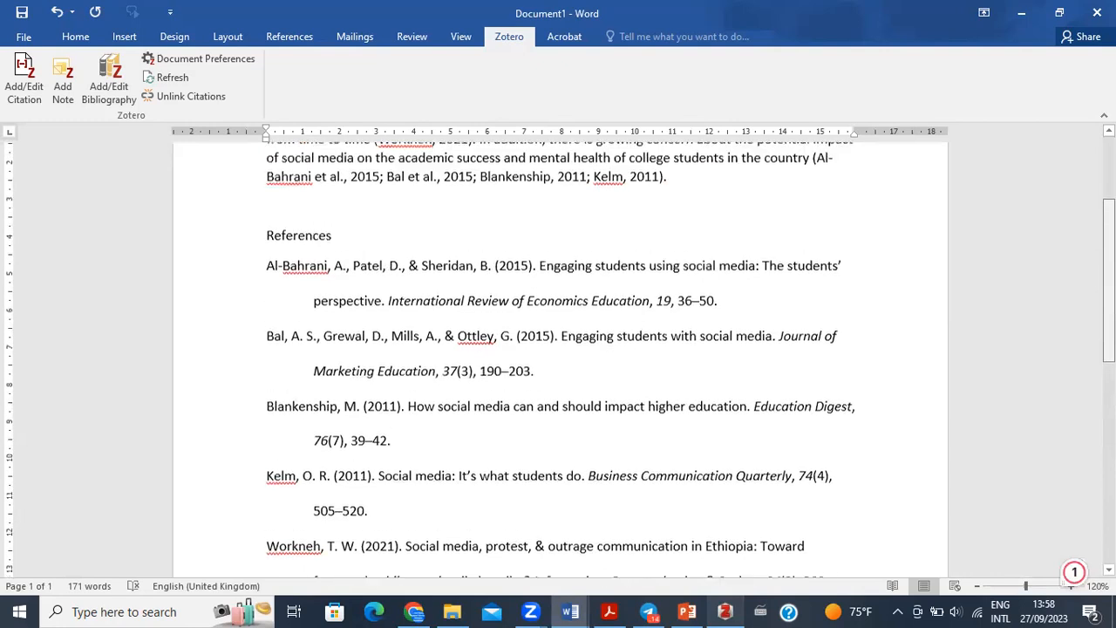
scroll(1077, 180, "up", 1)
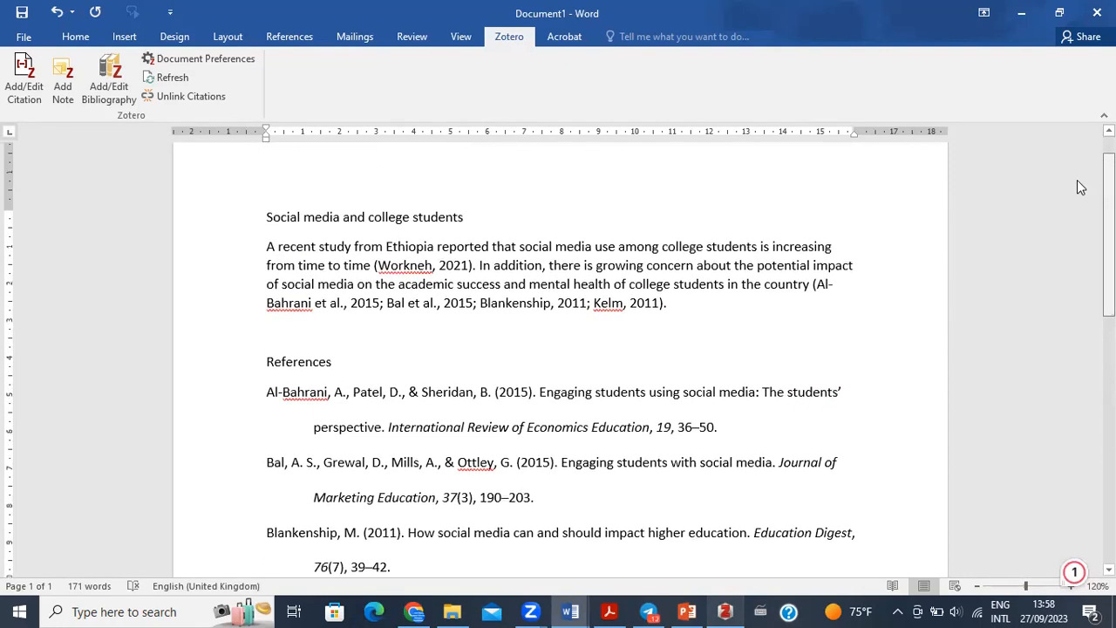
scroll(1078, 211, "down", 2)
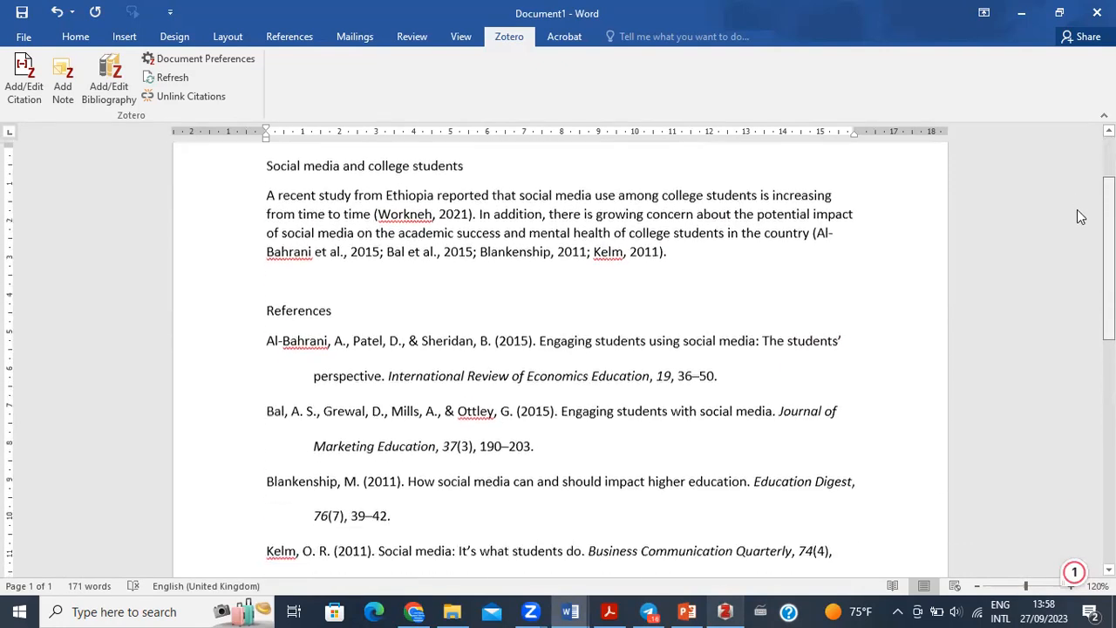
Switch to the "Zotero Intro" presentation in PowerPoint and review its slides through "Working with Zotero 4" and back to the preparation instructions
left_click(687, 611)
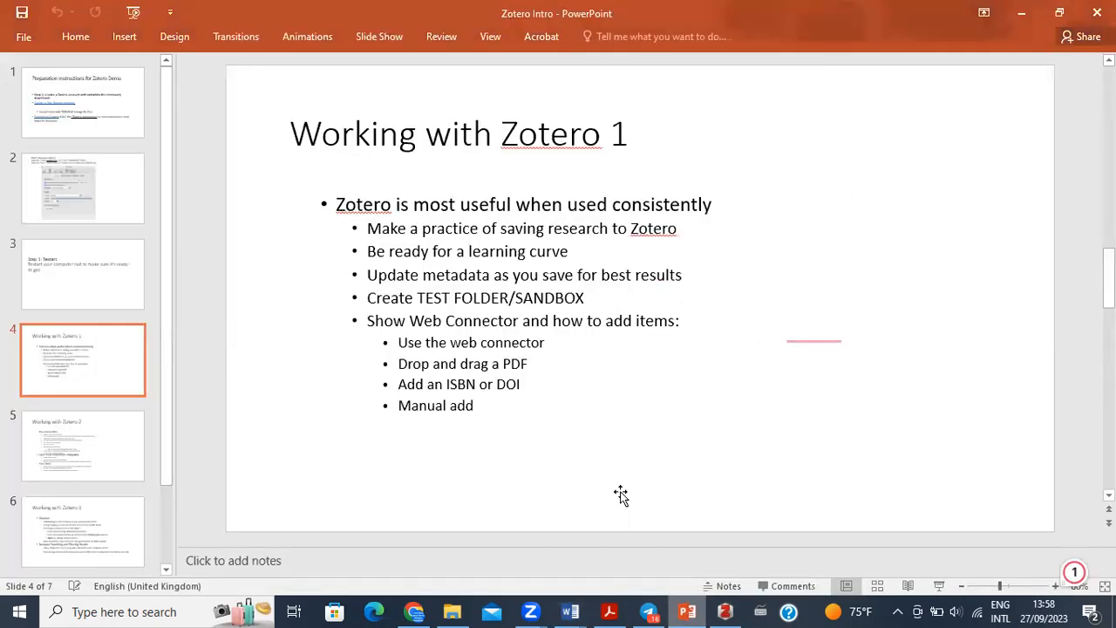
left_click(344, 384)
left_click(180, 366)
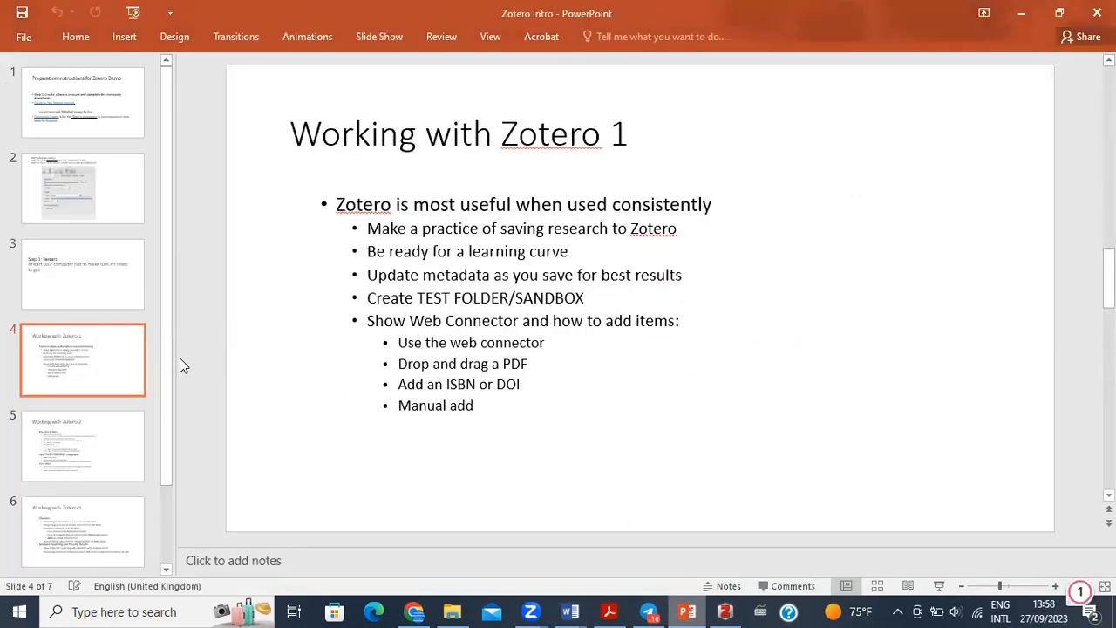
key("Page_Down")
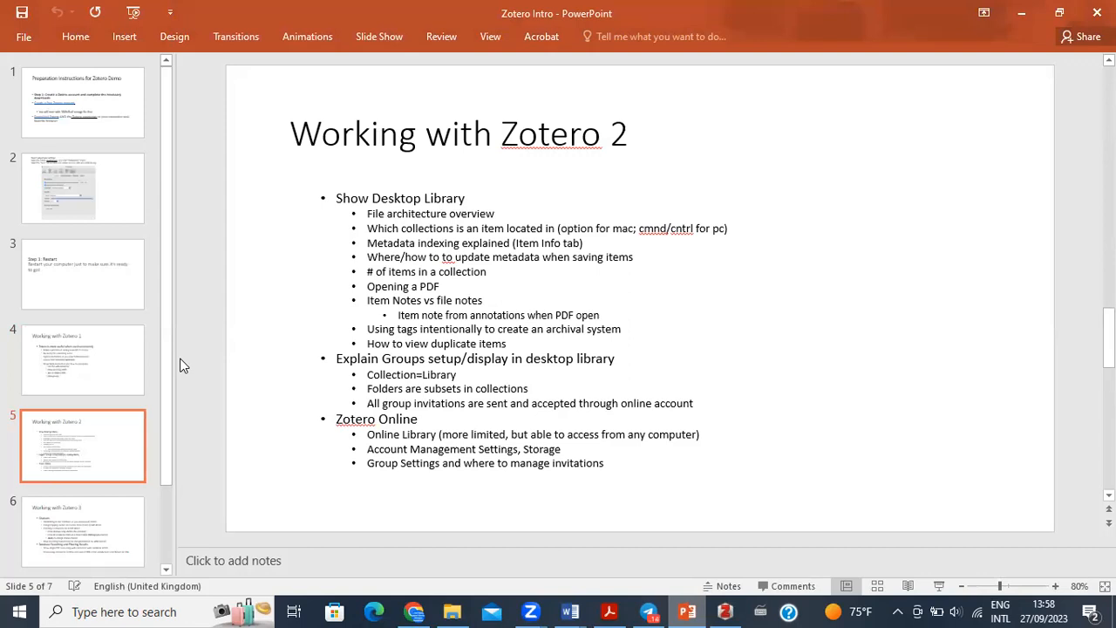
key("Page_Down")
key("Page_Down")
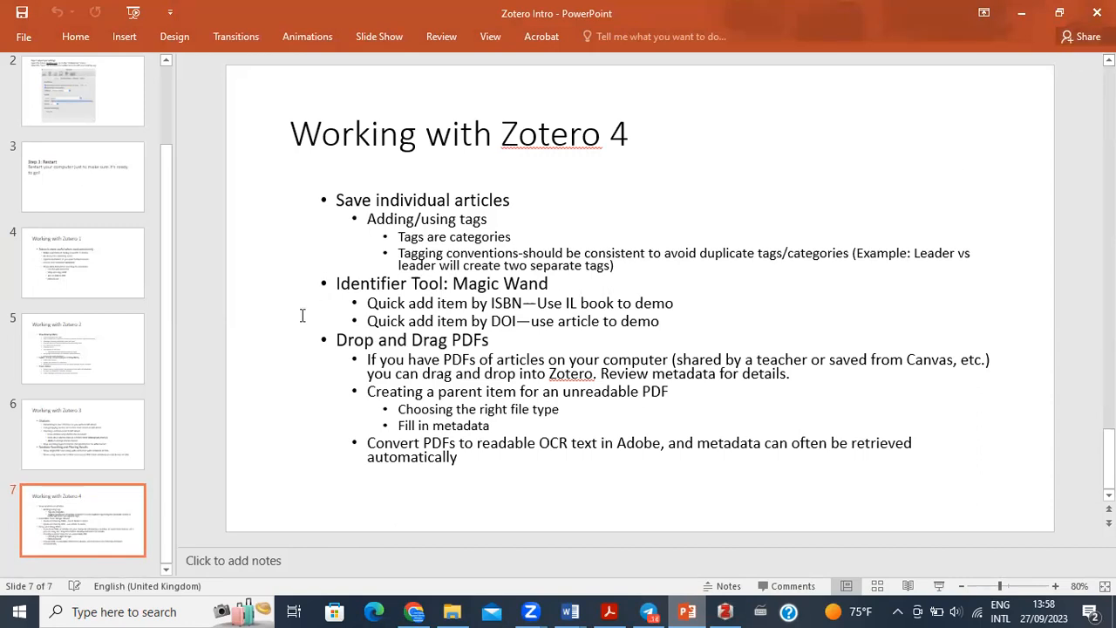
key("Page_Up")
key("Page_Up")
key("Page_Up")
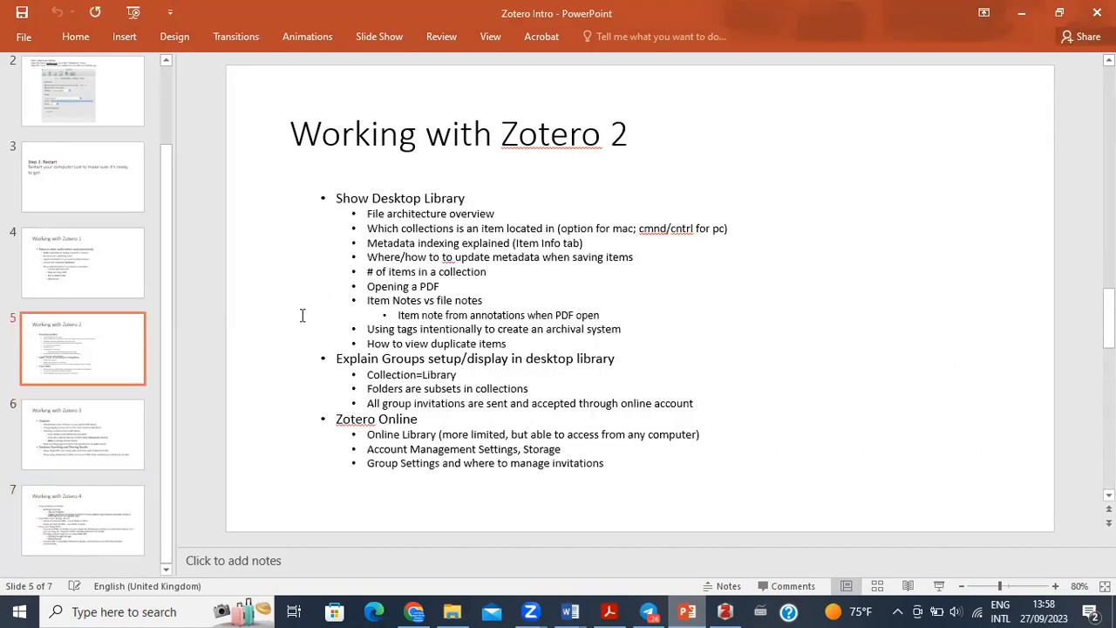
key("Page_Up")
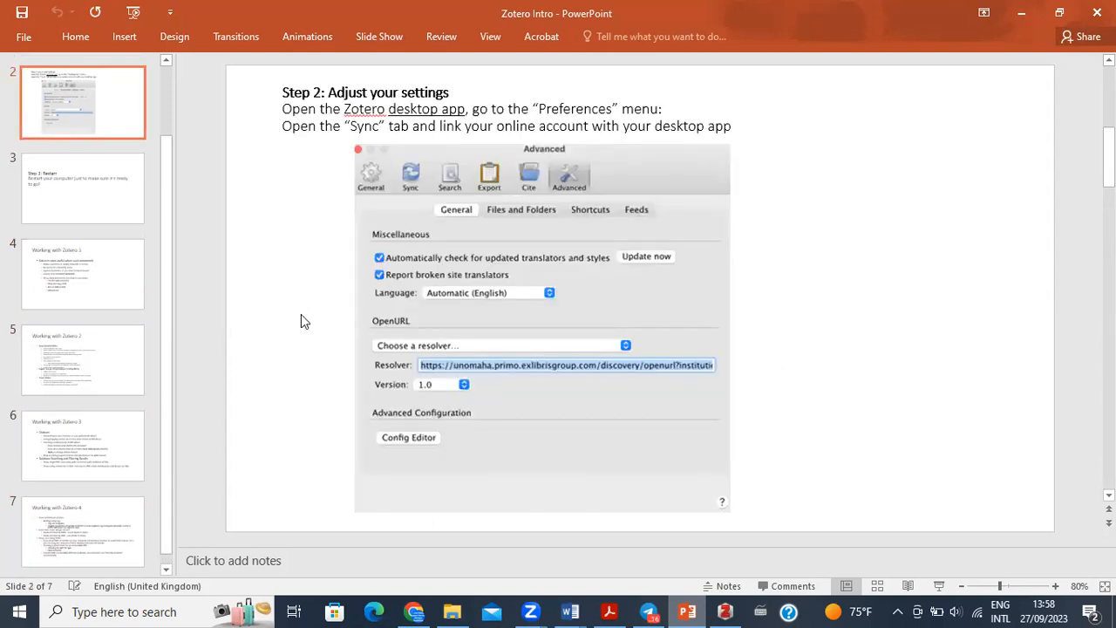
scroll(301, 321, "up", 1)
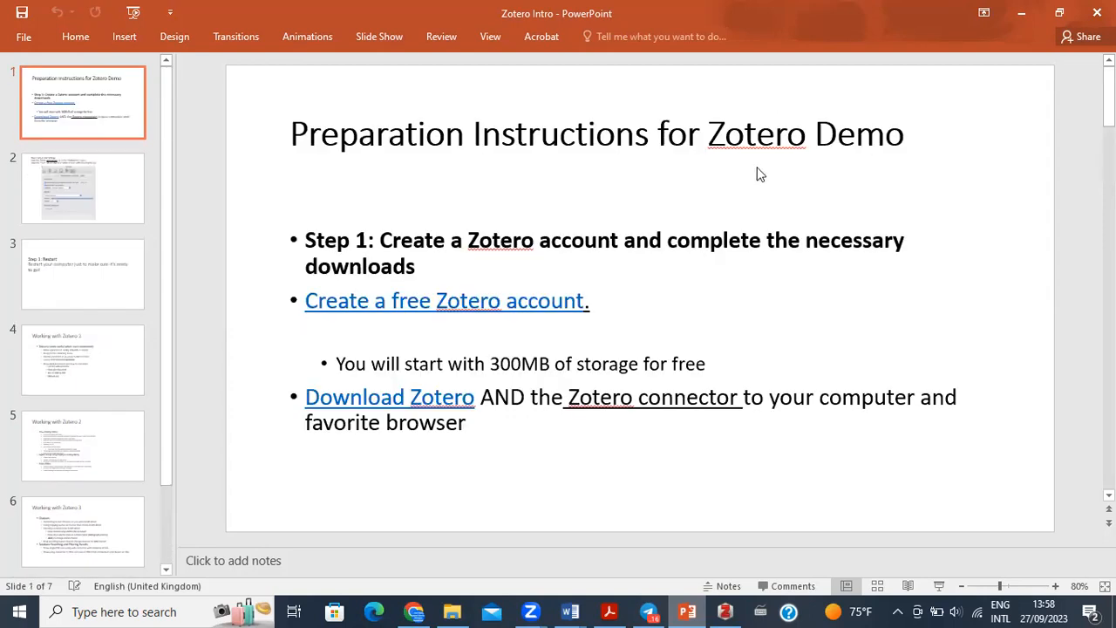
Look over Document1 in Word again, and switch to Zotero to show the "YessEthiopia Zotero Intro" collection
mouse_move(570, 611)
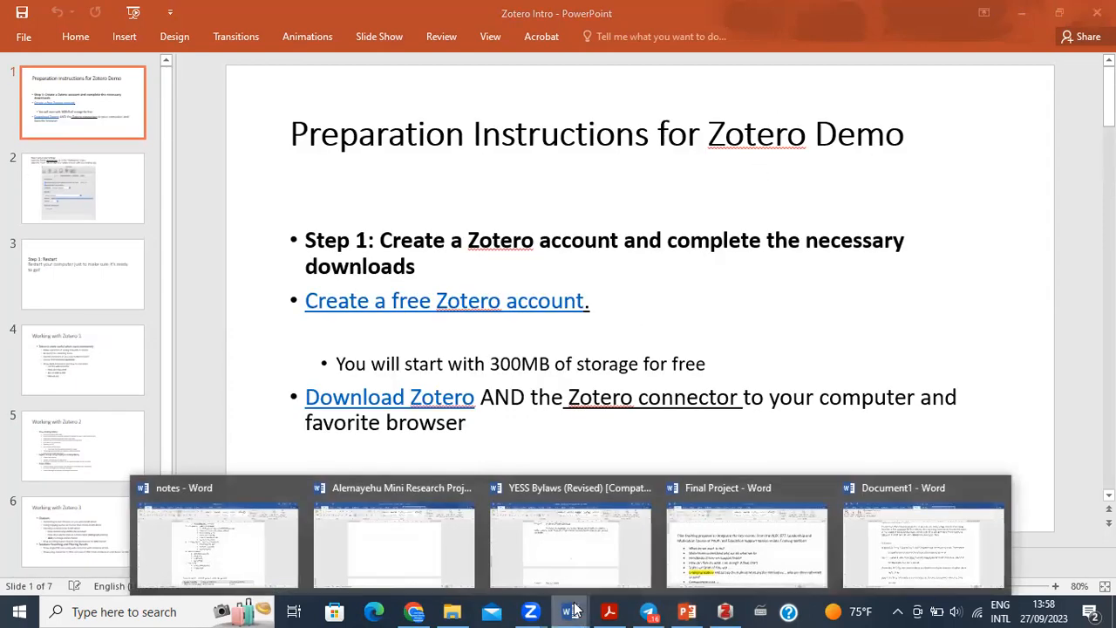
left_click(948, 550)
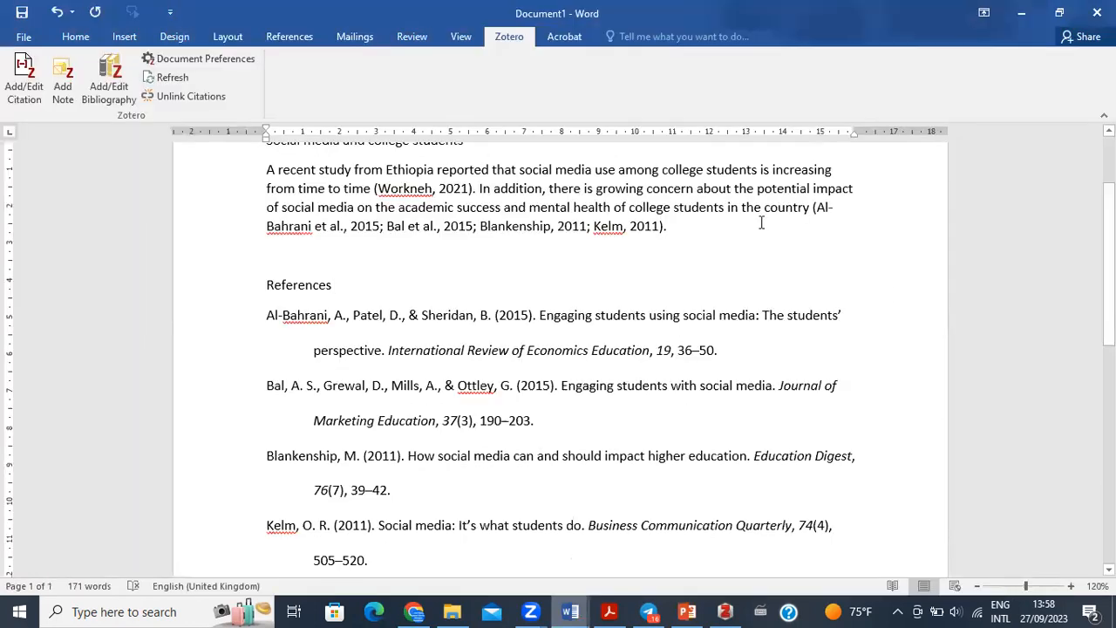
left_click_drag(1110, 262, 1110, 213)
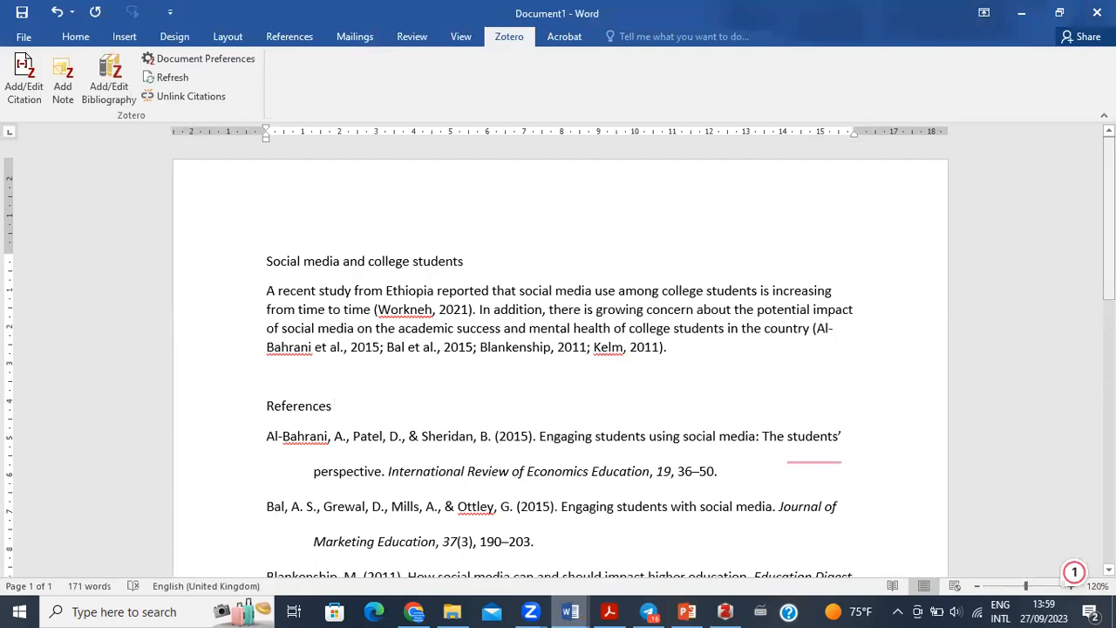
left_click(729, 610)
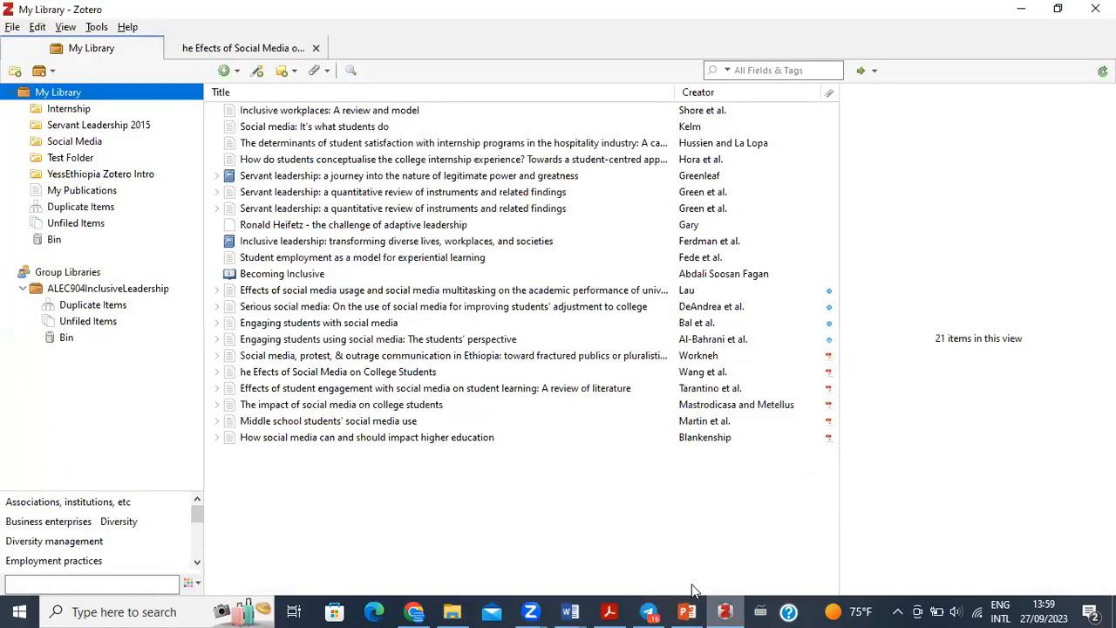
left_click(143, 177)
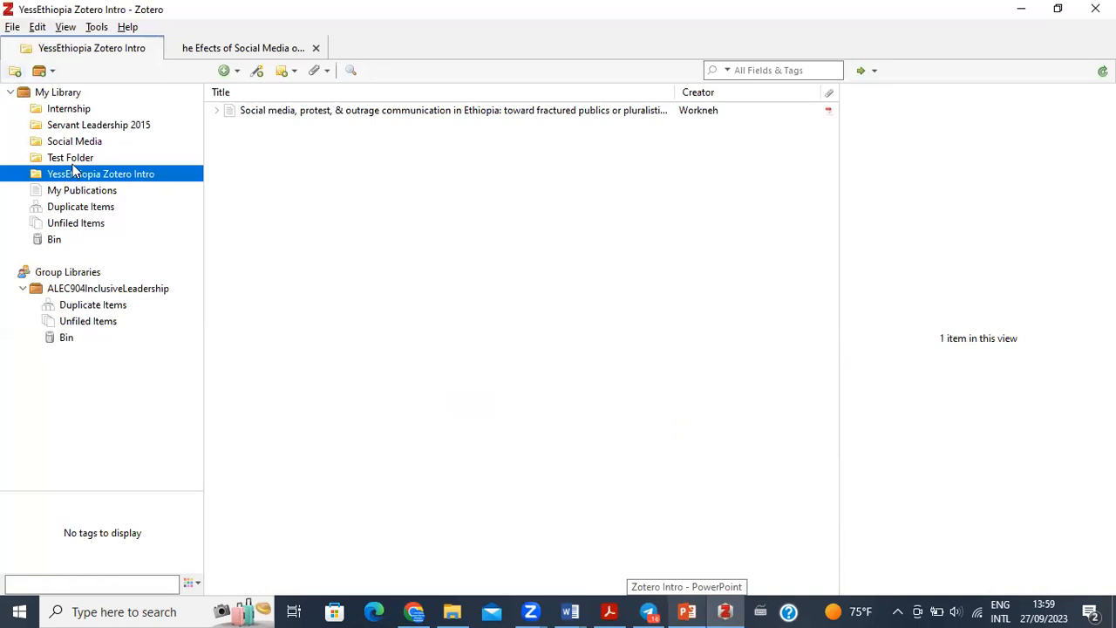
Switch to Chrome and go back from the journal issue page to the Google Scholar results for "social media students ethiopia"
left_click(413, 611)
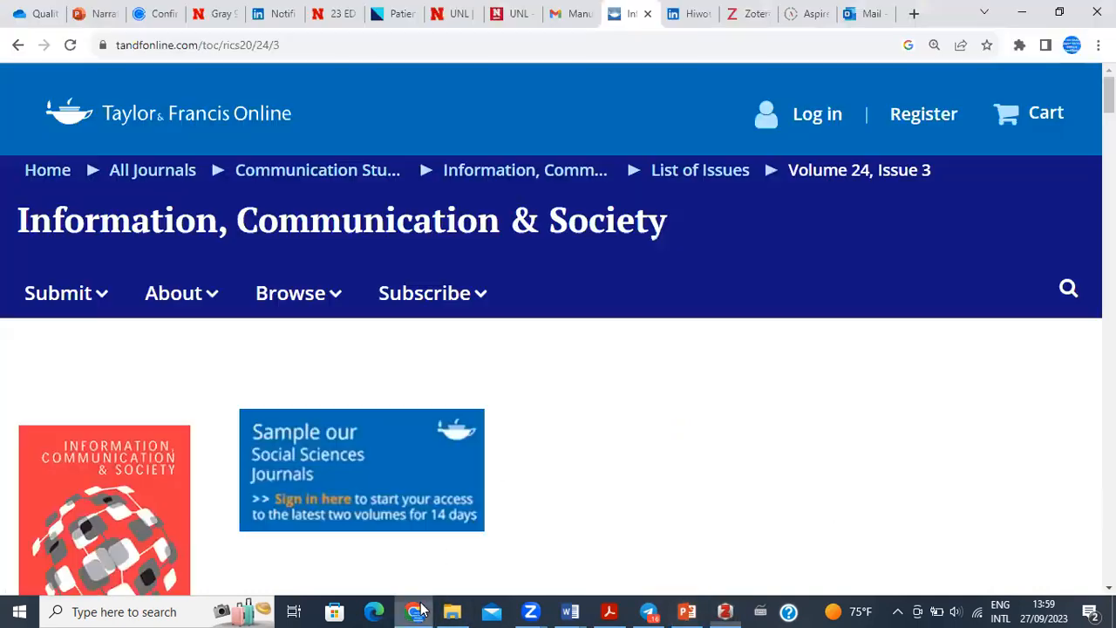
left_click(18, 44)
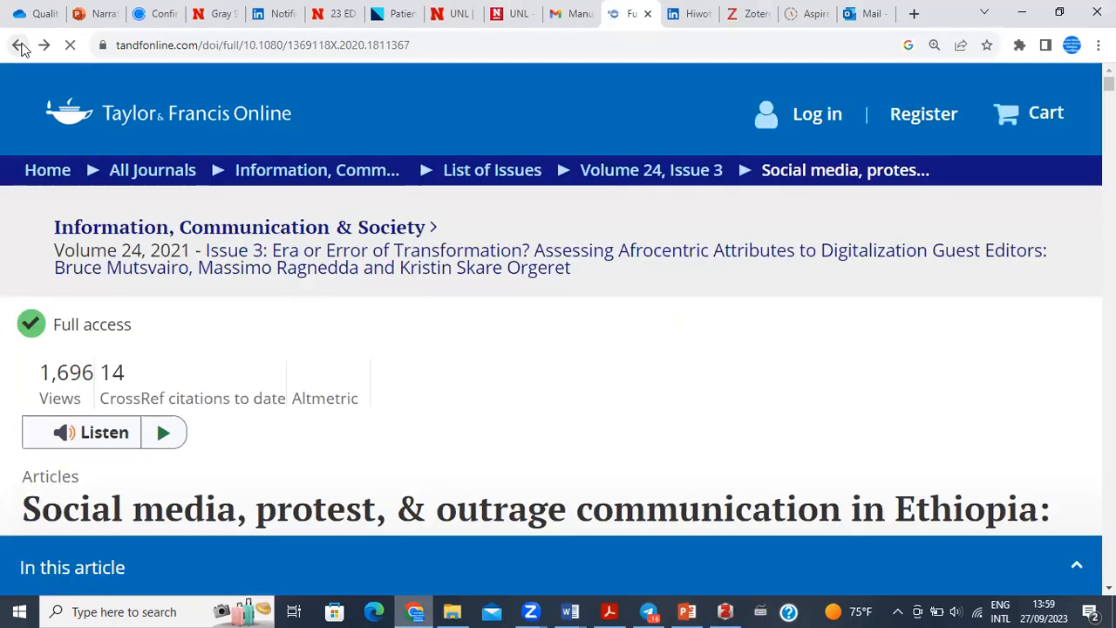
left_click(18, 45)
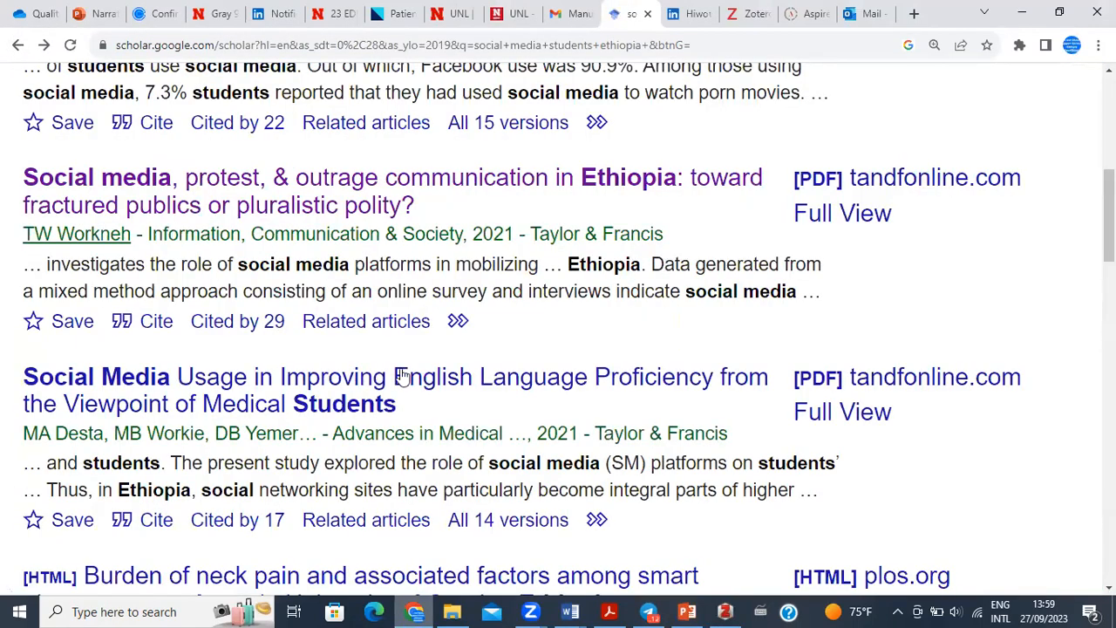
scroll(1052, 99, "up", 4)
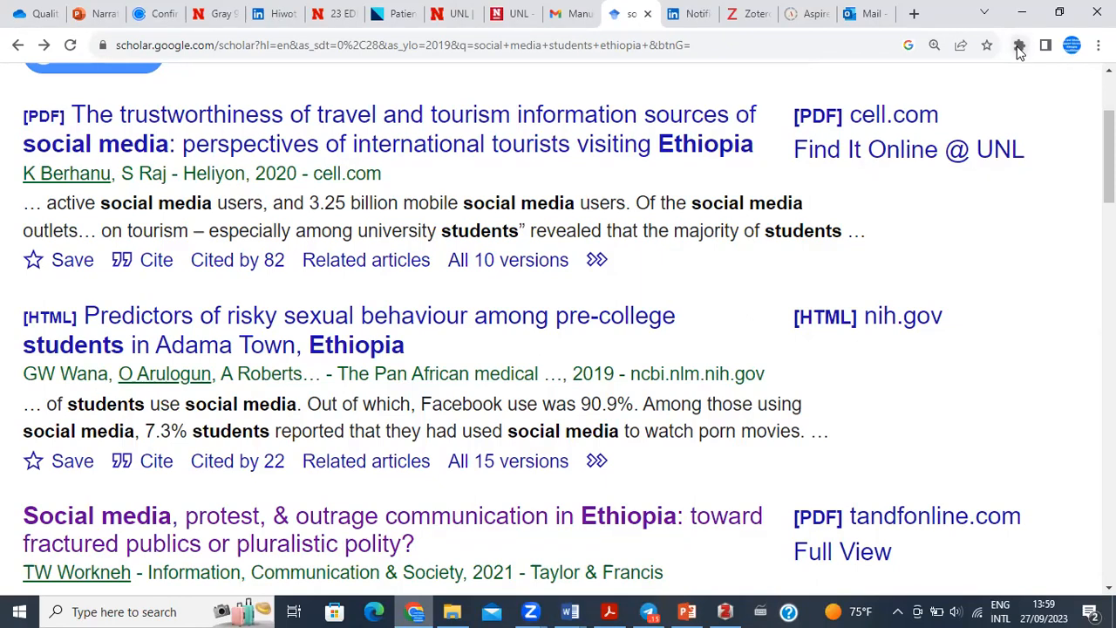
Show the browser's installed extensions, including Zotero Connector, and look through the first page of Google Scholar results
left_click(1020, 48)
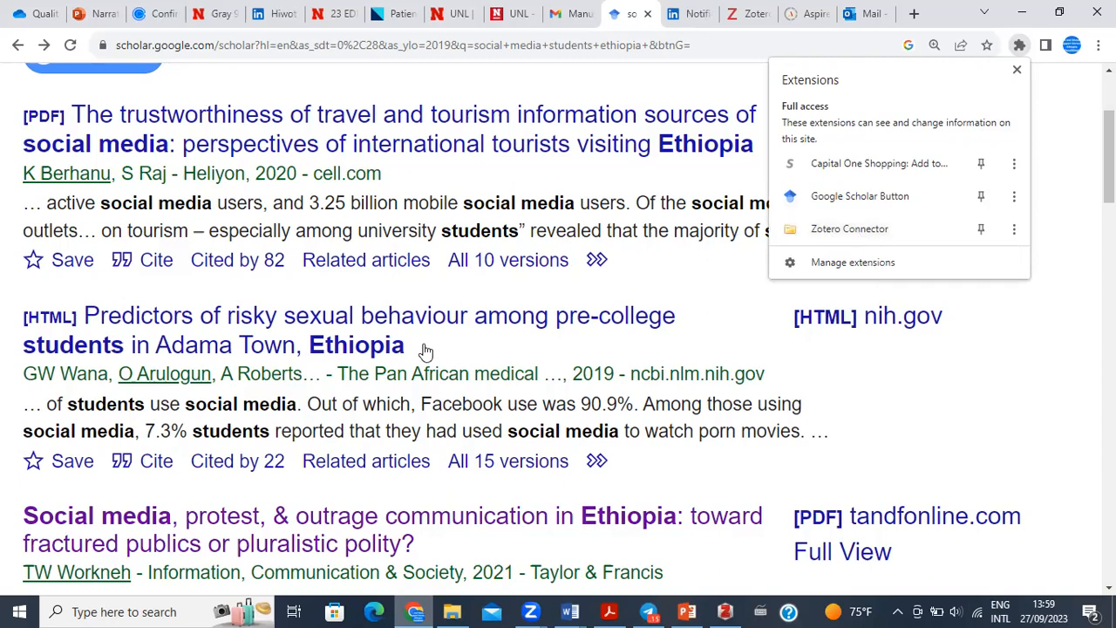
left_click_drag(1110, 131, 1110, 94)
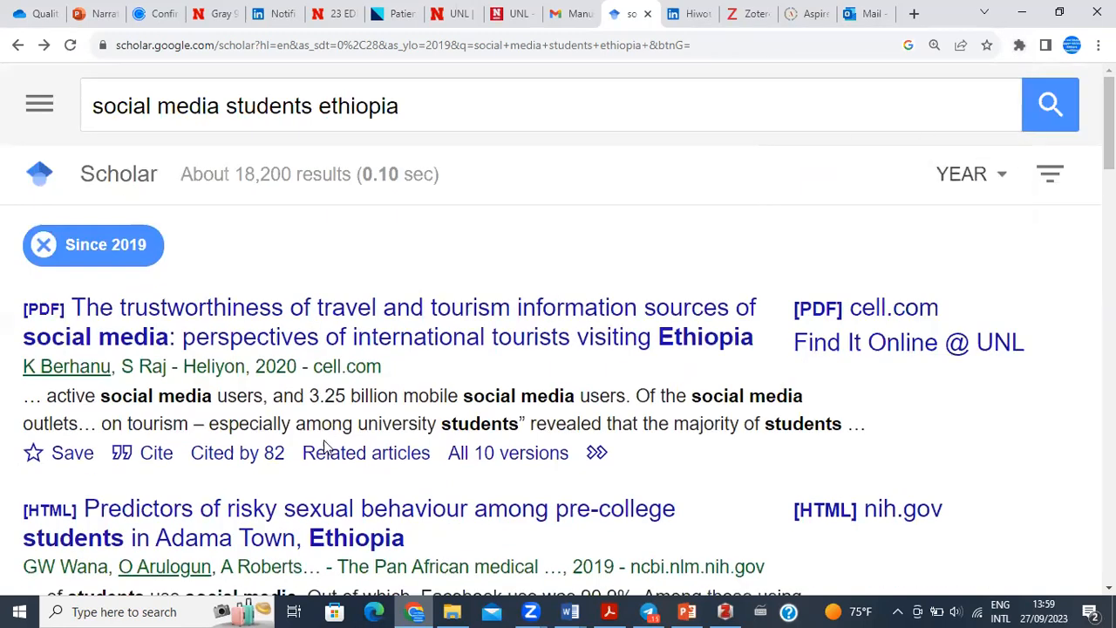
scroll(1080, 103, "down", 1)
scroll(558, 332, "down", 8)
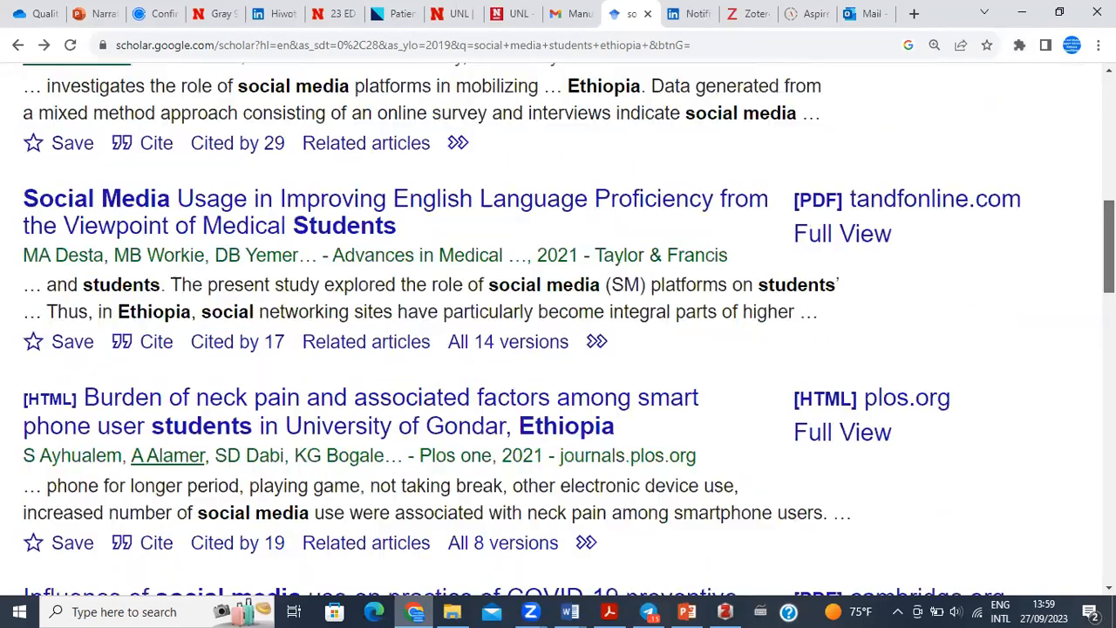
scroll(1078, 349, "down", 6)
scroll(1069, 383, "down", 4)
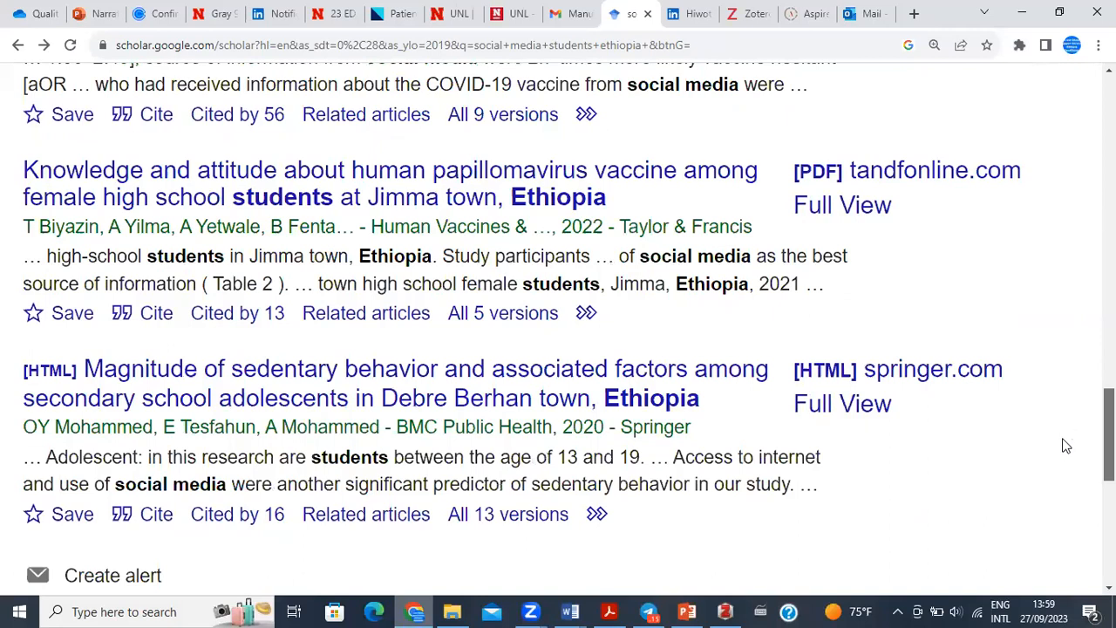
scroll(1062, 484, "down", 5)
scroll(1064, 351, "up", 20)
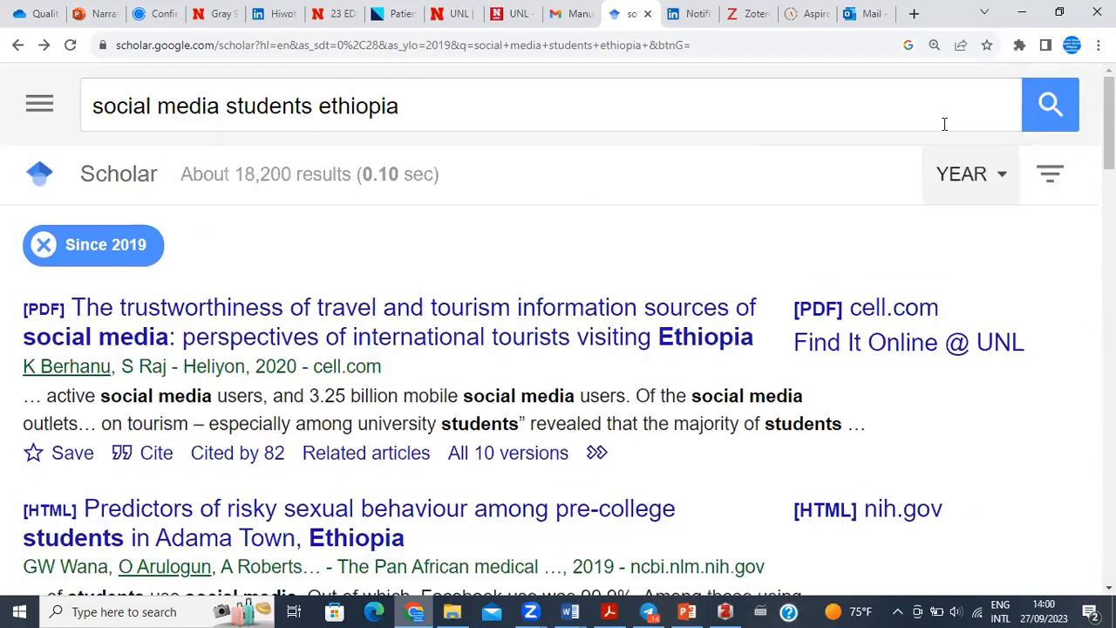
left_click(1018, 46)
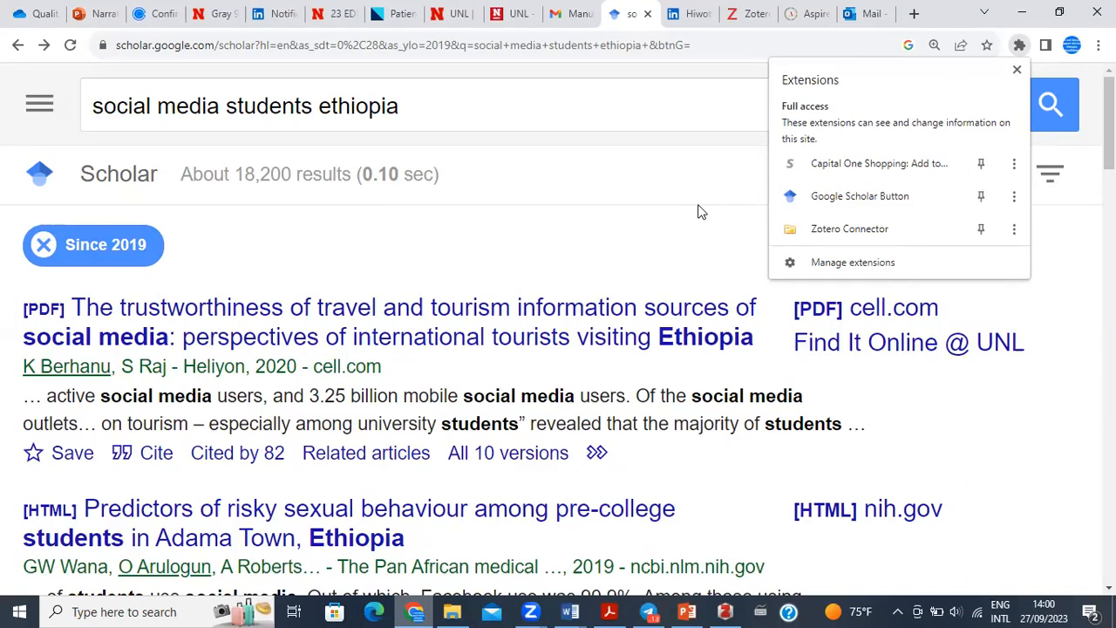
Leave Chrome and look over the "YessEthiopia Zotero Intro" collection in Zotero and the citations and references in Document1 in Word
left_click(1022, 9)
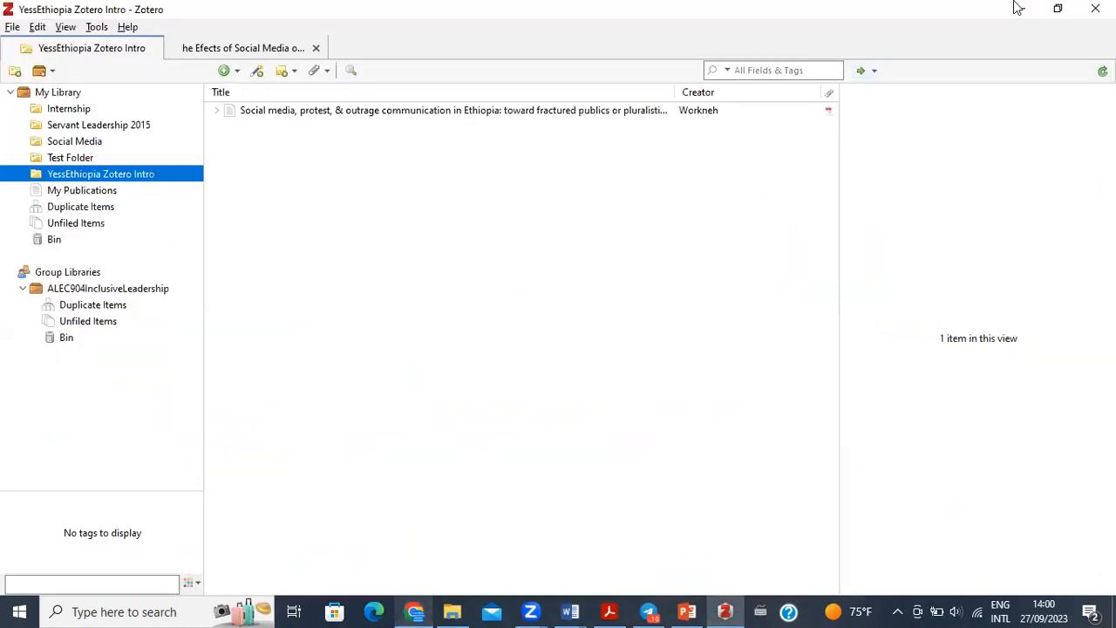
left_click(1018, 8)
left_click(609, 344)
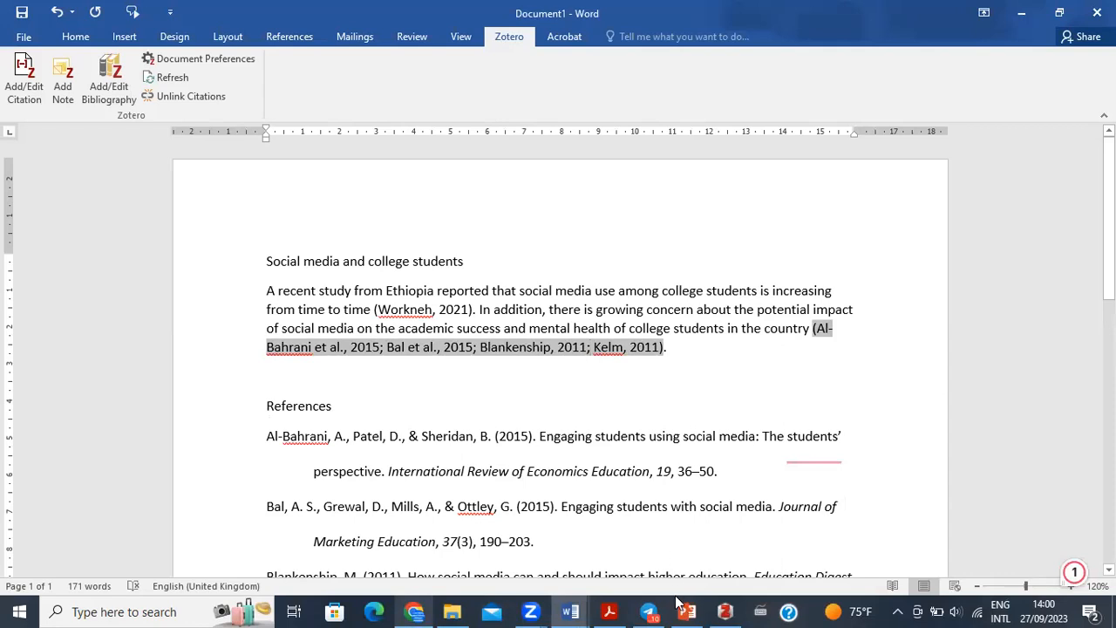
left_click(725, 611)
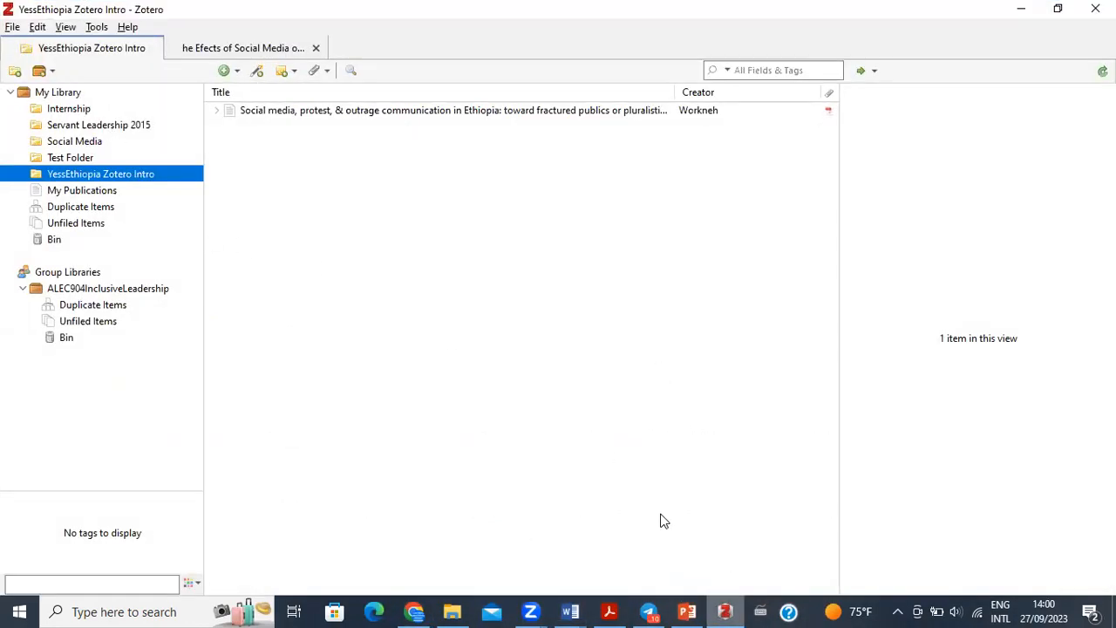
left_click(575, 610)
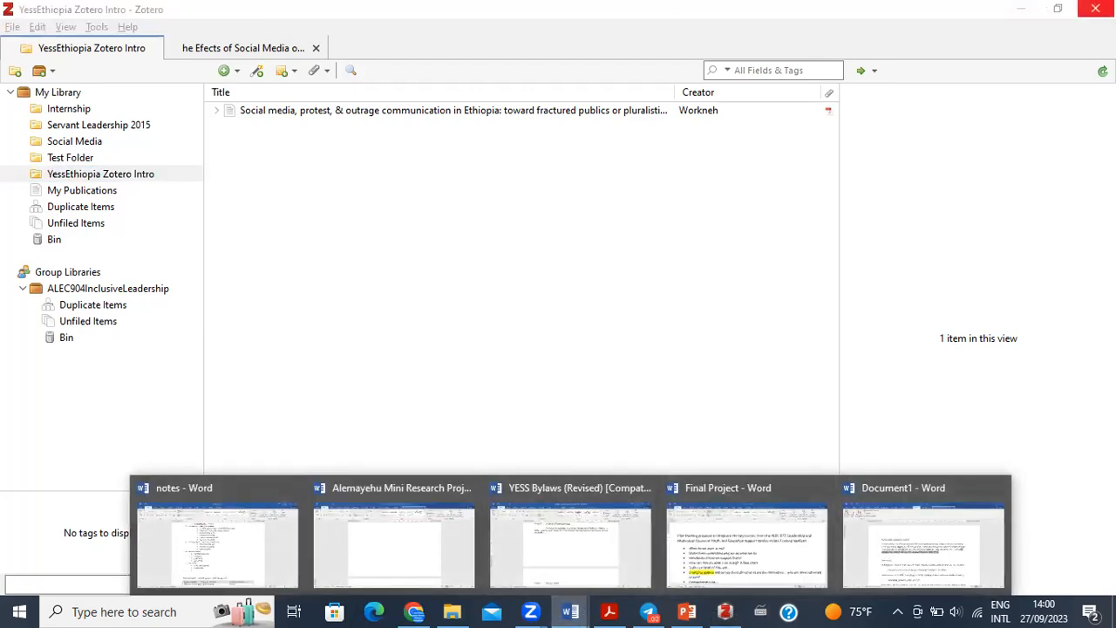
left_click(1021, 9)
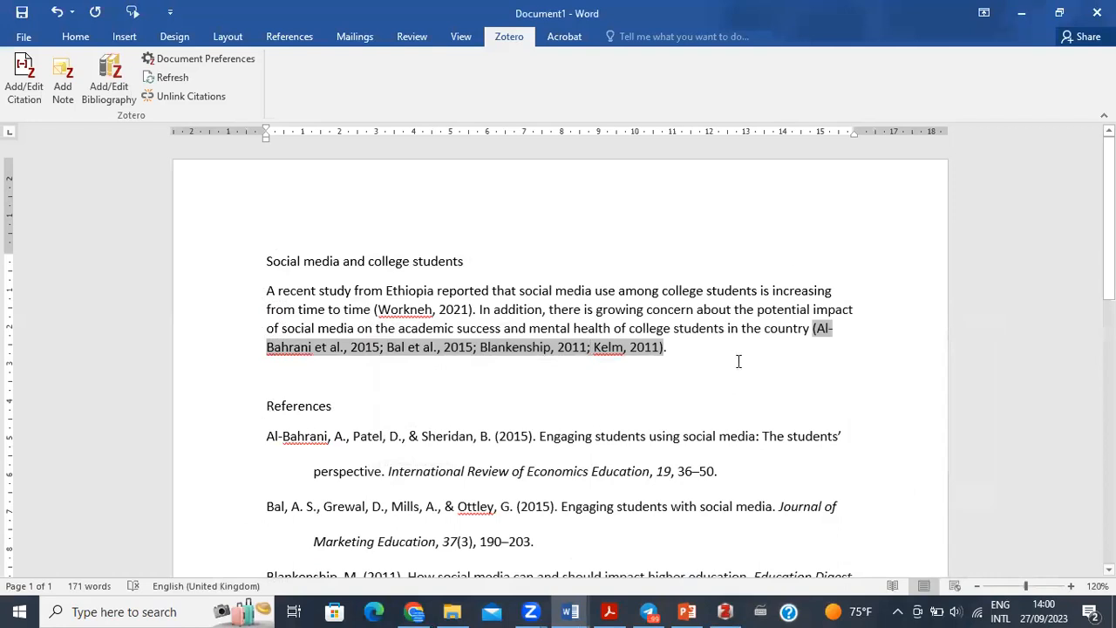
left_click(738, 361)
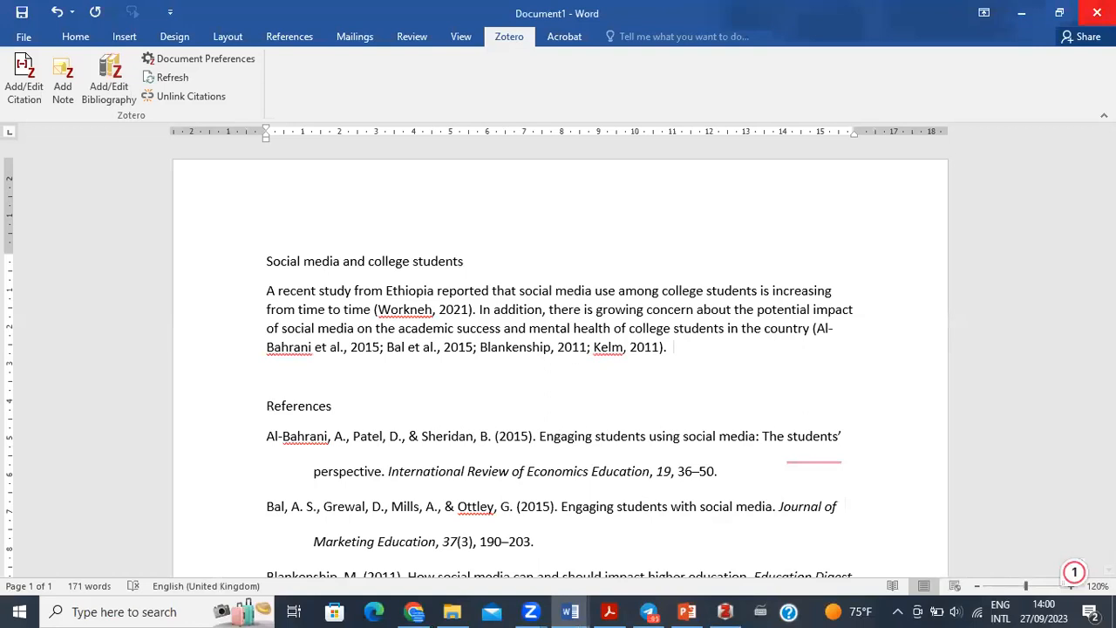
Close Document1 without saving its changes, and close the "Zotero Intro" presentation in PowerPoint
left_click(1097, 12)
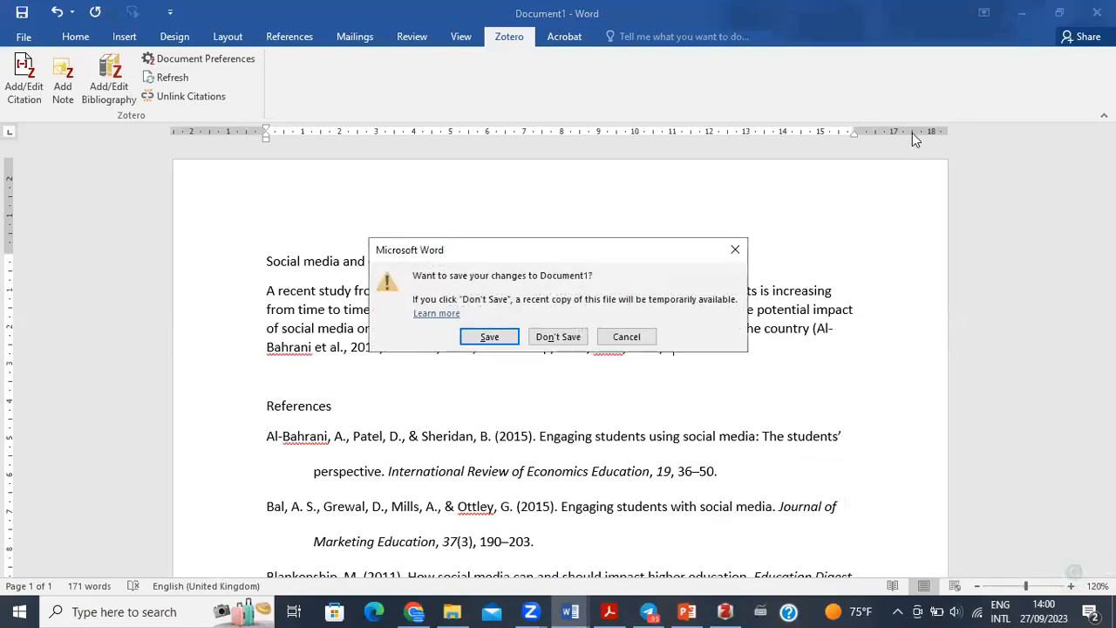
left_click(559, 336)
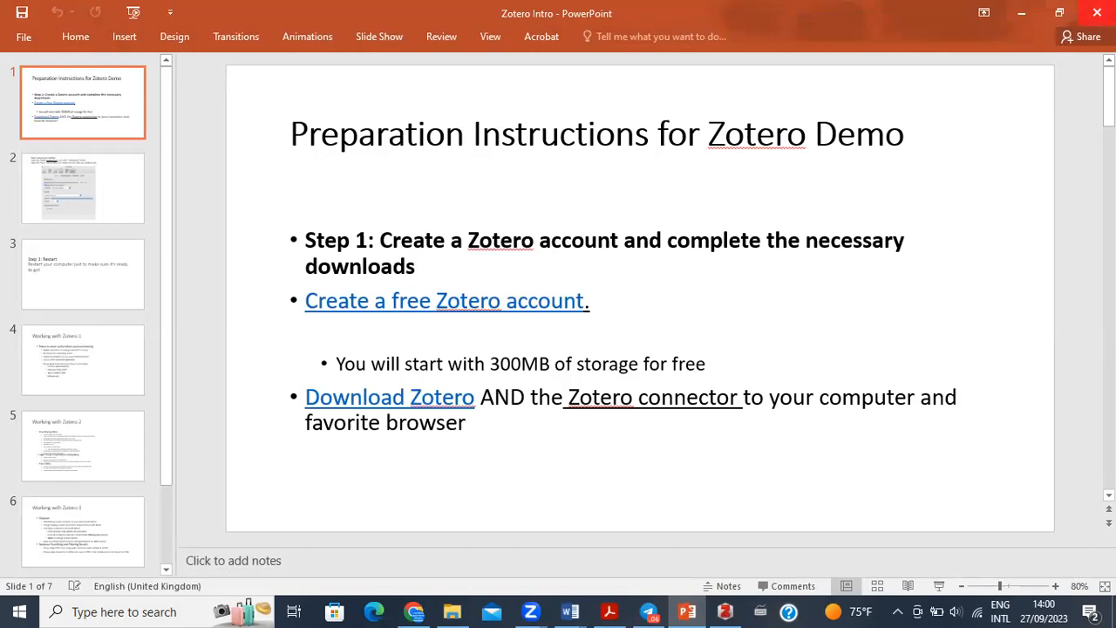
left_click(1098, 12)
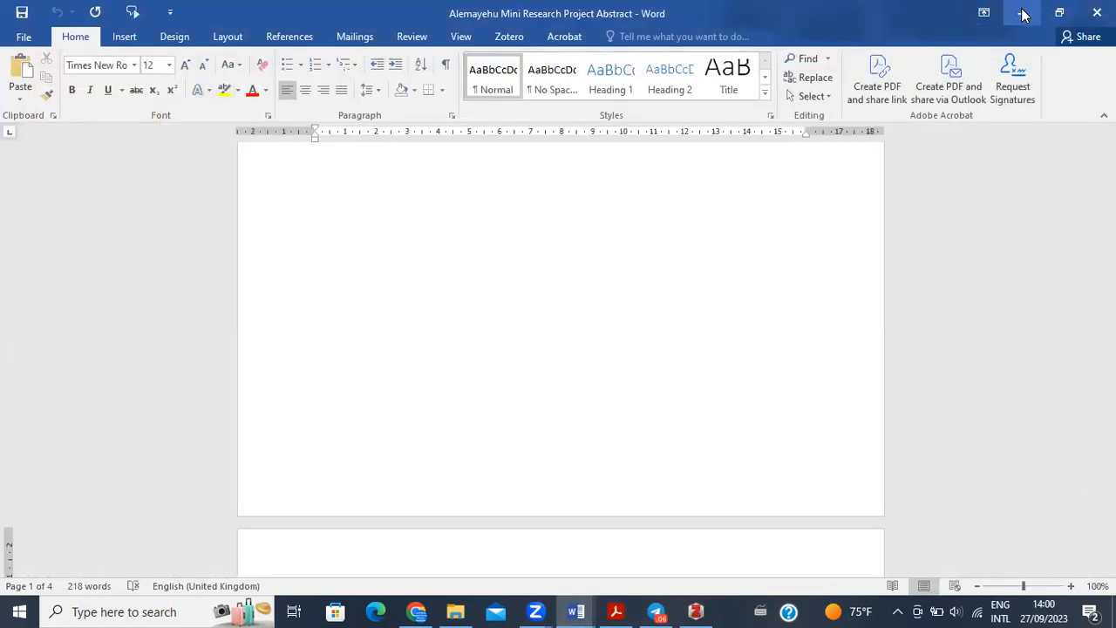